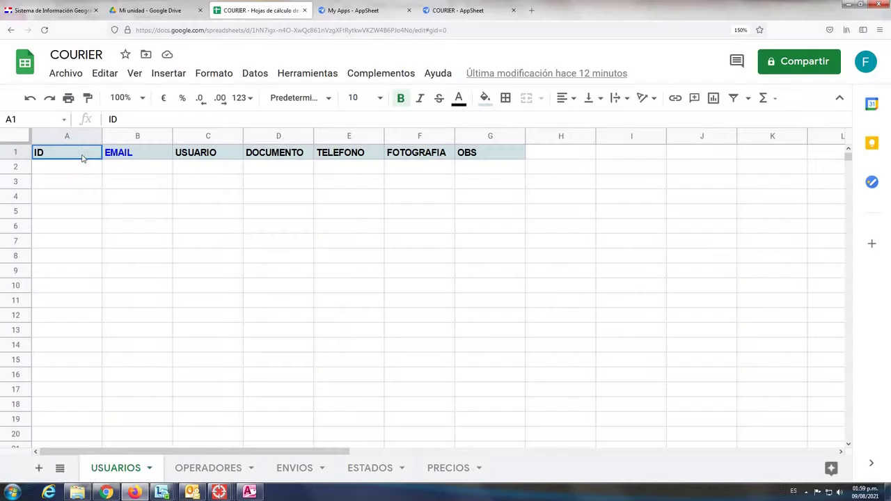
Review the USUARIOS headers: EMAIL, USUARIO, DOCUMENTO, FOTOGRAFIA and OBS
left_click(134, 156)
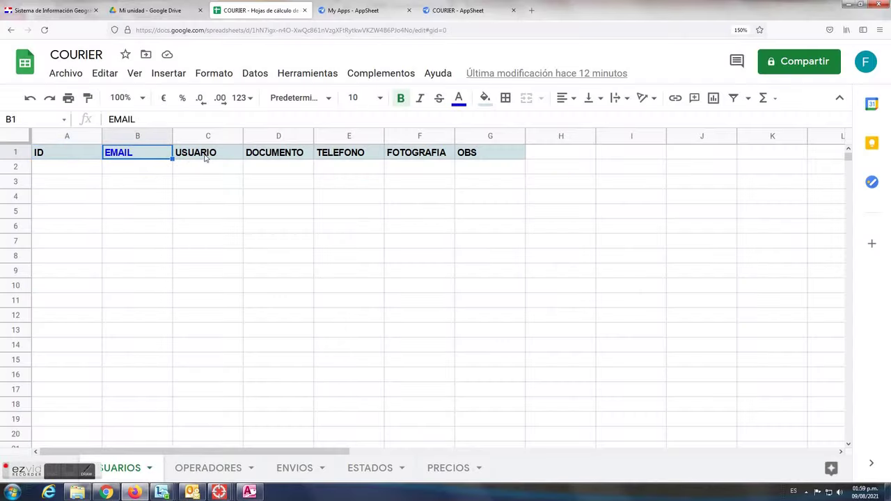
left_click(205, 158)
left_click(292, 156)
left_click(339, 154)
left_click(417, 157)
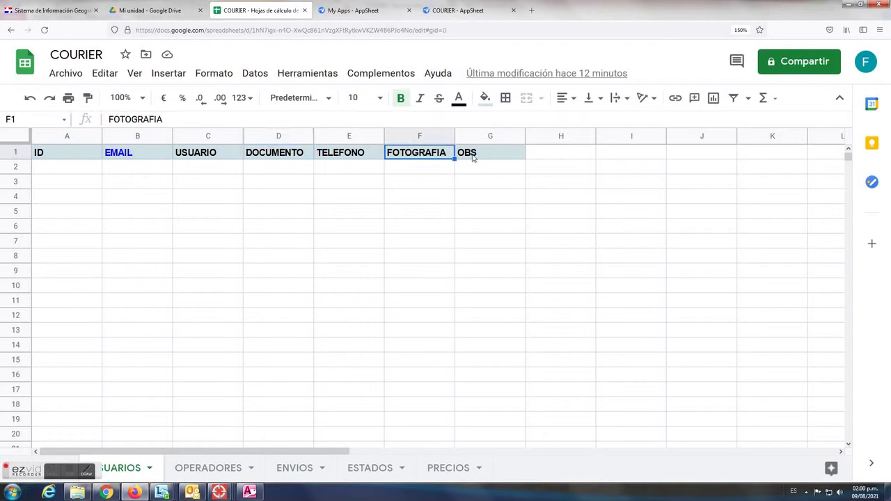
left_click(474, 158)
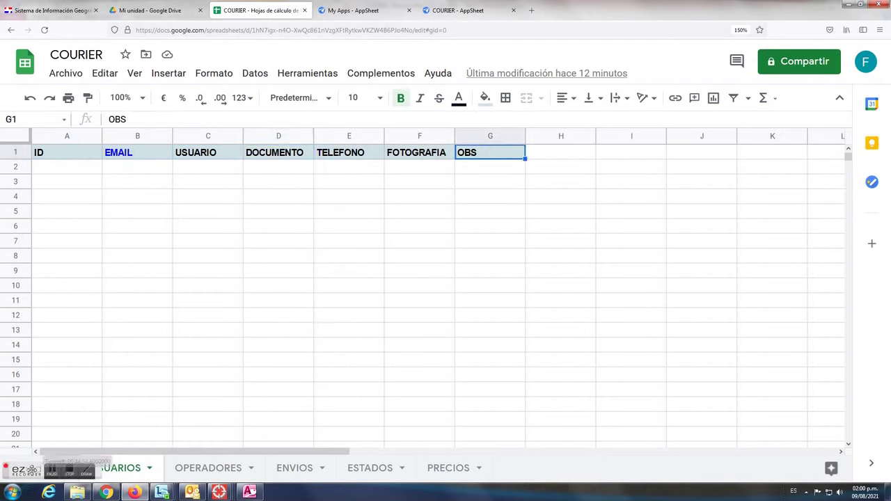
Review the OPERADORES sheet headers, through DOCUMENTO and IMAGEN
left_click(206, 469)
left_click(66, 158)
left_click(128, 156)
left_click(211, 156)
left_click(286, 156)
left_click(358, 157)
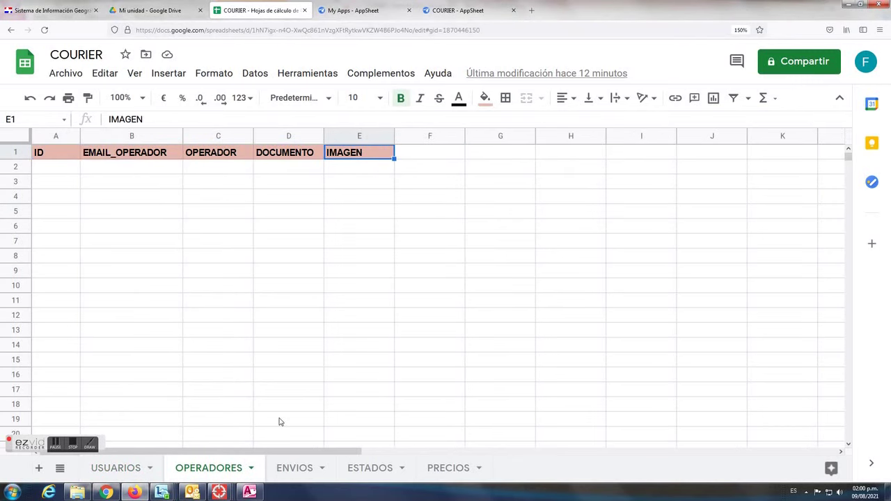
Review the ENVIOS headers, including EMPRESA, PAIS, PESO, COSTO and EMAIL_OPERADOR
left_click(298, 470)
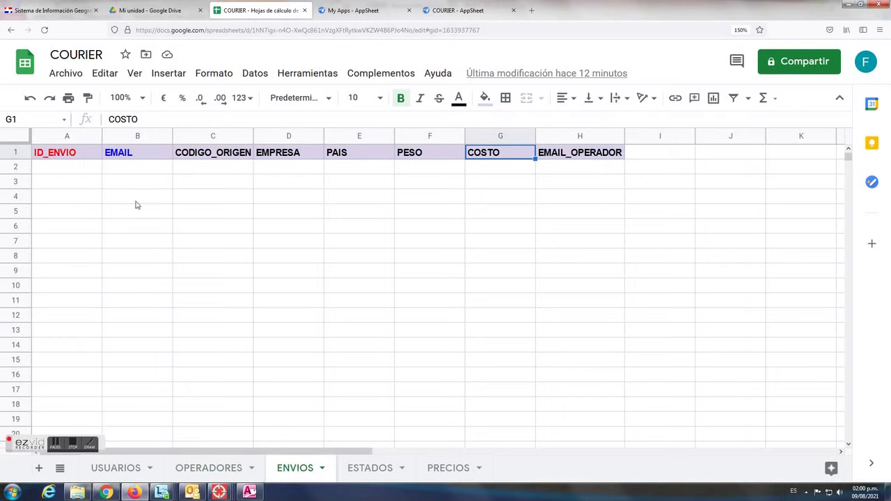
left_click(79, 158)
left_click(132, 156)
left_click(216, 158)
left_click(282, 159)
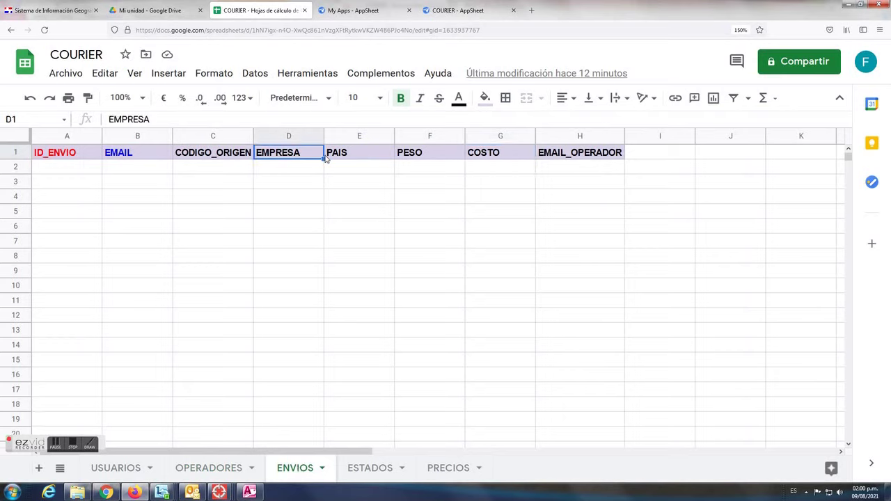
left_click(362, 155)
left_click(420, 156)
left_click(503, 158)
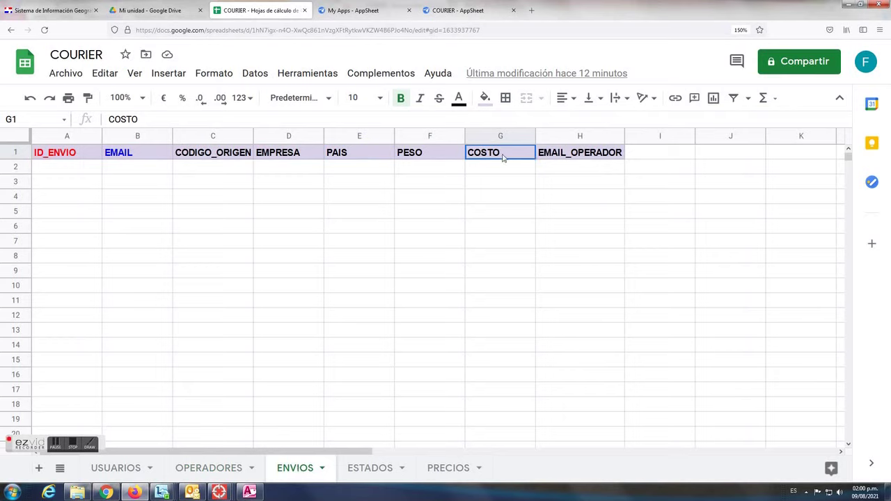
left_click(575, 158)
Review the ESTADOS headers, ending with FECHA and EMAIL_OPERADOR
left_click(369, 468)
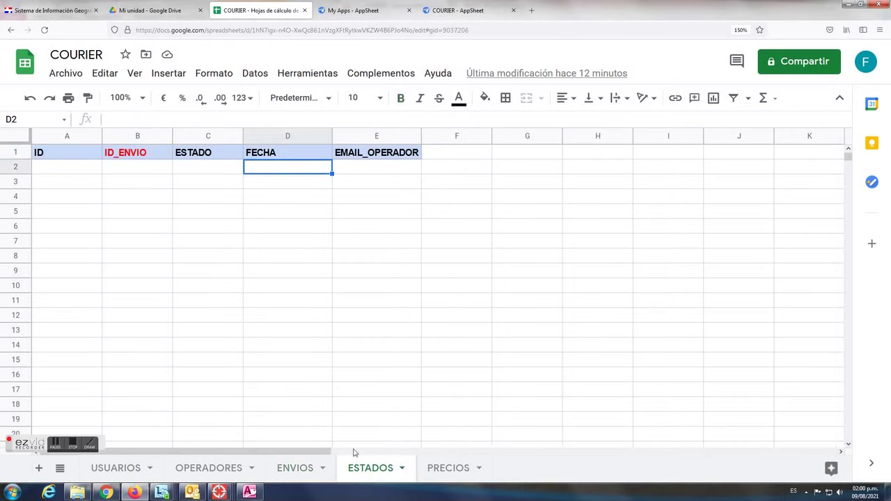
left_click(77, 156)
left_click(132, 157)
left_click(184, 156)
left_click(268, 156)
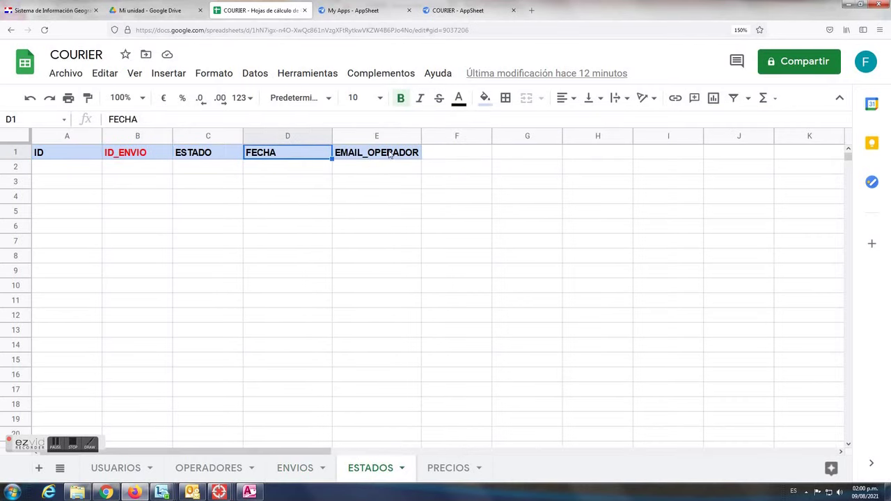
left_click(390, 155)
Review the PRECIOS headers ID, PAIS, PRECIO and FECHA
left_click(445, 470)
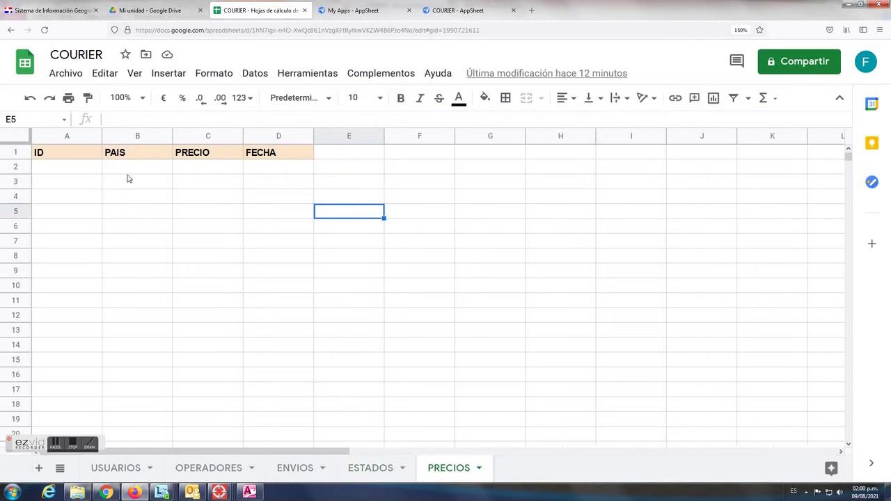
left_click(78, 160)
left_click(134, 160)
left_click(191, 162)
left_click(264, 159)
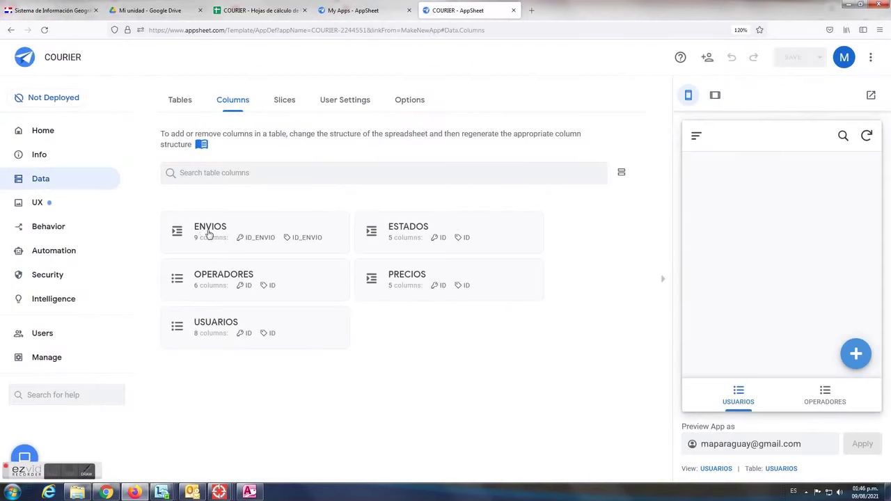
left_click(307, 230)
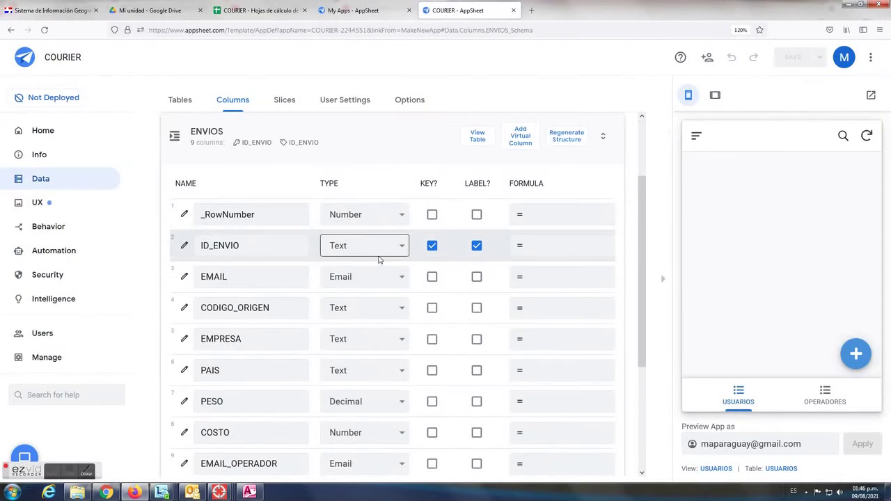
left_click(184, 247)
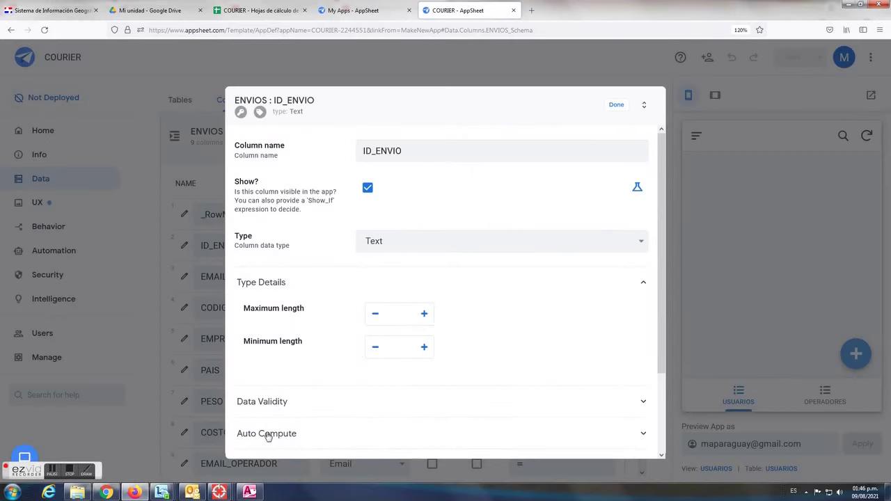
left_click(268, 434)
scroll(417, 403, "down", 3)
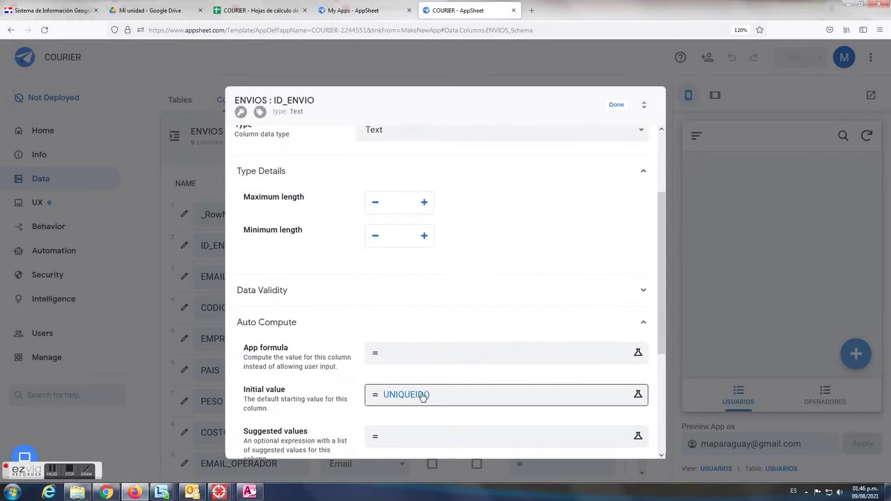
key("Escape")
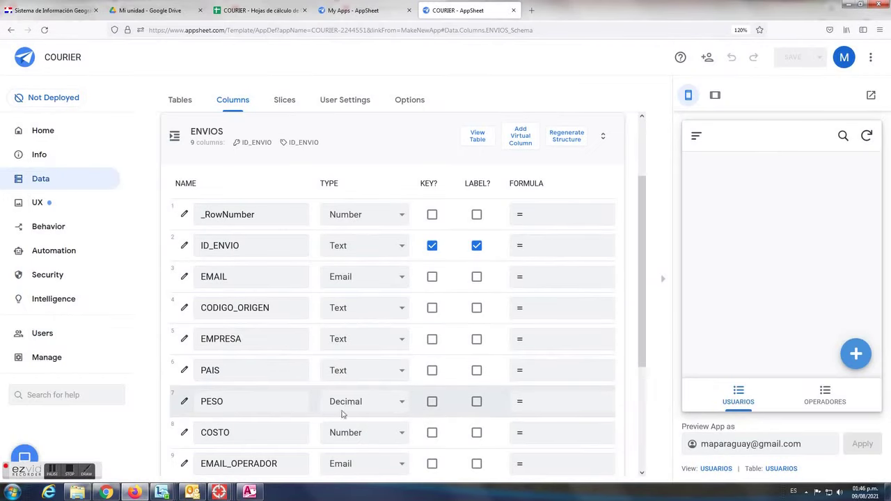
scroll(369, 380, "down", 3)
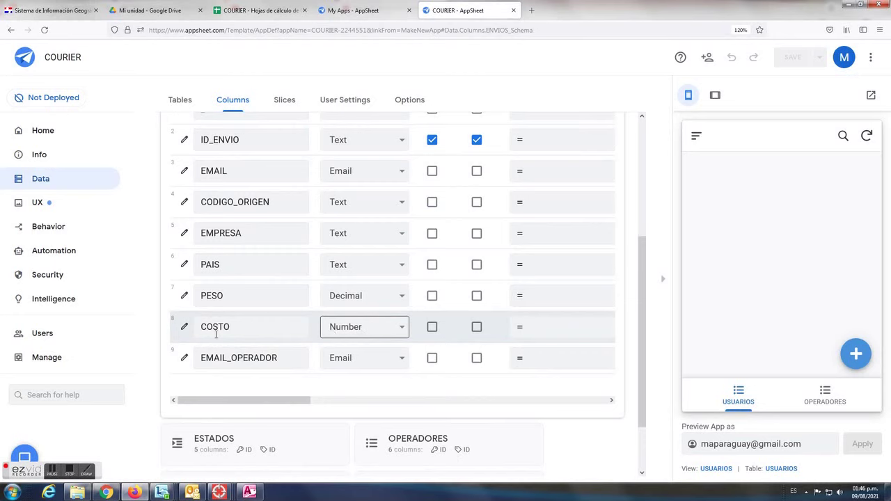
scroll(292, 295, "down", 1)
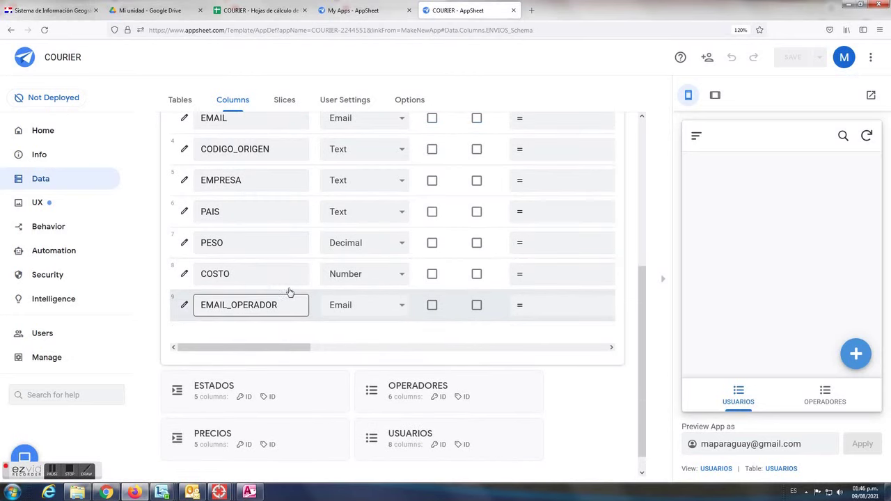
scroll(288, 280, "up", 5)
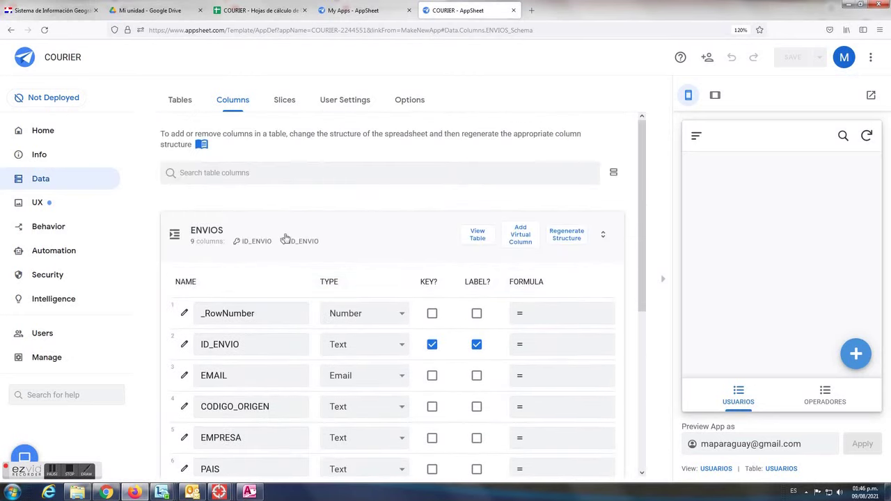
left_click(334, 240)
Change ESTADO's type to Enum and add the values ORIGEN, TRANSITO and DESTINO
left_click(384, 235)
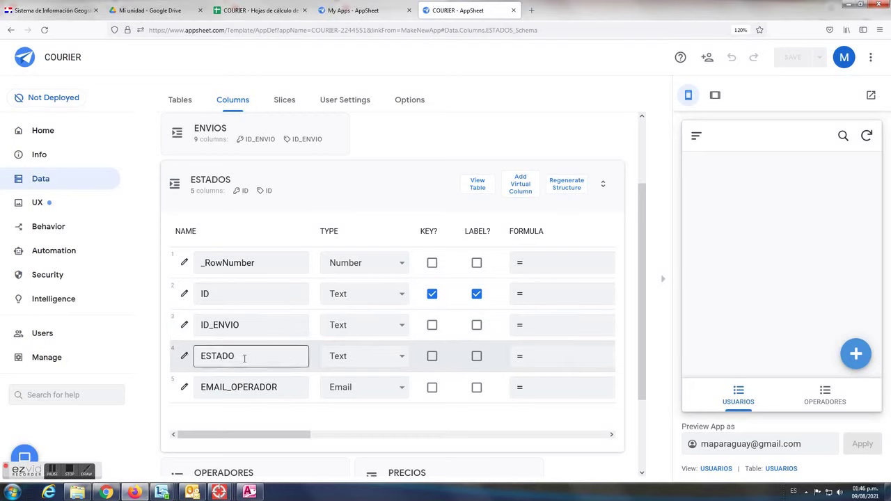
left_click(402, 359)
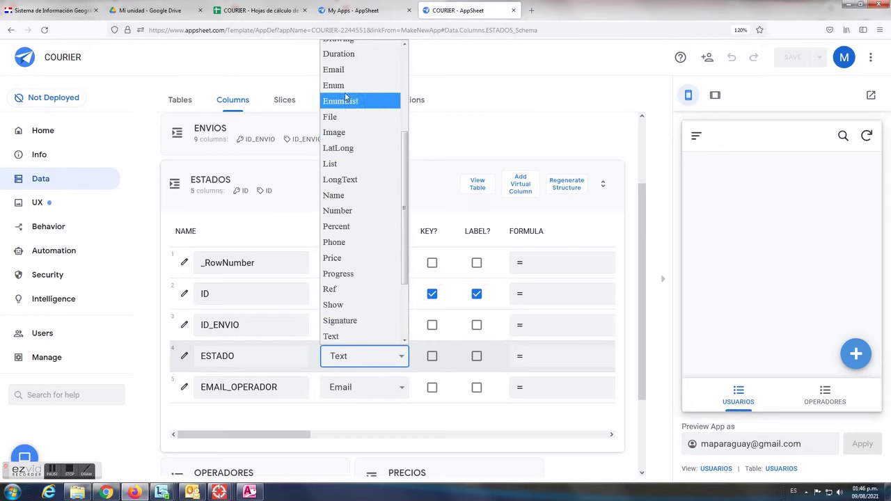
left_click(333, 85)
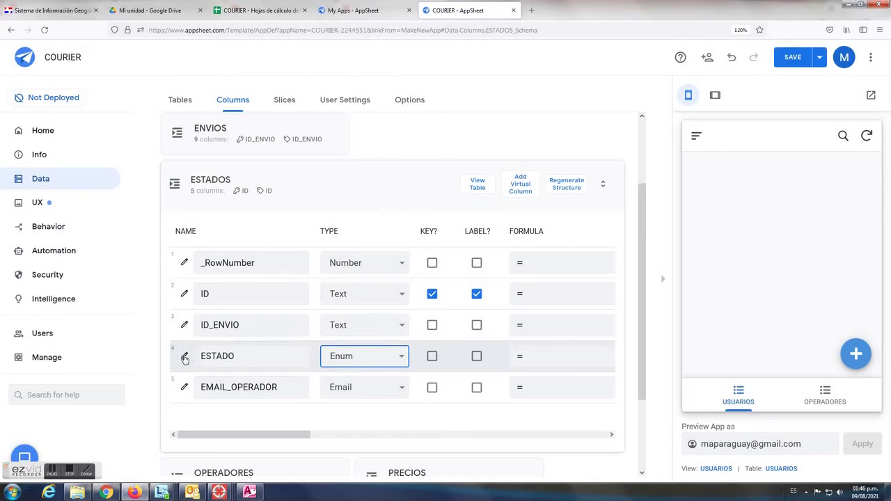
left_click(184, 355)
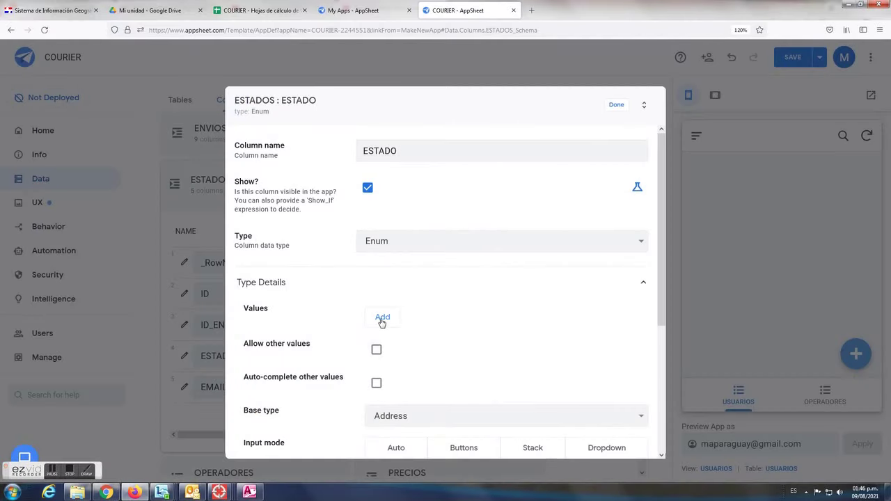
left_click(382, 318)
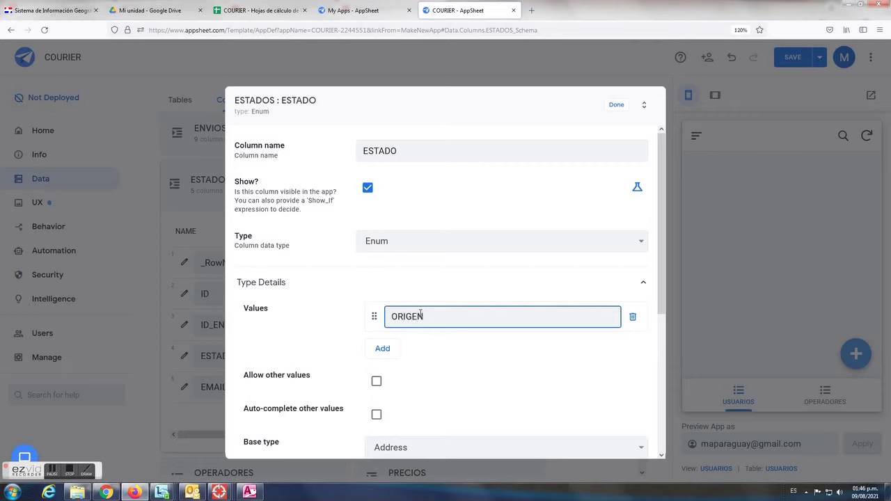
left_click(390, 351)
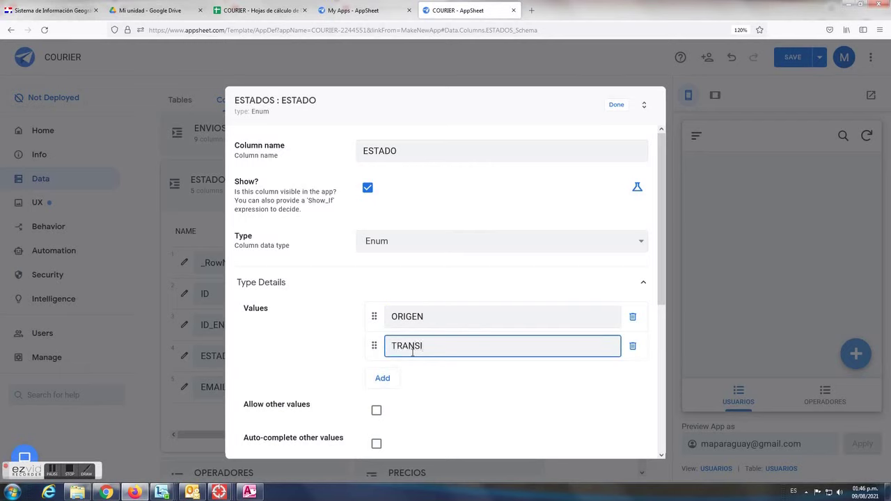
left_click(383, 379)
type("DESTINO")
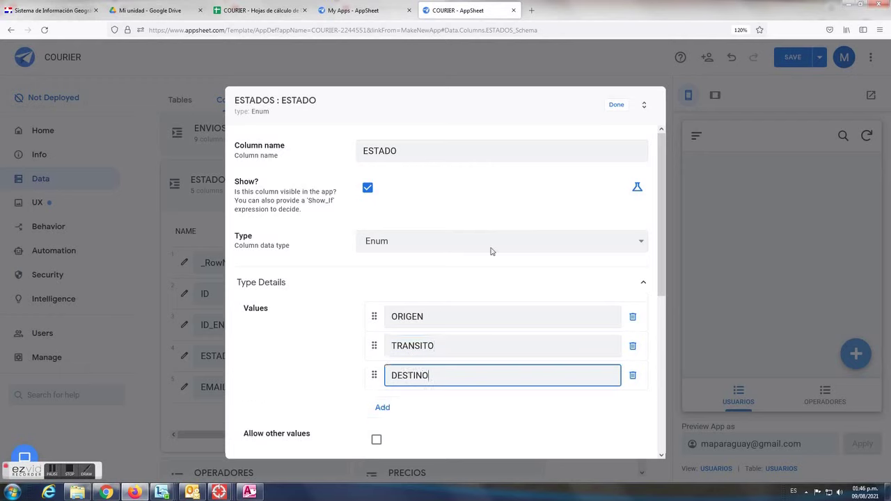
left_click(616, 106)
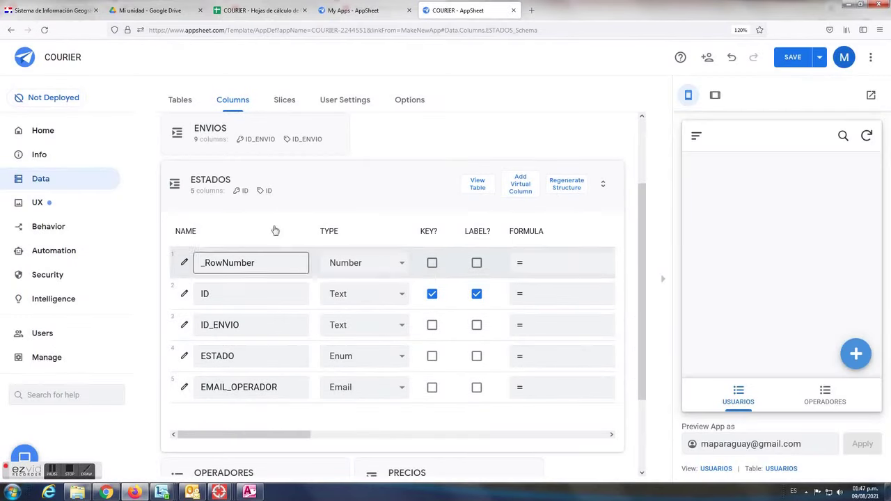
left_click(301, 189)
Make the OPERADORES table's IMAGEN column an Image type
left_click(255, 277)
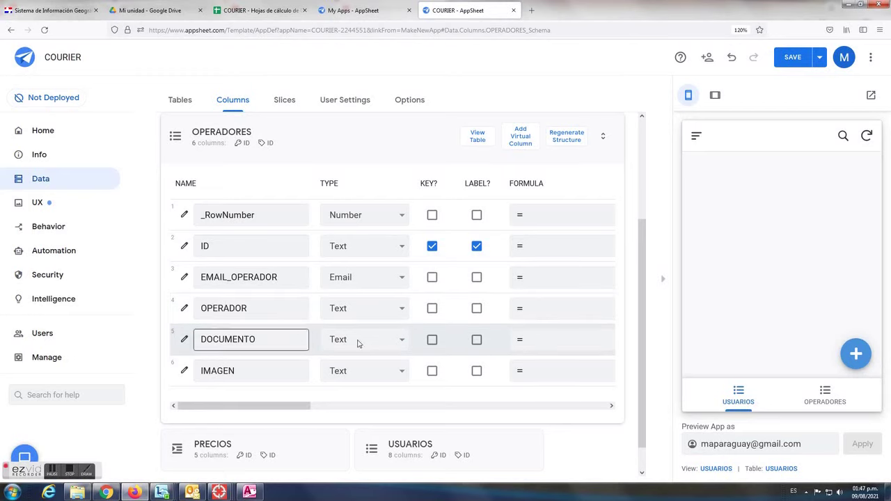
left_click(399, 372)
left_click(363, 146)
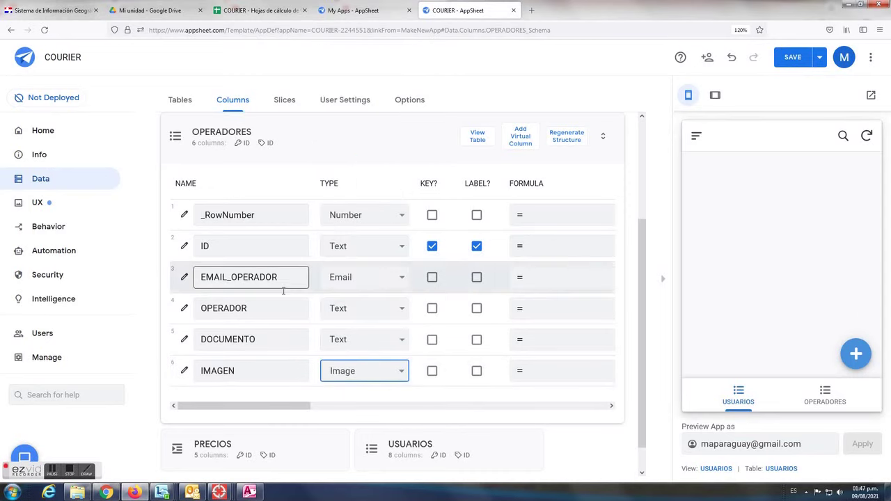
left_click(341, 139)
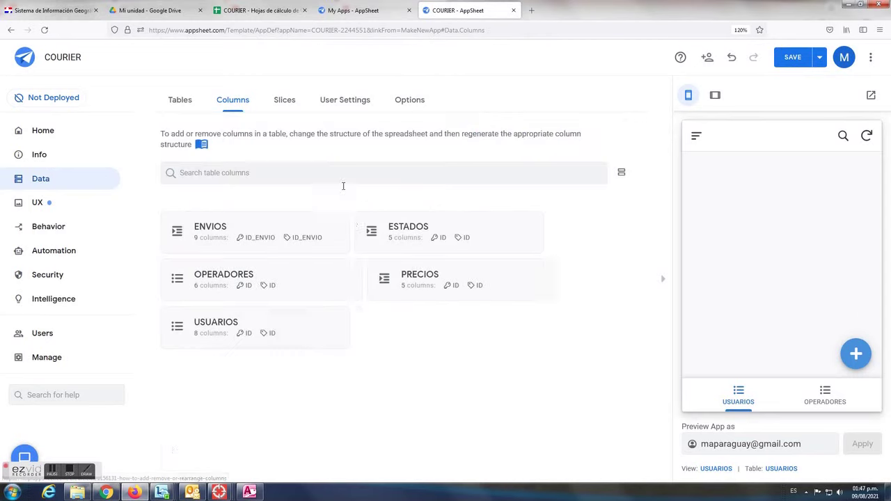
Set the PRECIOS columns PRECIO to Number and FECHA to Date
left_click(386, 284)
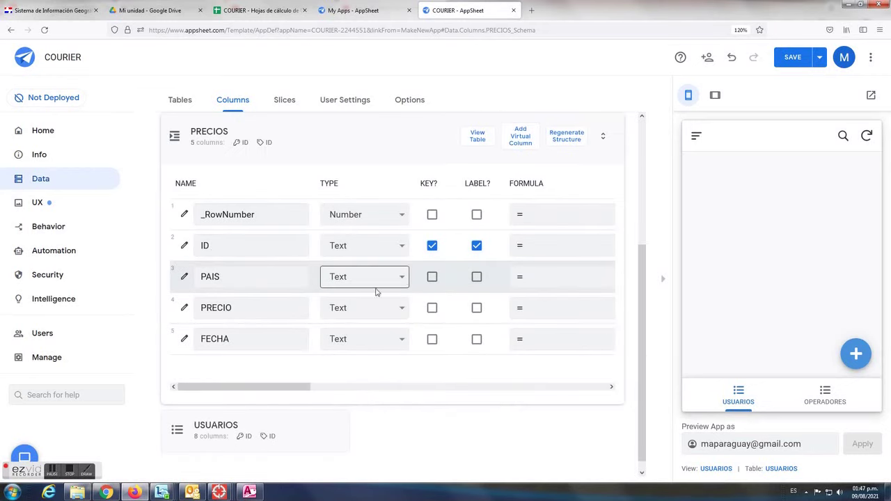
left_click(394, 309)
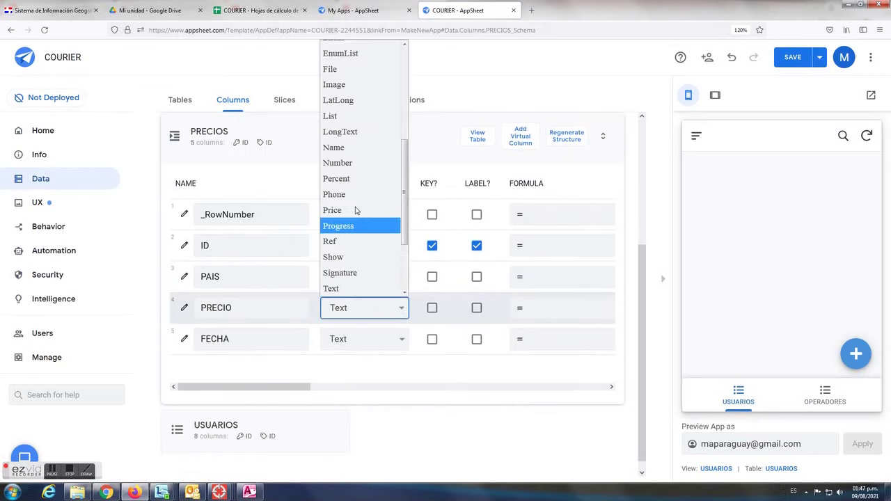
left_click(354, 164)
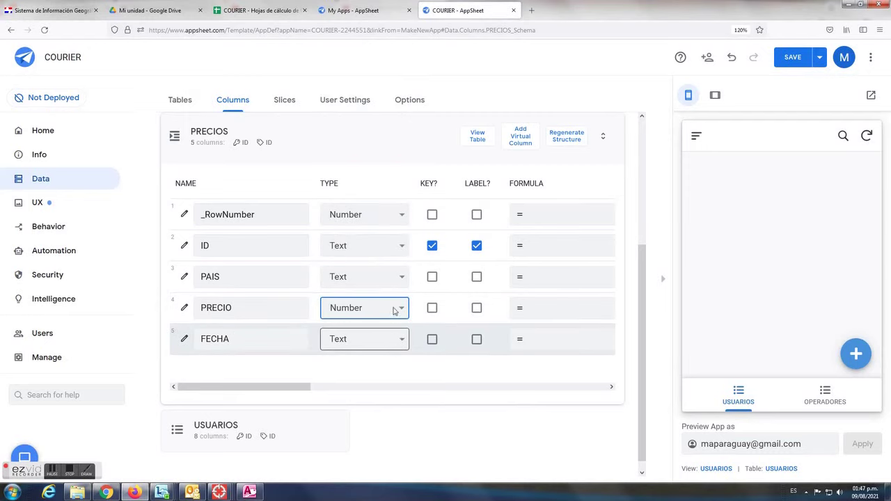
left_click(390, 339)
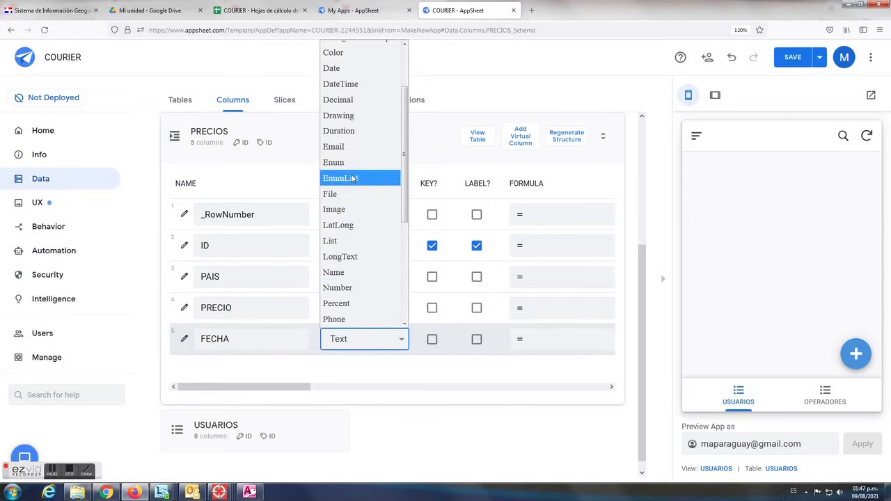
left_click(349, 68)
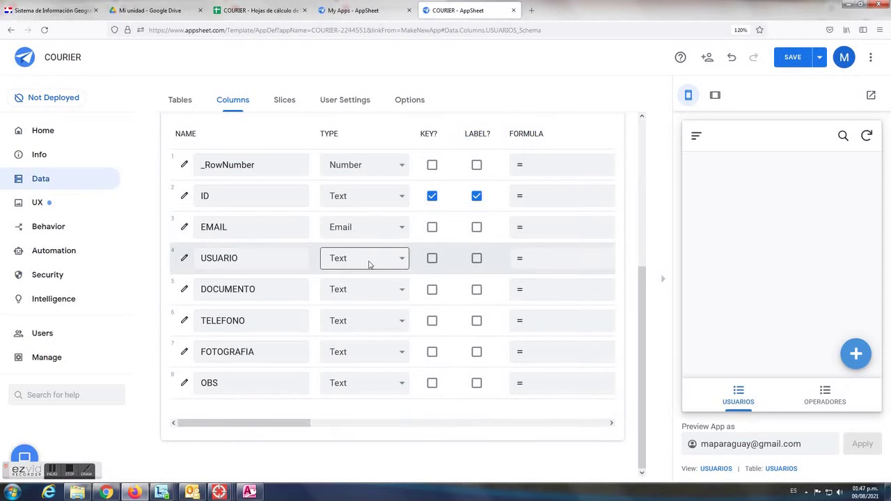
Set the USUARIOS FOTOGRAFIA column to Image and OBS to LongText
left_click(203, 293)
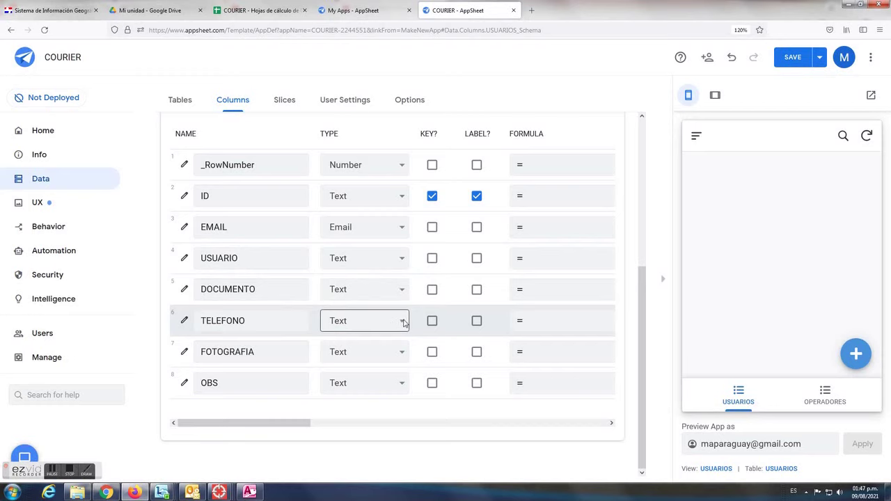
left_click(400, 354)
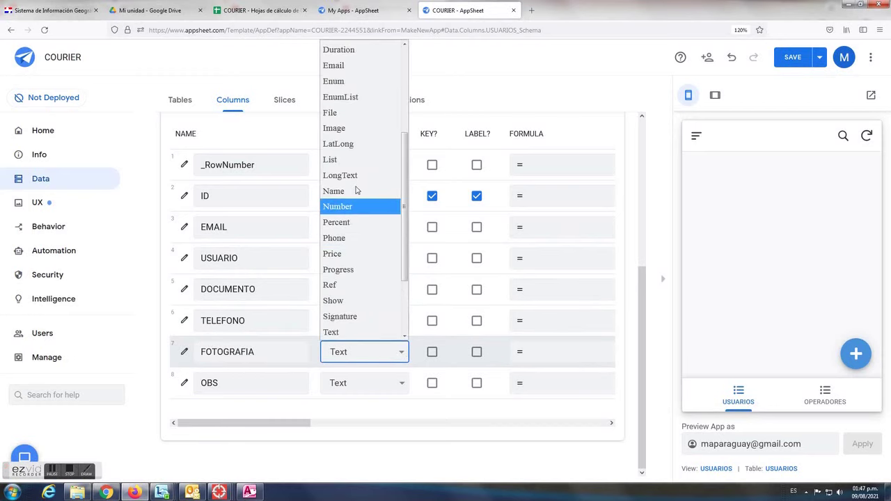
left_click(346, 128)
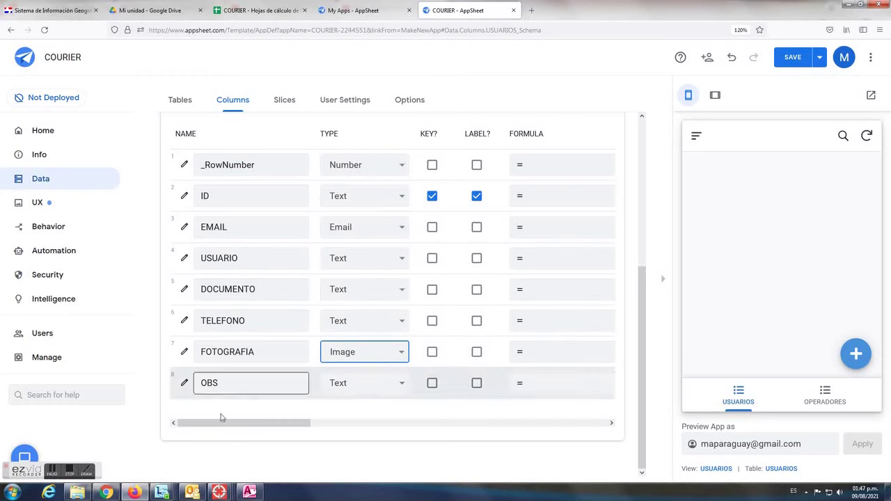
left_click(401, 385)
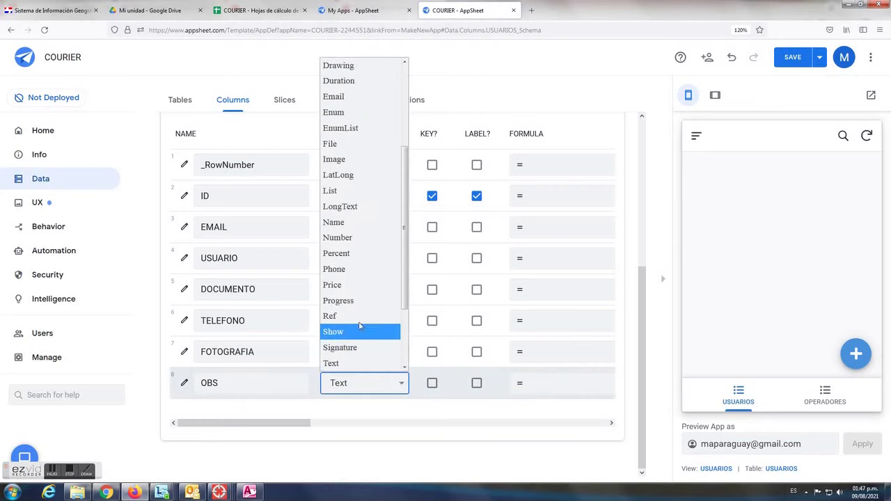
key("Escape")
Check the USUARIOS ID column's initial value, then show the ESTADOS columns
scroll(349, 270, "up", 3)
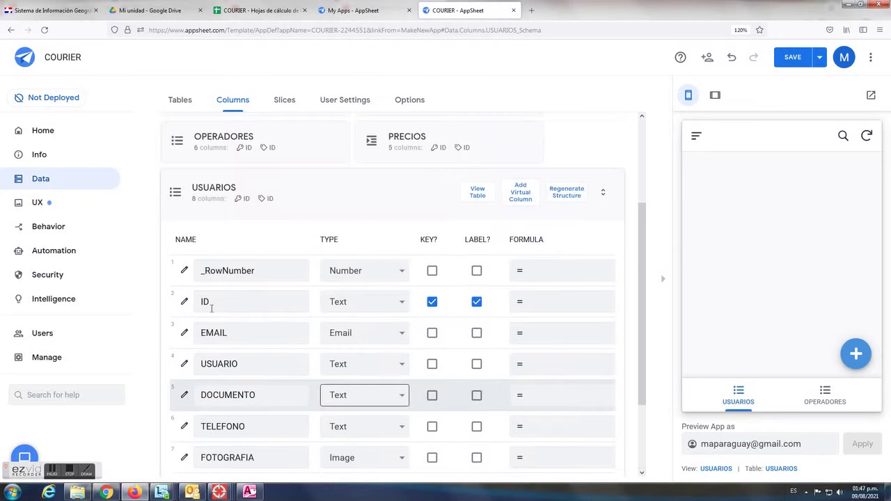
left_click(214, 304)
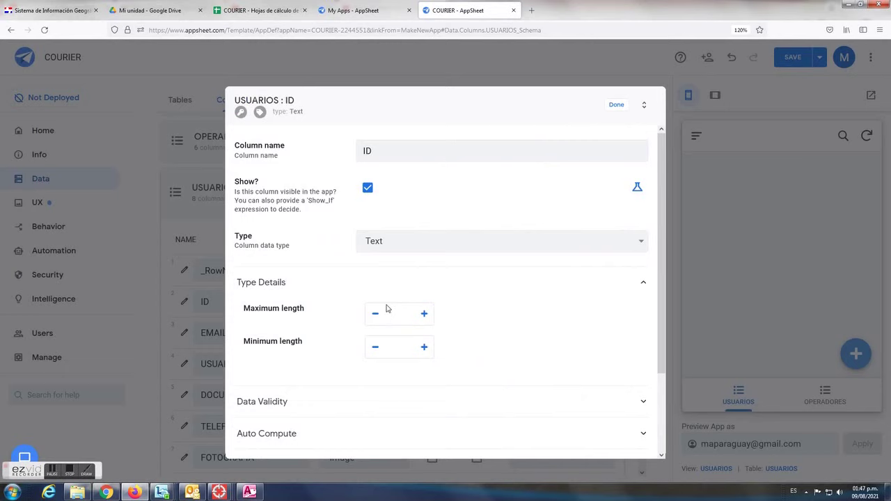
left_click(272, 437)
scroll(398, 416, "down", 3)
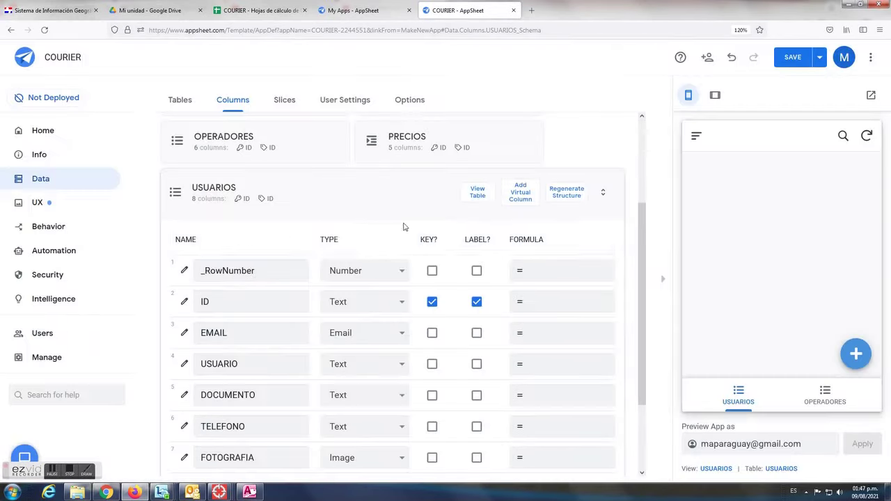
left_click(616, 104)
left_click(350, 224)
left_click(410, 237)
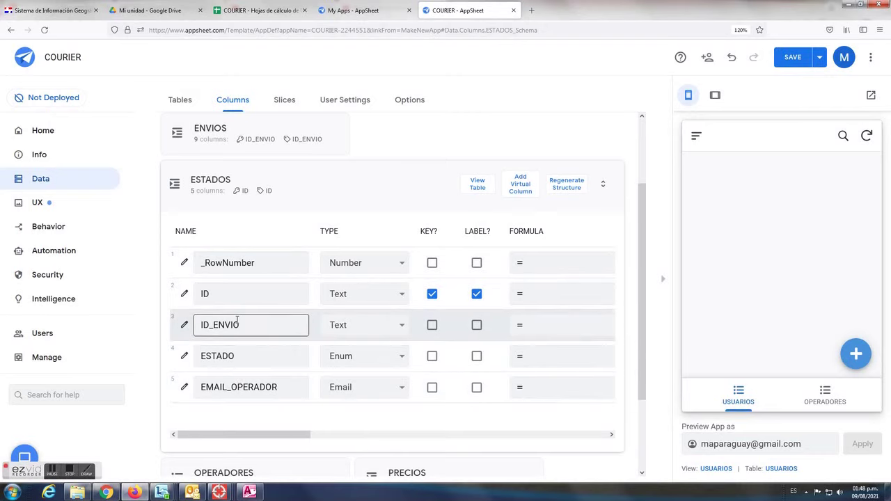
Insert a FECHA column before EMAIL_OPERADOR on the ESTADOS sheet, then return to AppSheet
left_click(252, 11)
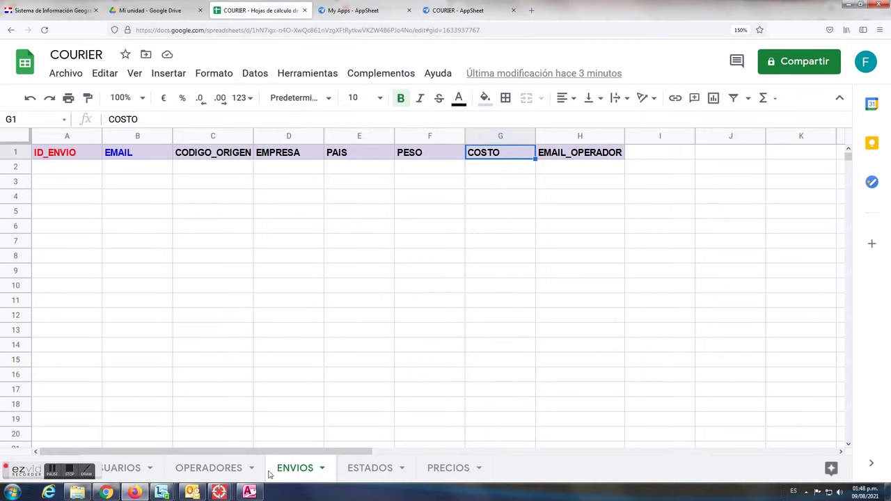
left_click(362, 468)
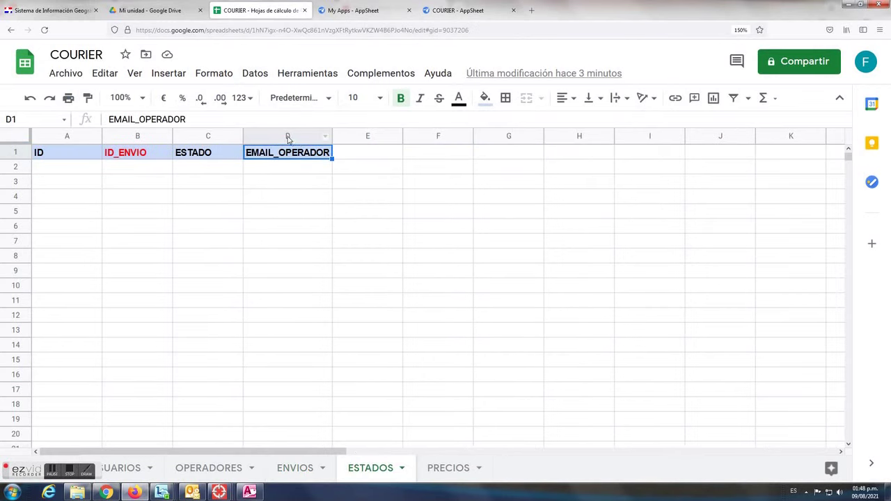
right_click(288, 138)
key("Return")
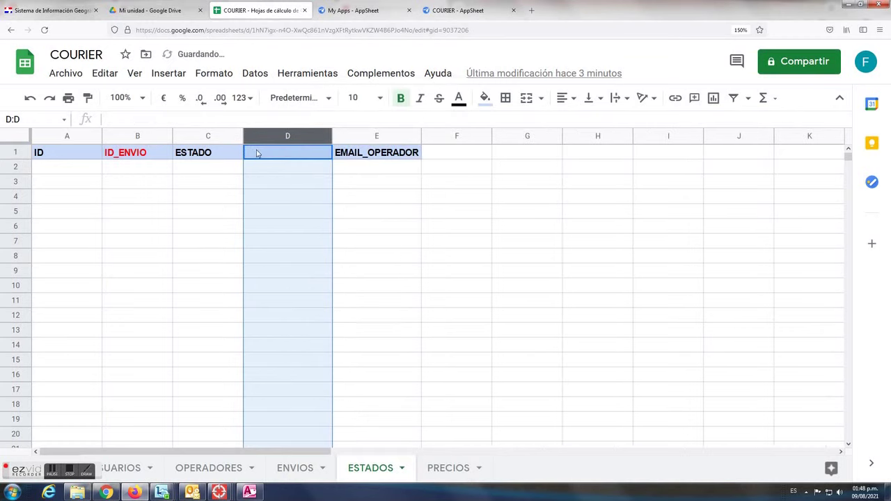
left_click(256, 151)
type("FECHA")
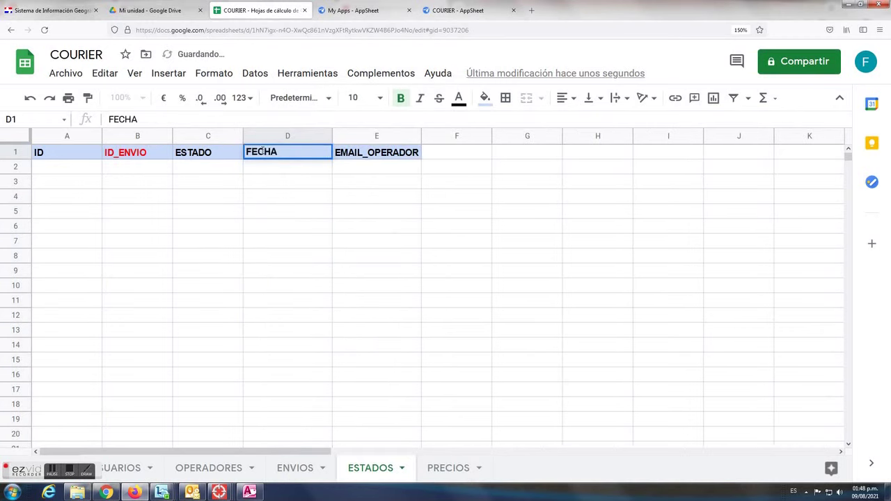
key("Return")
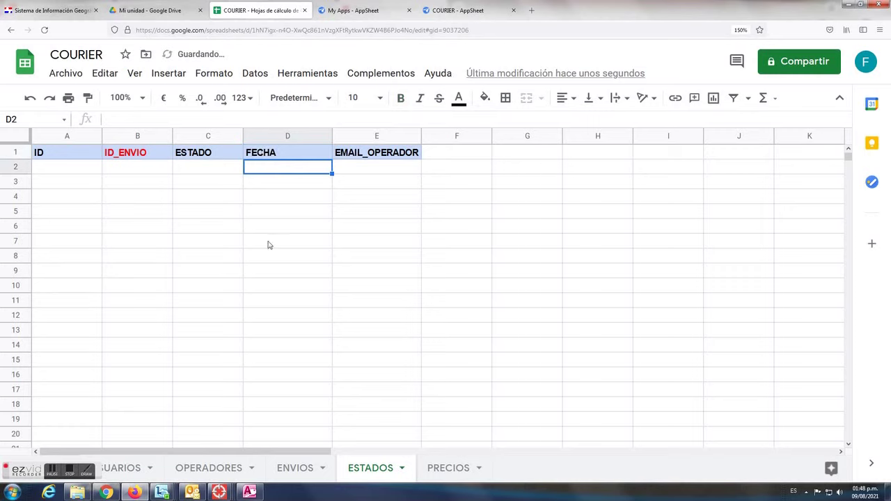
left_click(298, 471)
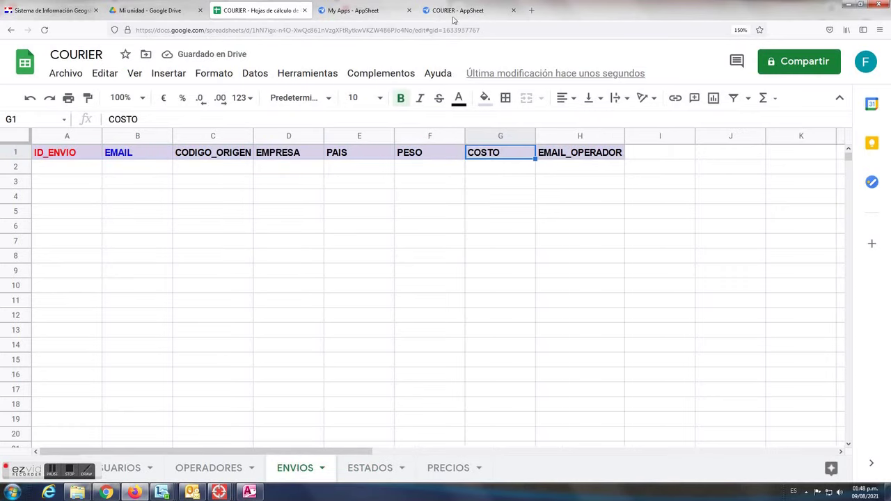
left_click(458, 10)
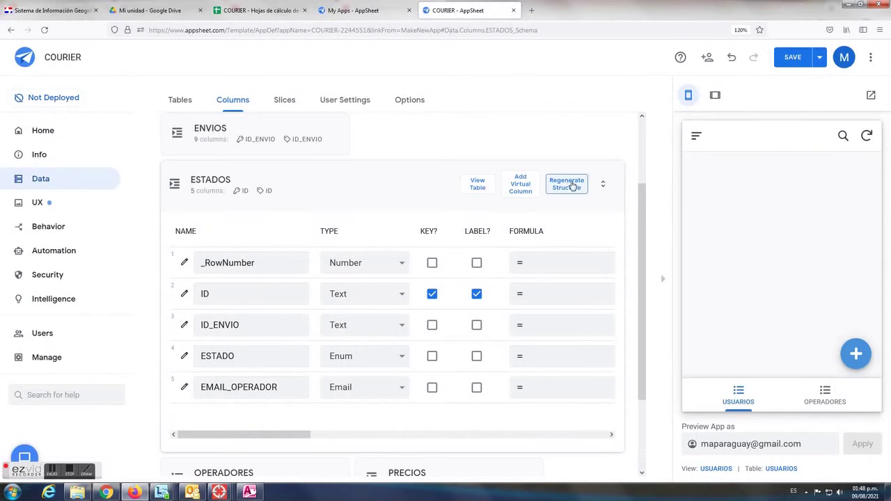
Regenerate the ESTADOS structure and set the new FECHA column to Date
left_click(569, 185)
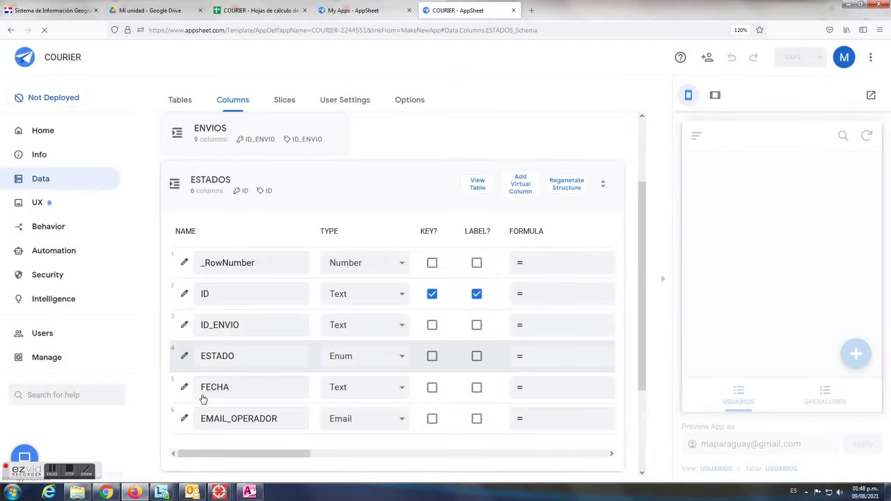
left_click(394, 390)
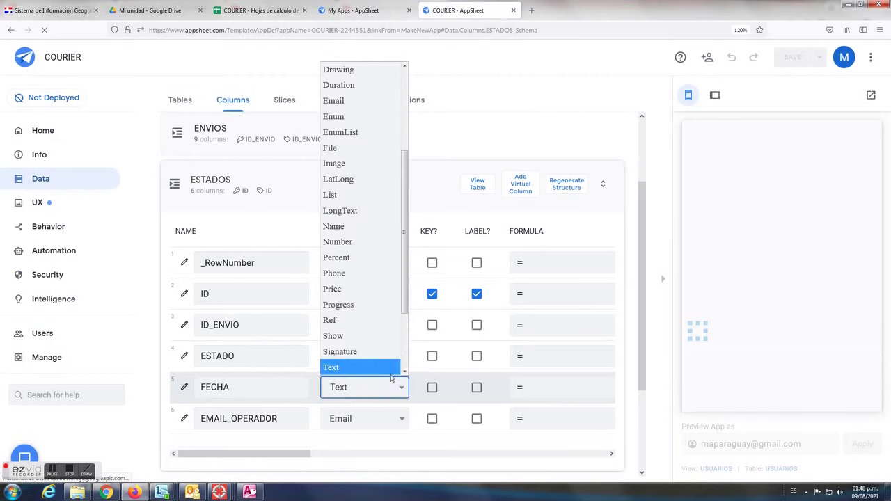
scroll(351, 118, "up", 2)
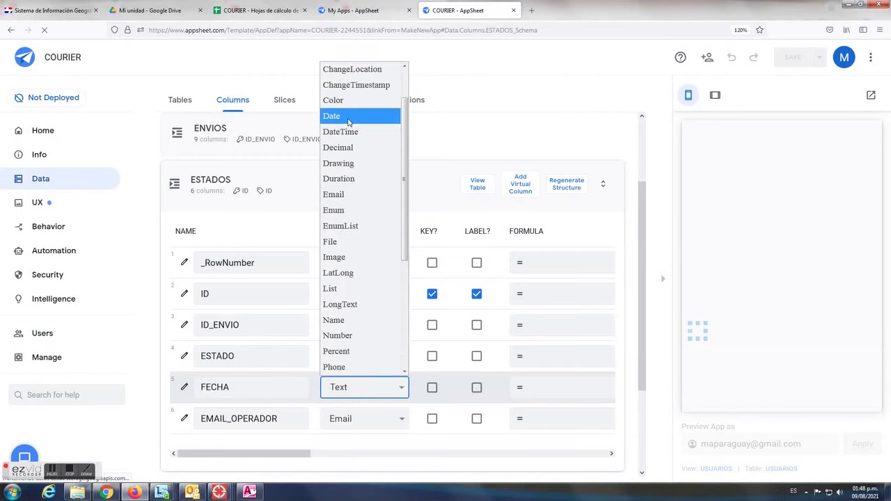
left_click(348, 116)
left_click(344, 190)
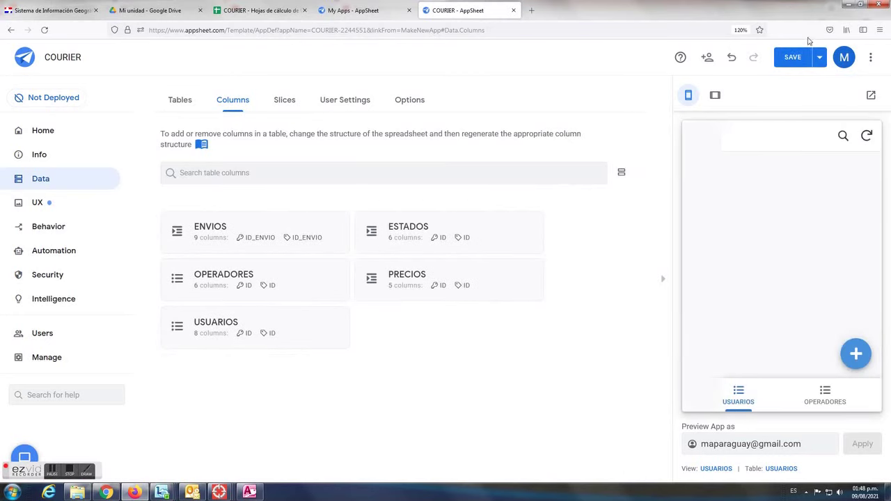
Save the app changes
left_click(793, 57)
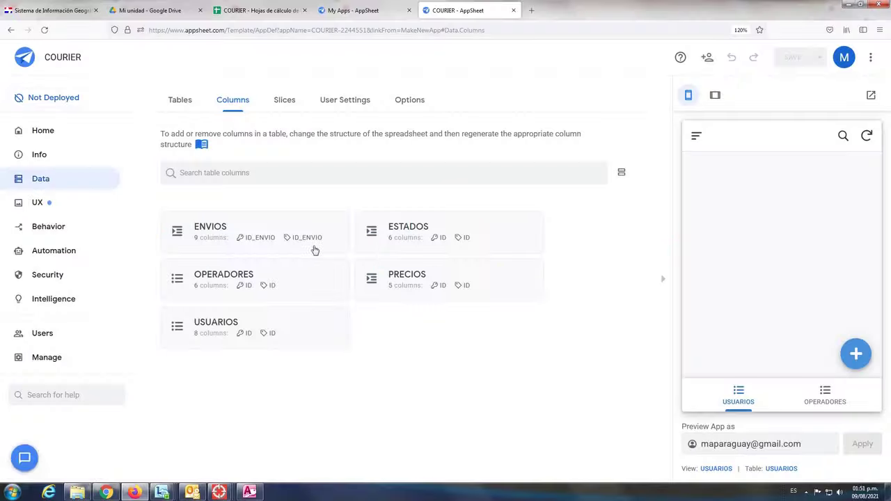
left_click(218, 329)
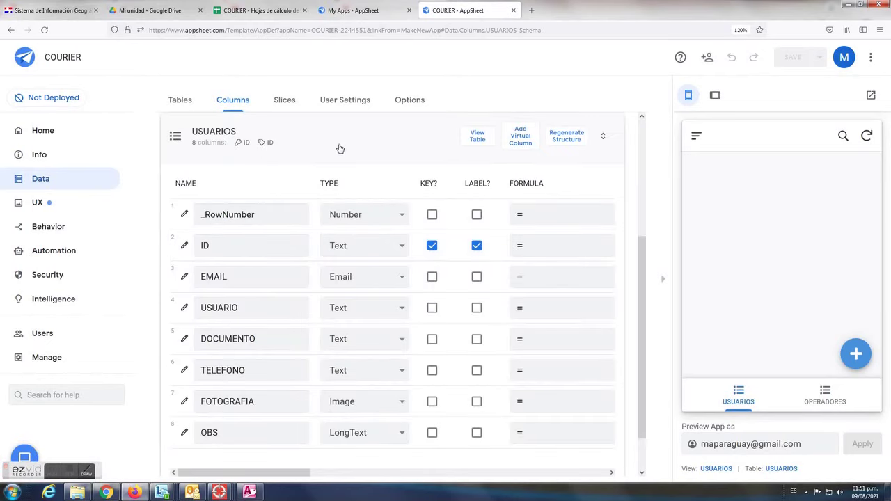
scroll(337, 150, "up", 3)
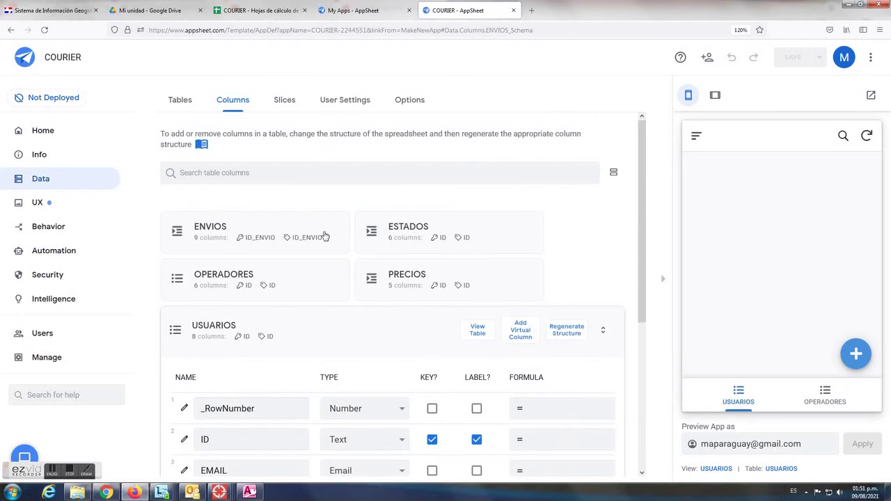
left_click(327, 236)
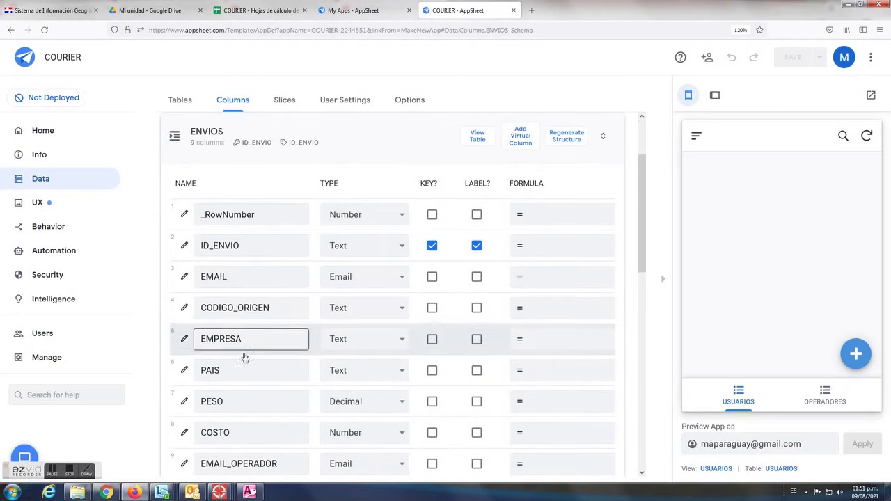
Make ENVIOS' EMAIL a Ref column with USUARIOS as its source table
left_click(391, 280)
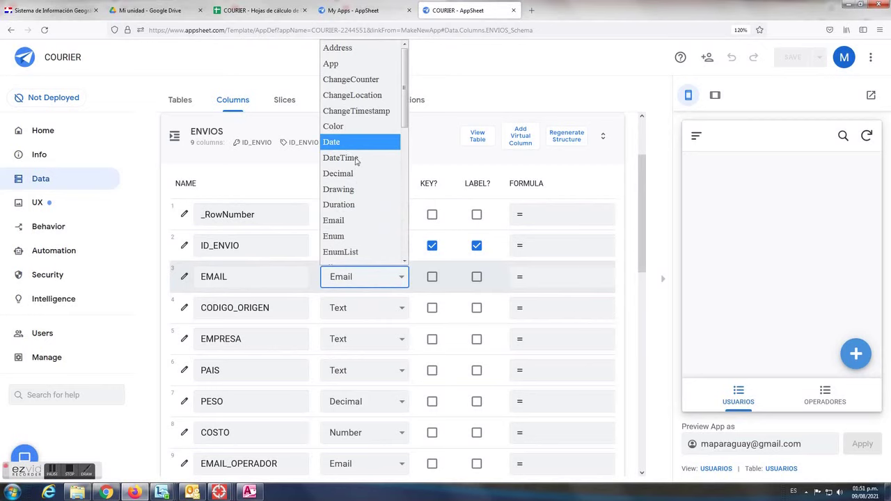
scroll(350, 209, "down", 5)
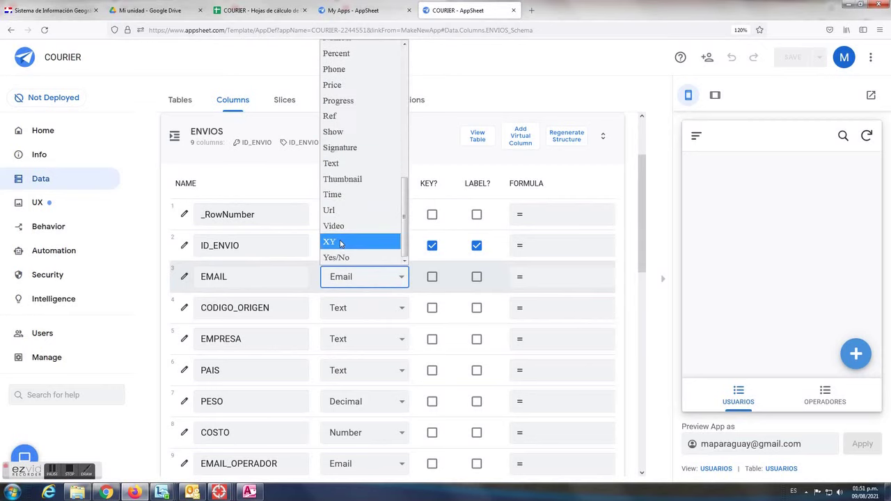
left_click(346, 115)
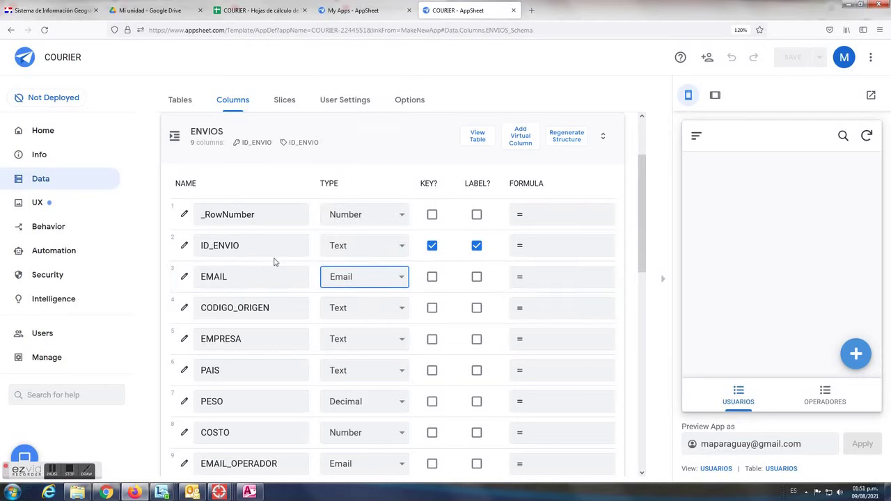
left_click(184, 279)
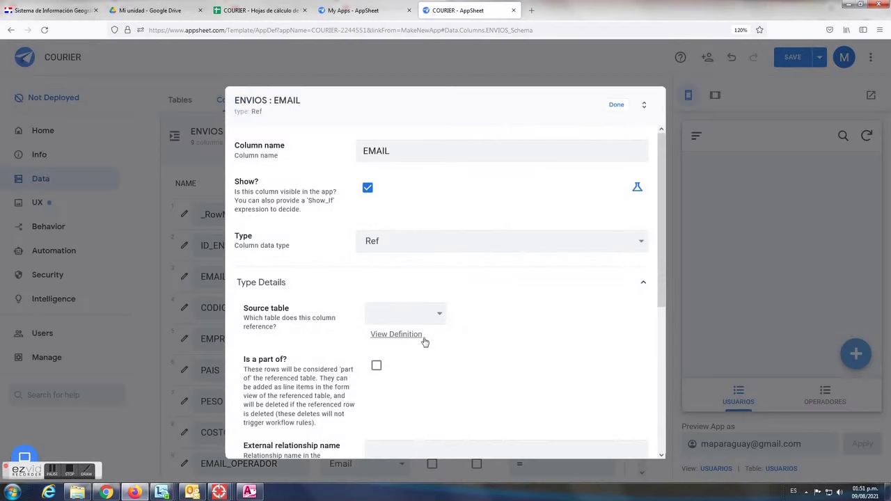
left_click(436, 314)
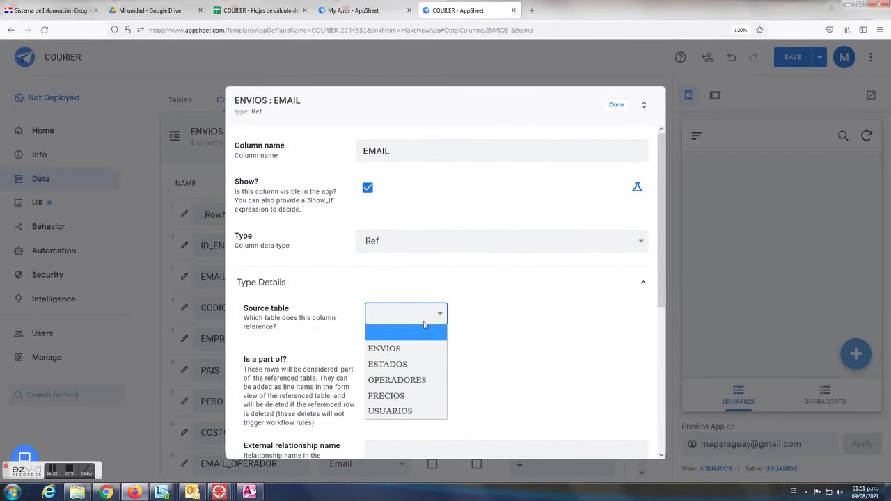
left_click(401, 412)
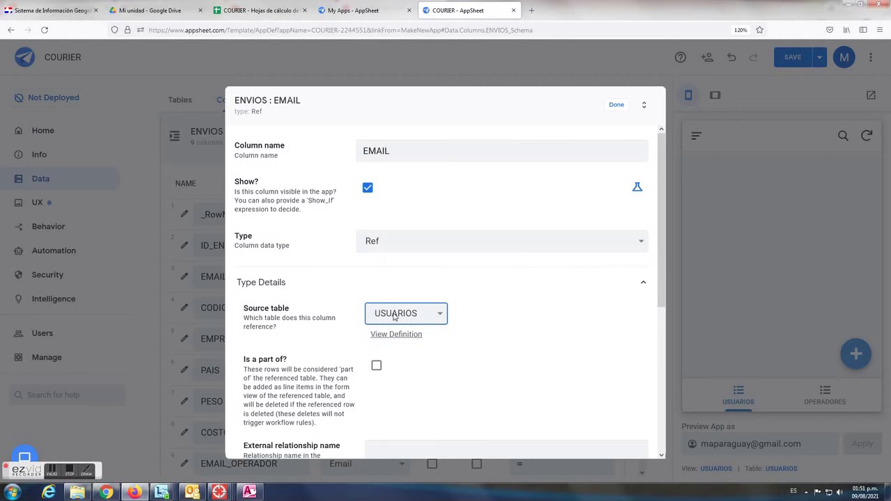
left_click(615, 113)
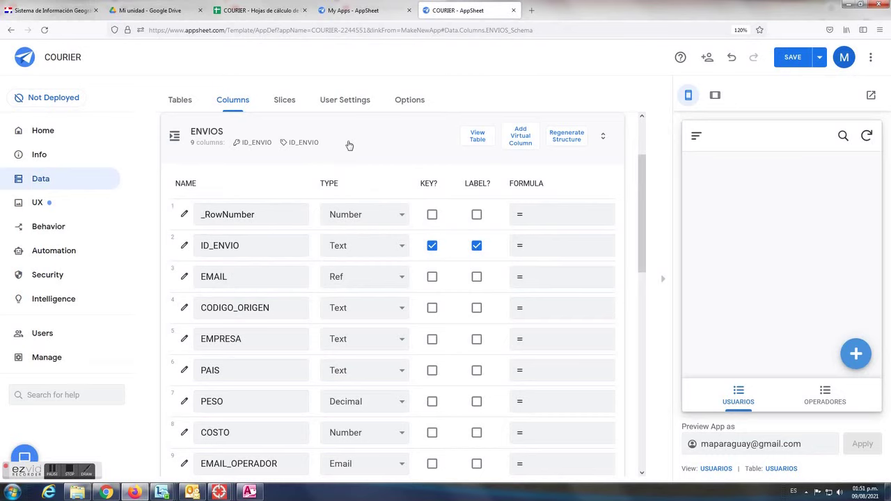
Make ESTADOS' ID_ENVIO a Ref column with ENVIOS as its source table
left_click(350, 145)
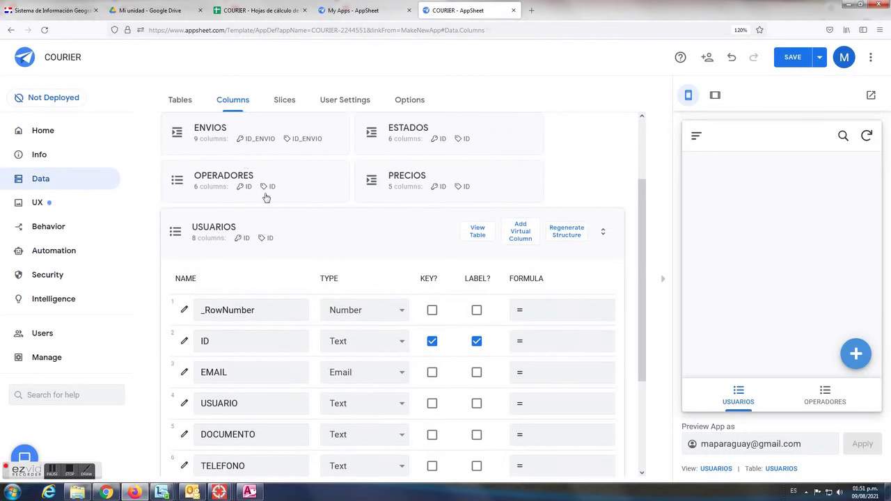
left_click(406, 134)
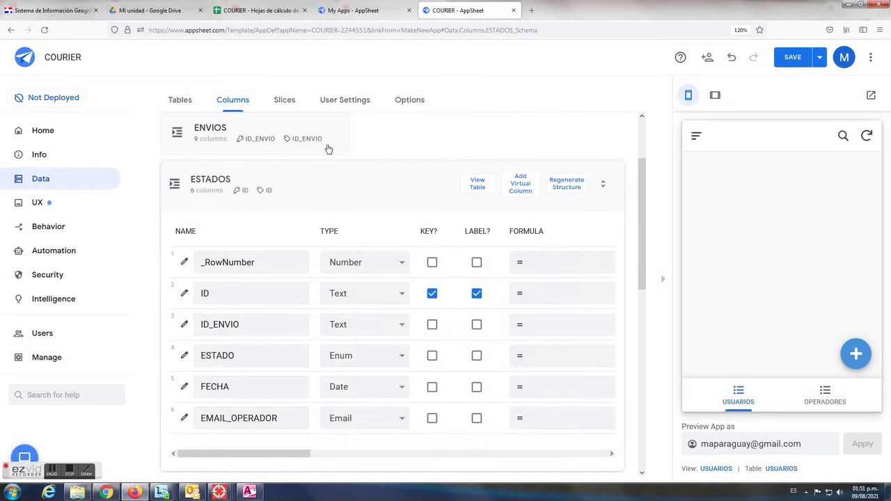
left_click(231, 137)
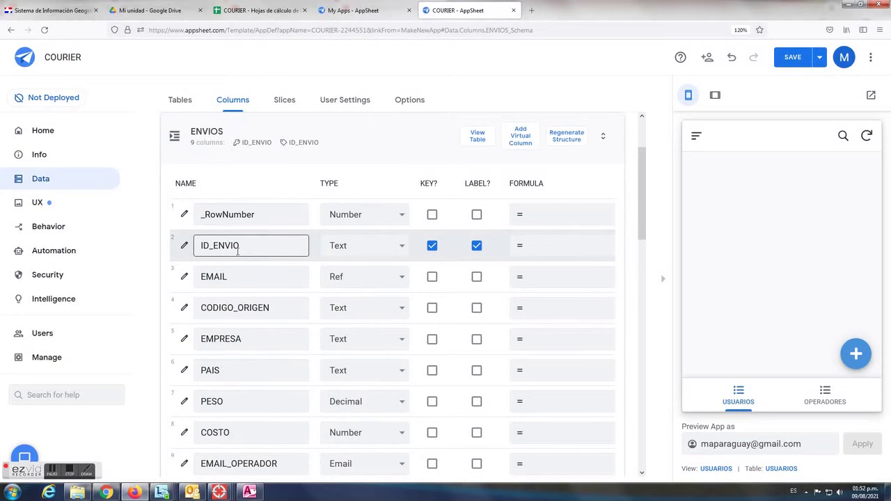
scroll(279, 313, "down", 5)
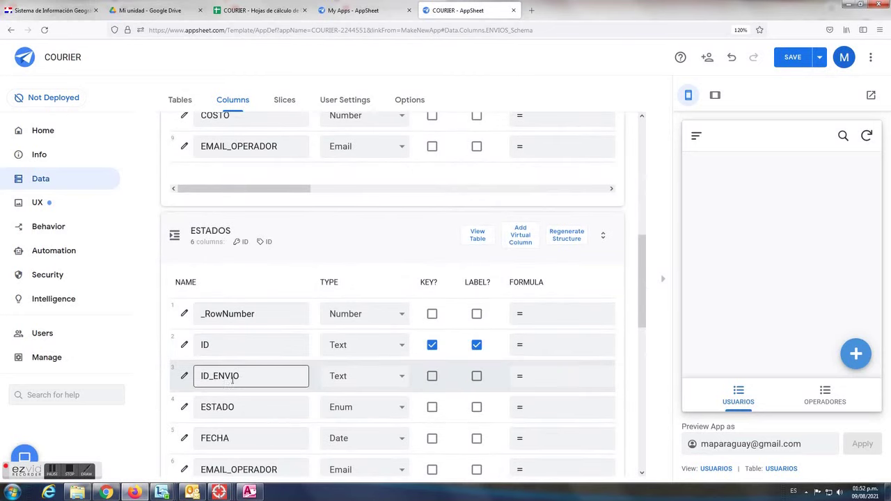
left_click(400, 379)
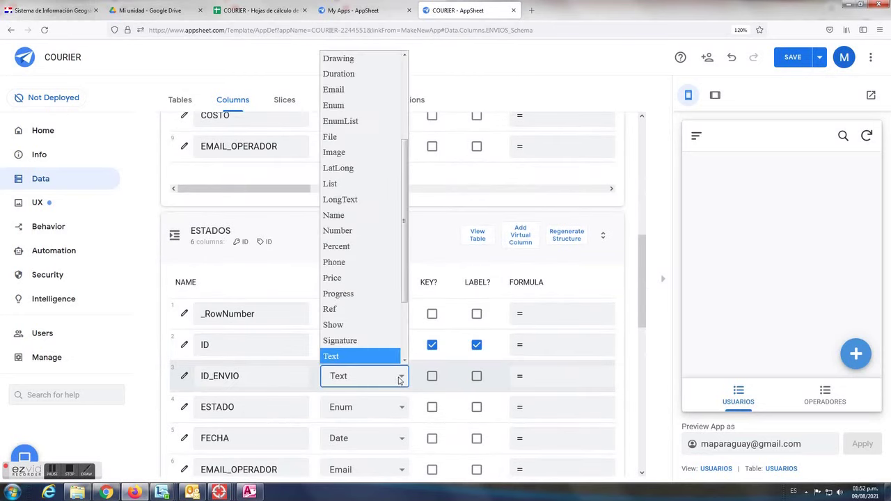
key("Escape")
key("r")
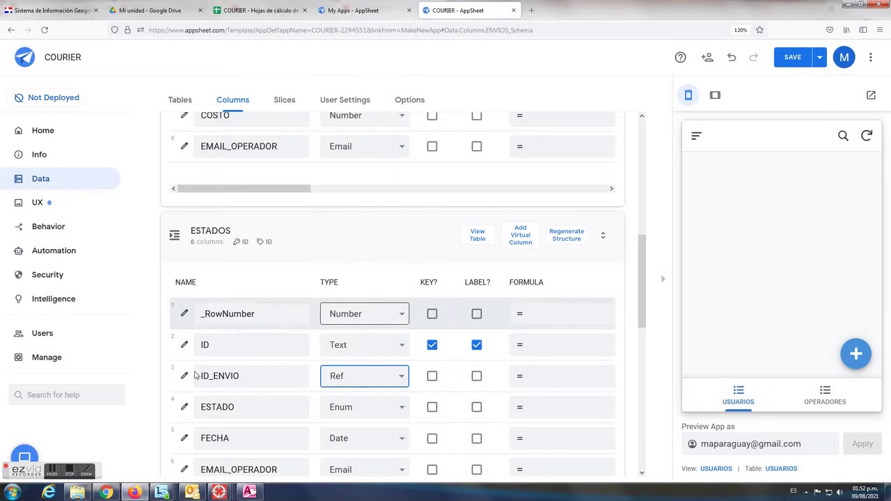
left_click(192, 378)
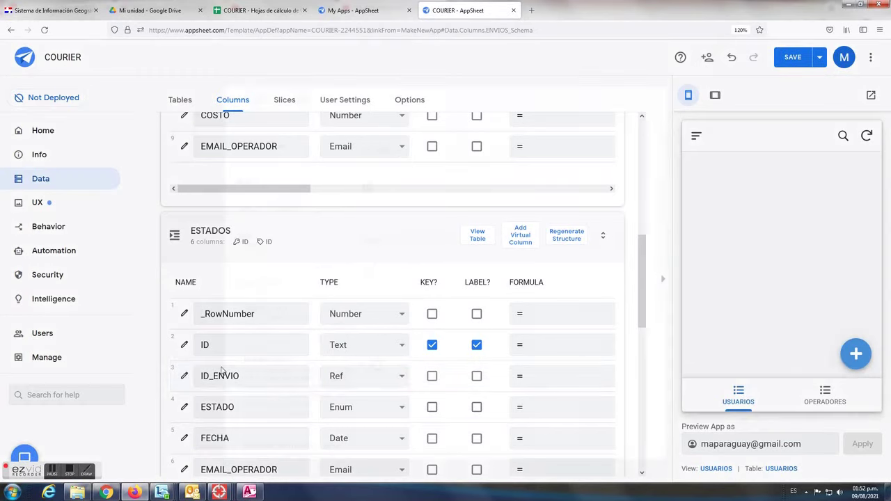
left_click(440, 318)
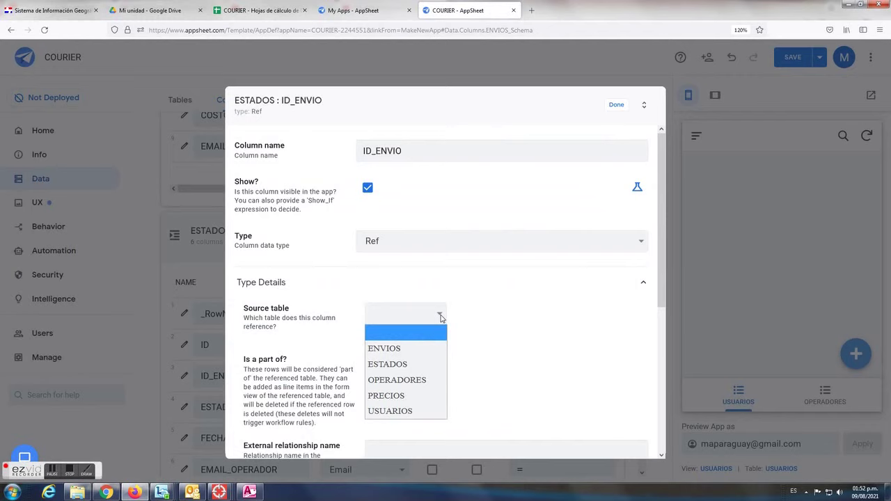
left_click(418, 350)
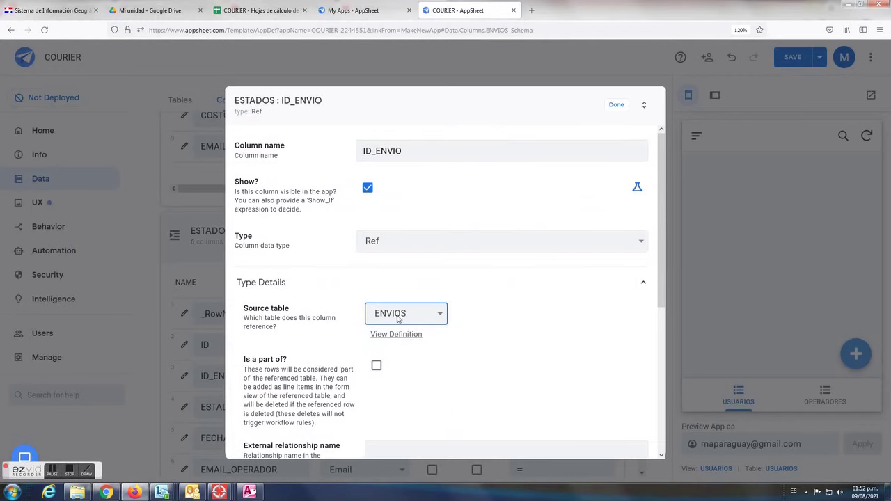
left_click(616, 105)
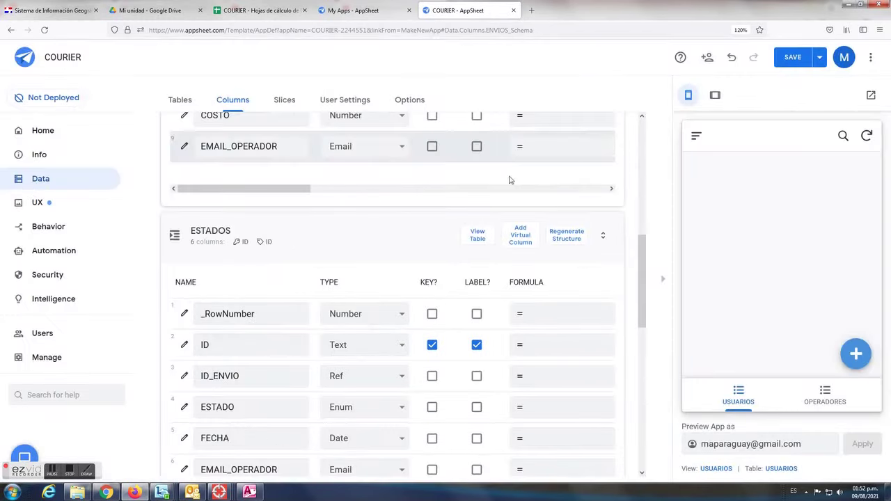
Save the app
scroll(557, 194, "up", 4)
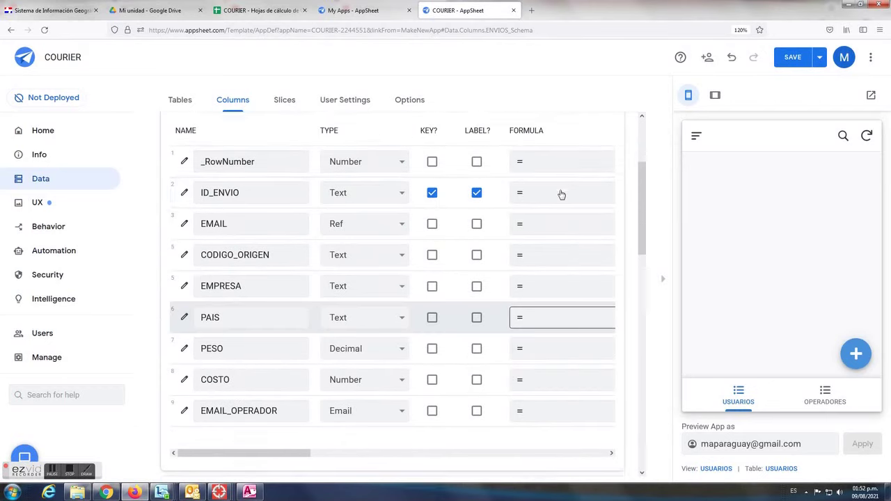
scroll(561, 194, "up", 2)
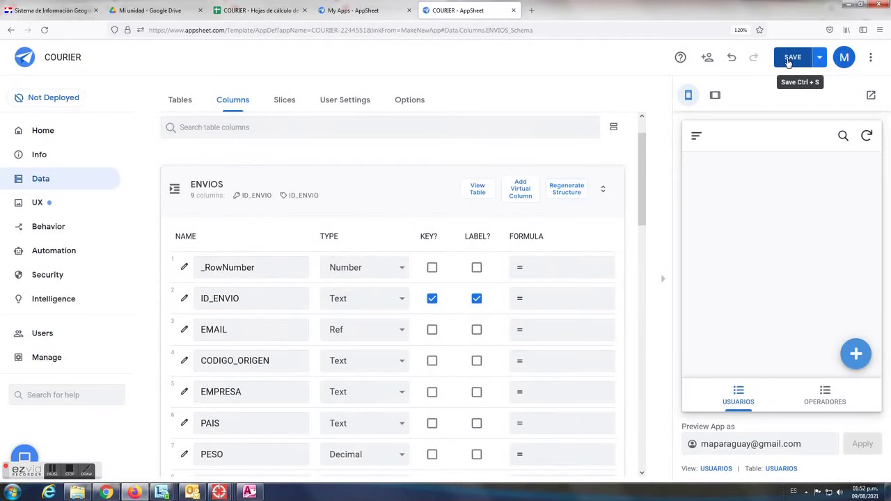
left_click(790, 59)
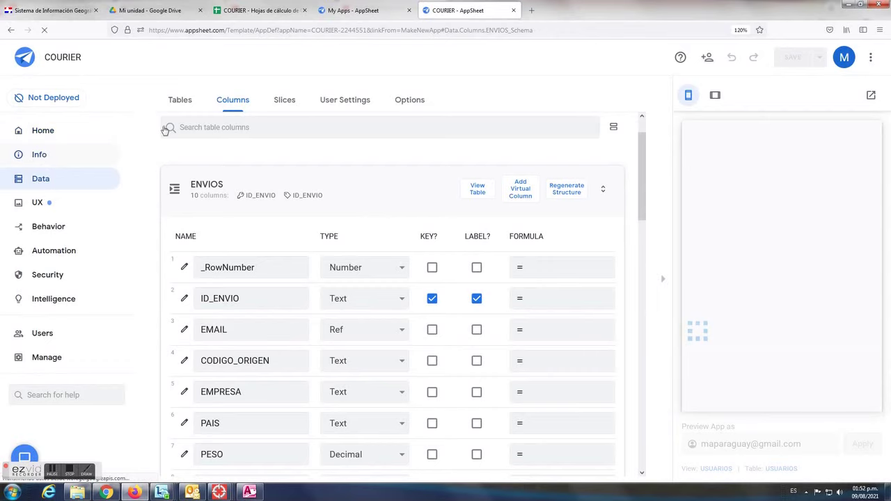
View the app's Info overview, then reload the editor page
left_click(50, 154)
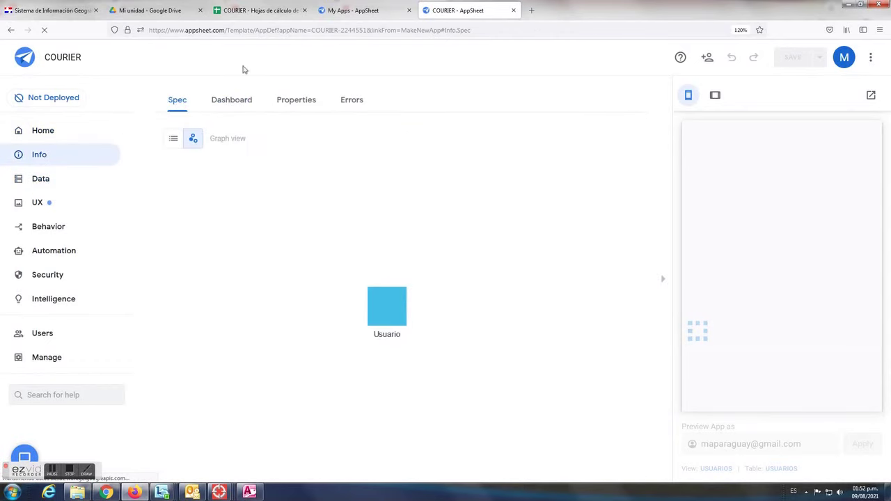
left_click(294, 31)
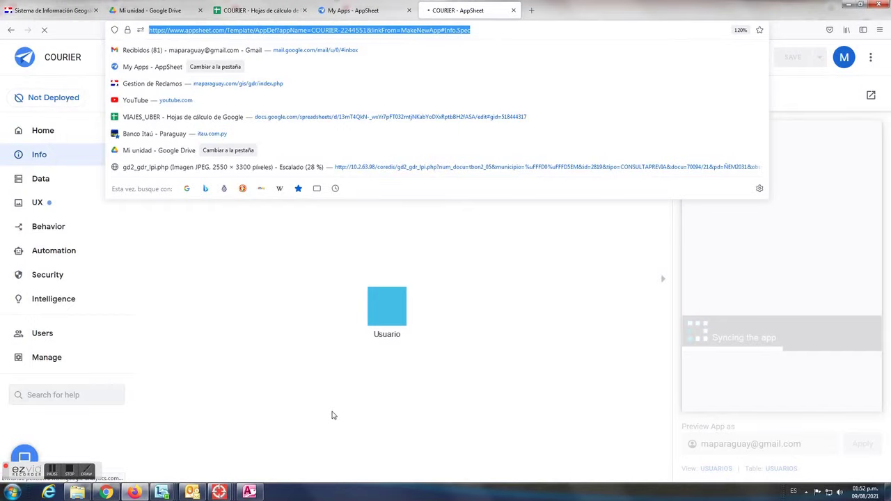
left_click(336, 402)
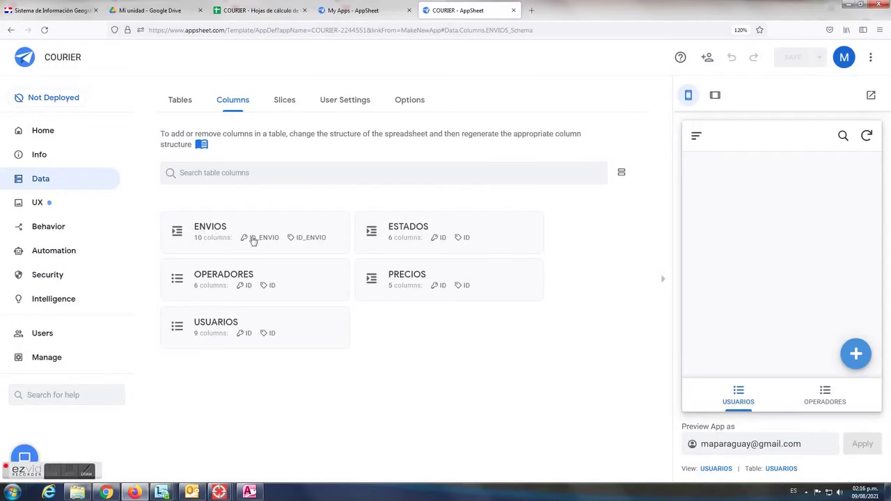
Start a LOOKUP() App Formula for the ENVIOS COSTO column in the Expression Assistant
left_click(291, 242)
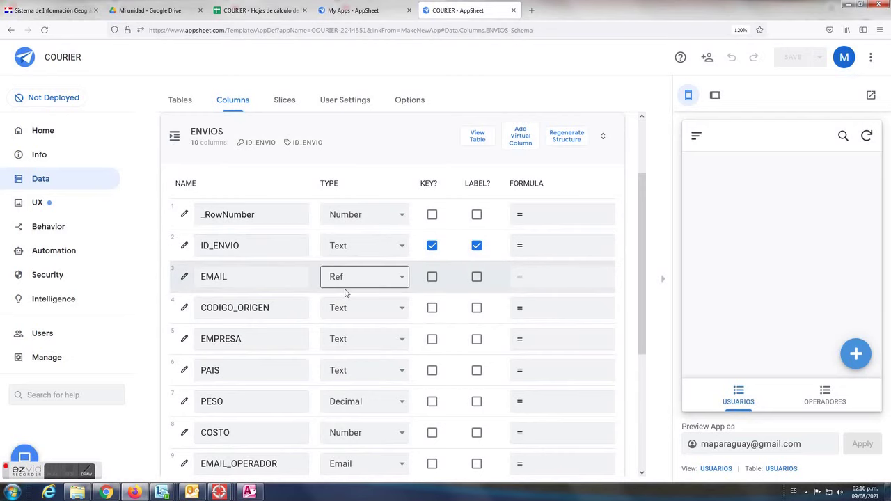
scroll(327, 324, "down", 1)
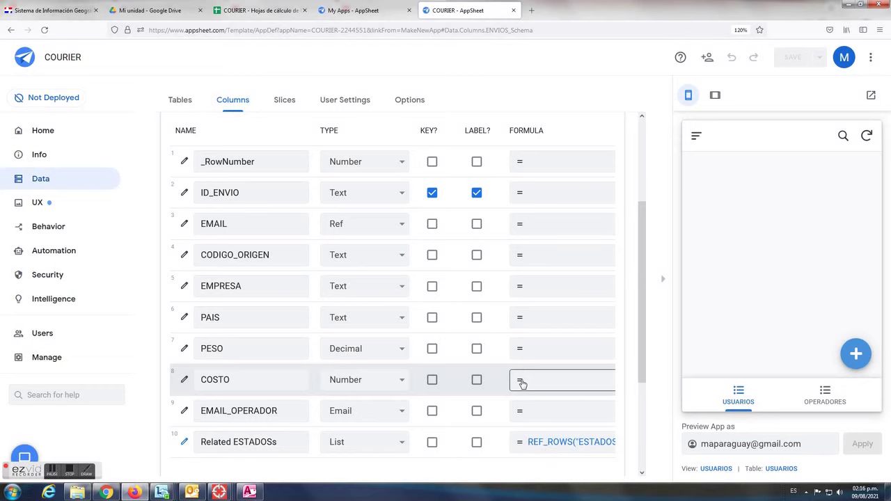
left_click(521, 384)
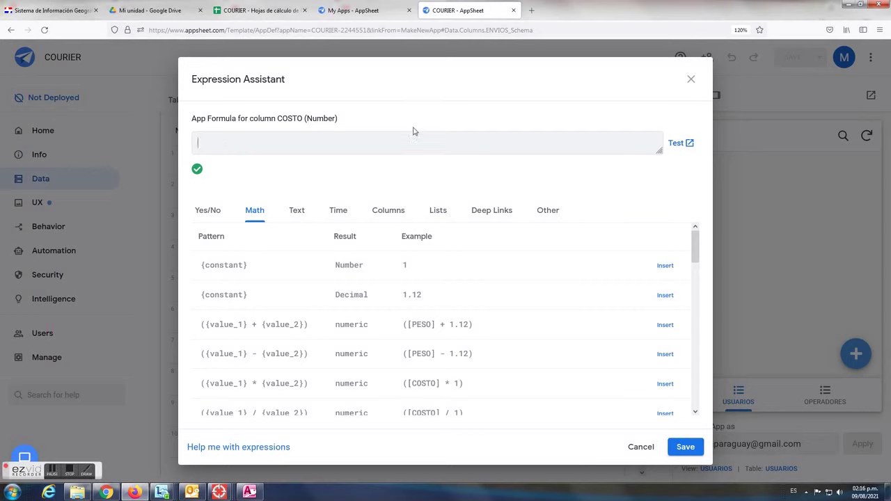
type("1")
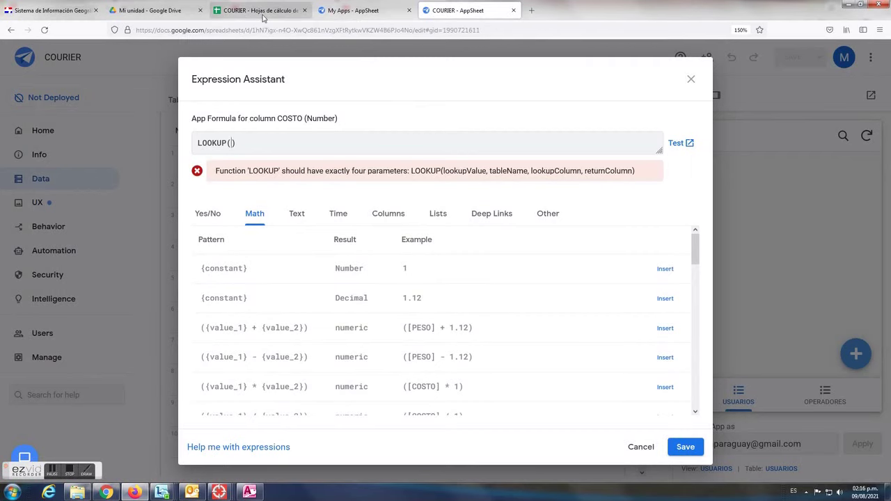
Check the ENVIOS sheet's PAIS header, then type PA into the COSTO formula
left_click(263, 13)
left_click(306, 465)
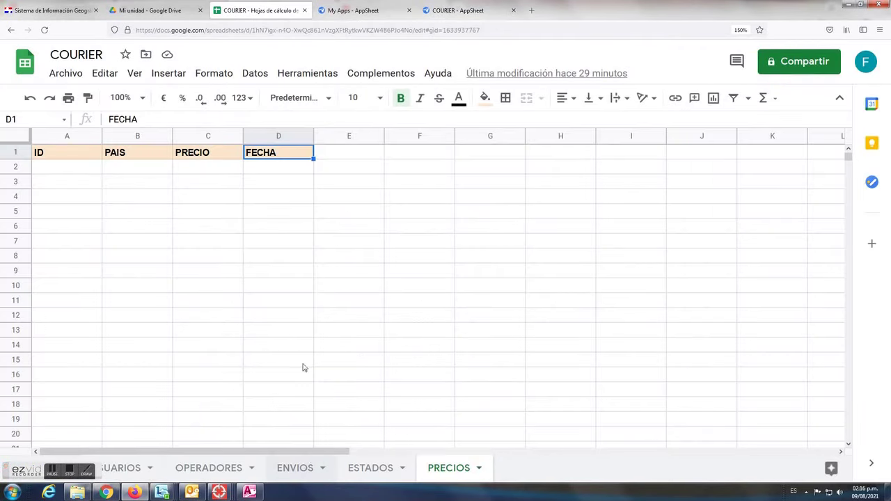
left_click(355, 159)
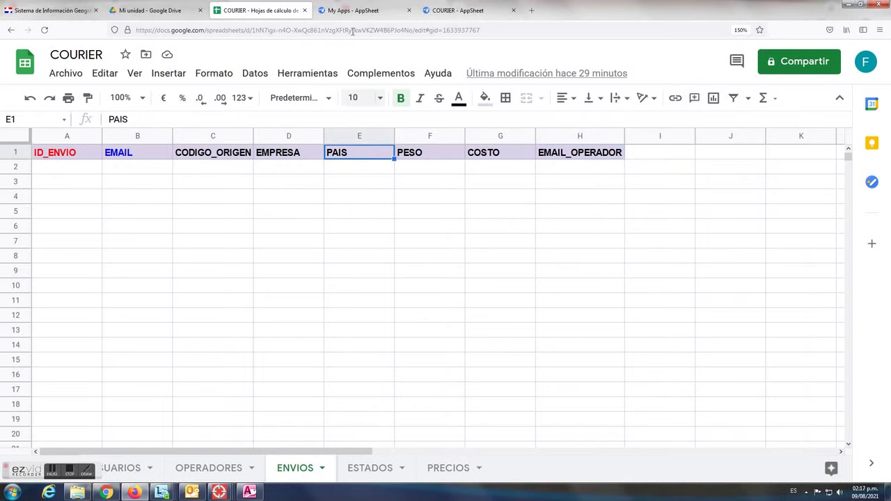
left_click(456, 11)
type("PAIS, )")
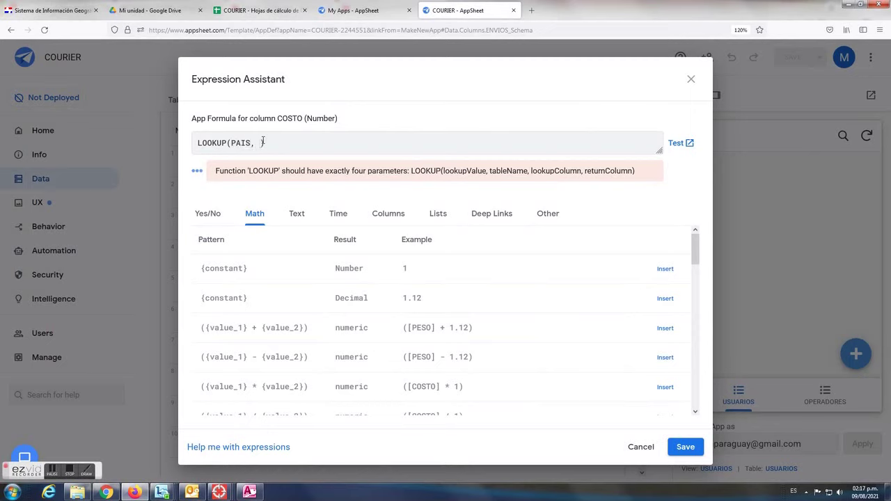
Check the PRECIOS sheet's PAIS and PRECIO headers and add 'PRECIOS, PRECI' to the formula
left_click(268, 11)
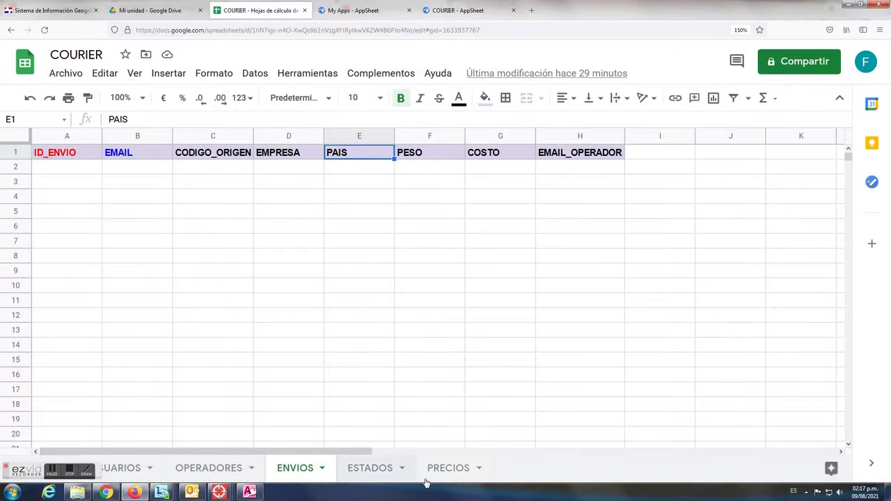
left_click(444, 469)
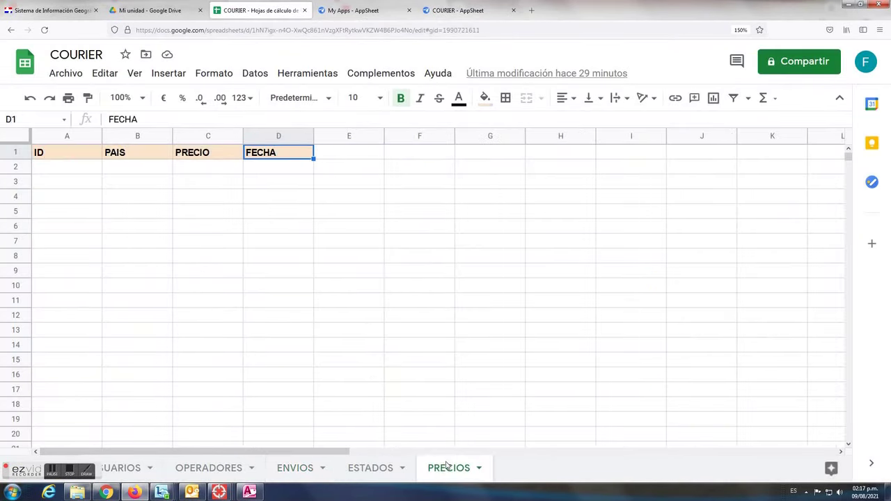
left_click(135, 152)
left_click(213, 157)
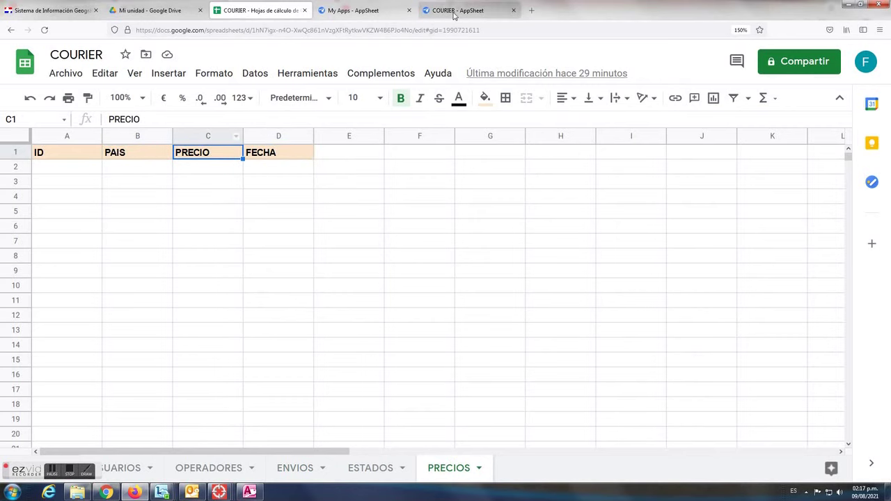
left_click(454, 12)
type("PREC")
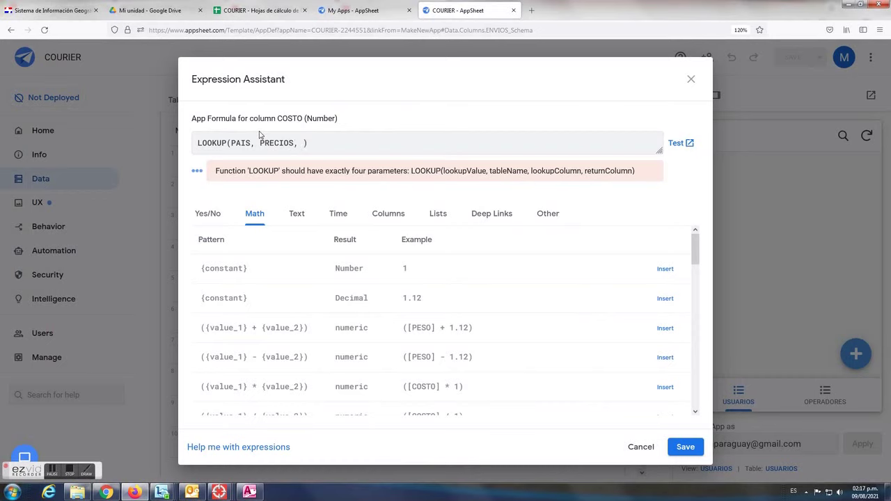
type("IOS, ")
type("PRECI")
left_click(257, 11)
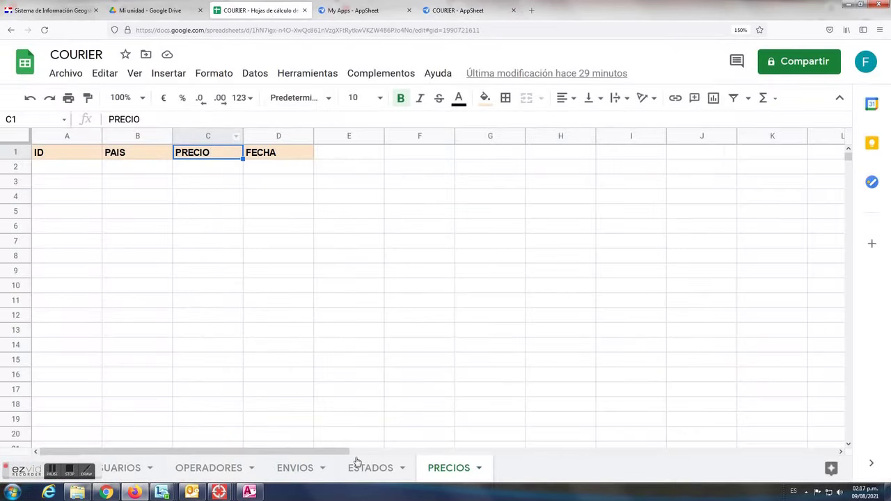
left_click(479, 11)
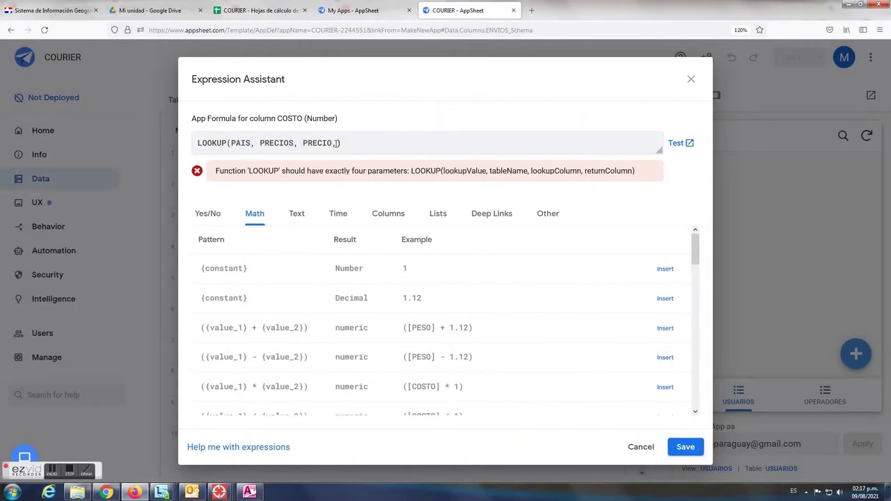
Correct the COSTO formula to LOOKUP(PAIS, PRECIOS, PAIS, PRECIO) and save it
key("BackSpace")
type("PAIS")
key("BackSpace")
key("BackSpace")
type("IS, P")
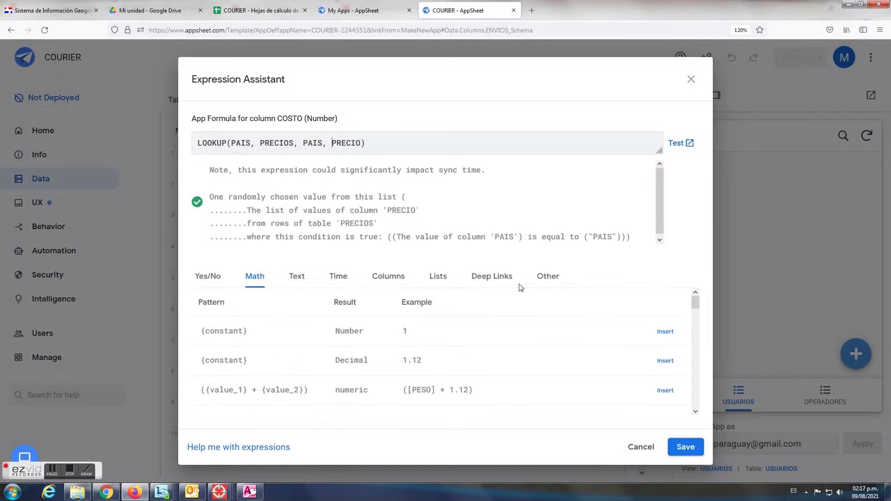
left_click(686, 449)
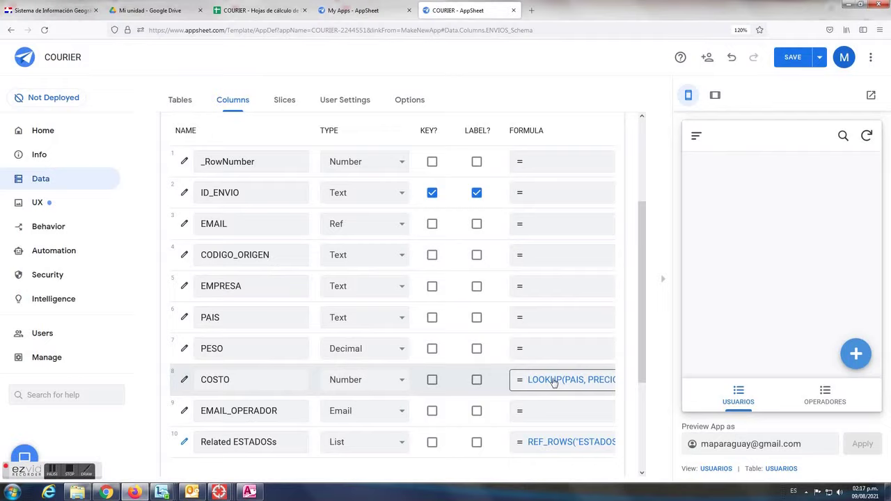
Multiply the lookup by [PESO], inserted from the Columns tab, and save the COSTO formula
key("Return")
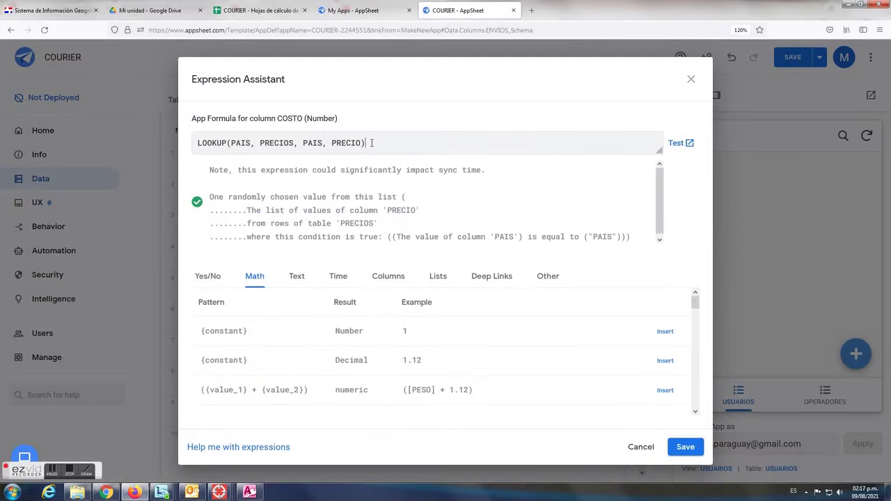
type("*")
left_click(393, 279)
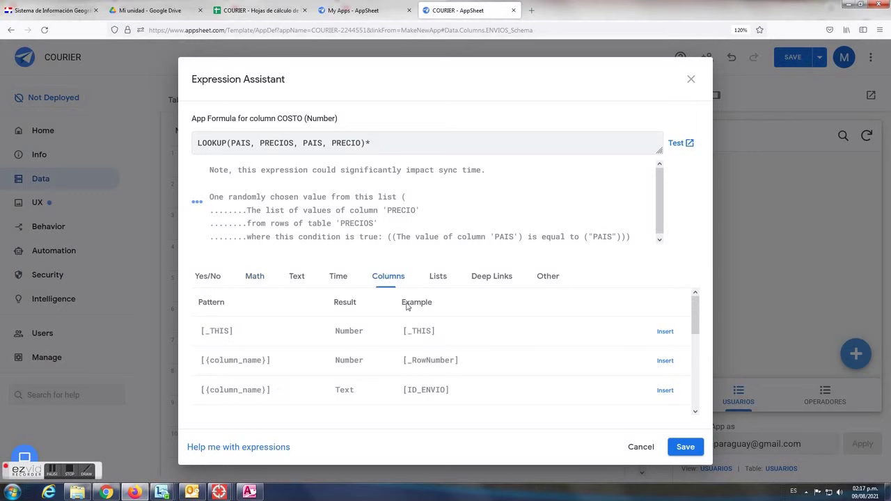
triple_click(692, 329)
left_click(693, 340)
left_click_drag(693, 324, 687, 374)
left_click(665, 390)
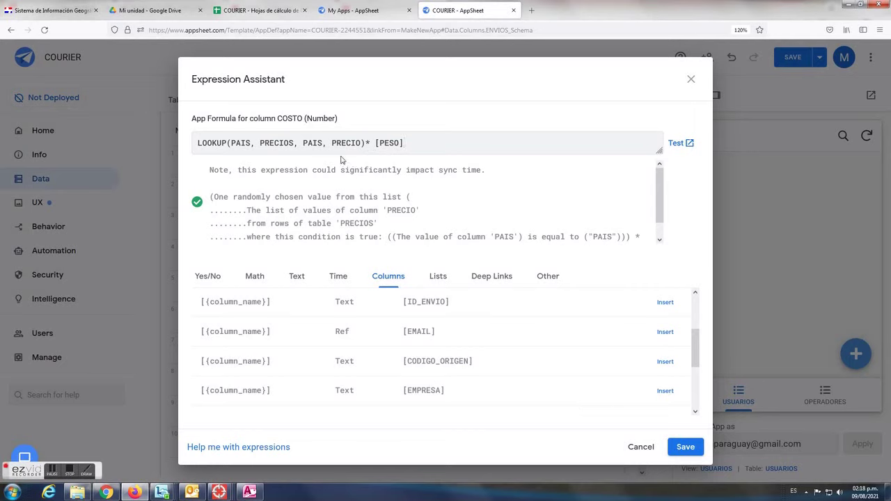
left_click_drag(333, 143, 401, 143)
left_click(686, 447)
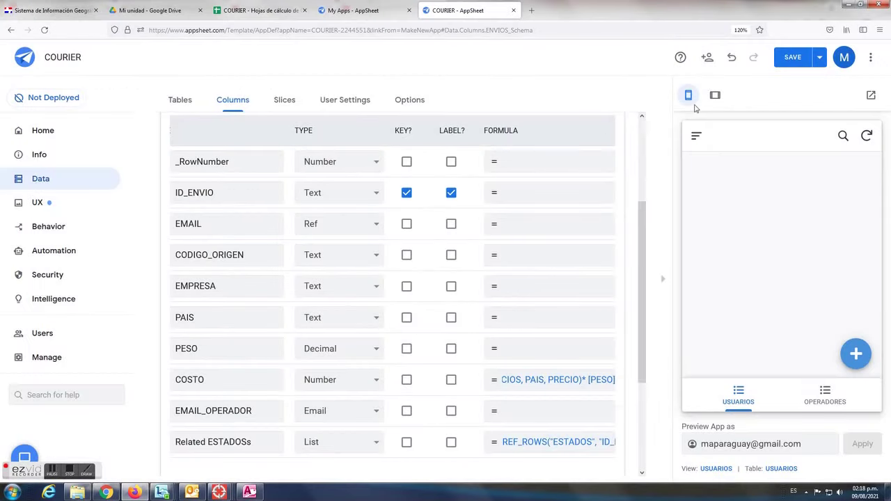
Set EMAIL_OPERADOR's App Formula to USEREMAIL() and save it
left_click(495, 415)
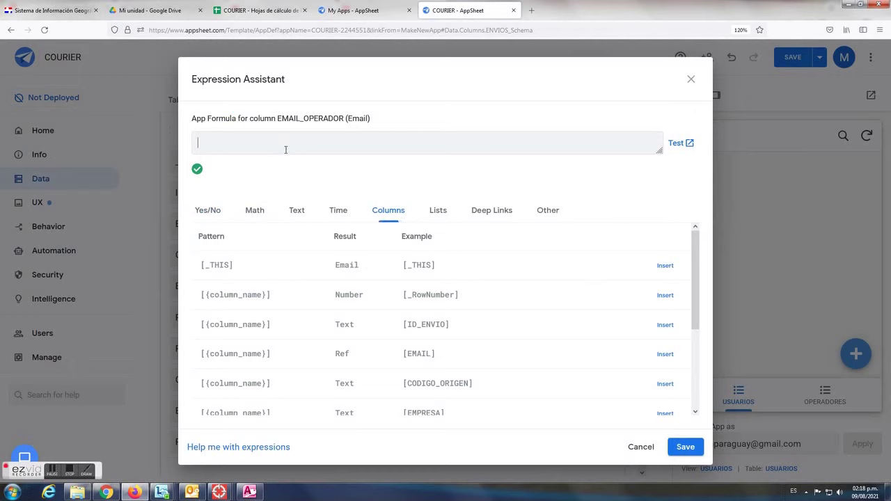
type("USER")
left_click(687, 452)
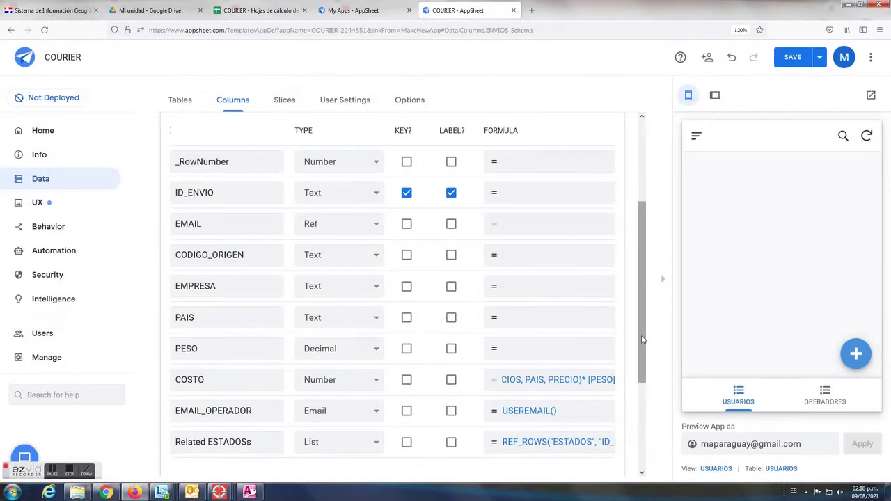
Review the USUARIOS columns, collapse the ENVIOS and USUARIOS tables, and save the app
scroll(642, 325, "up", 2)
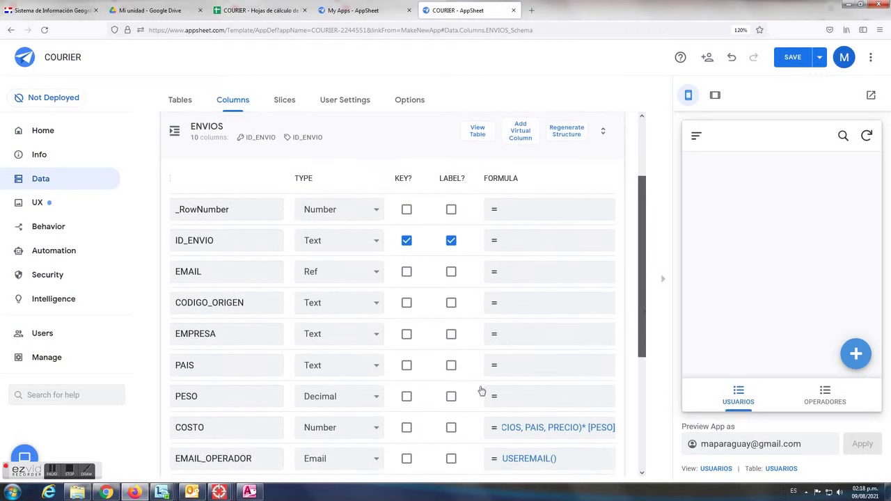
left_click_drag(642, 304, 640, 392)
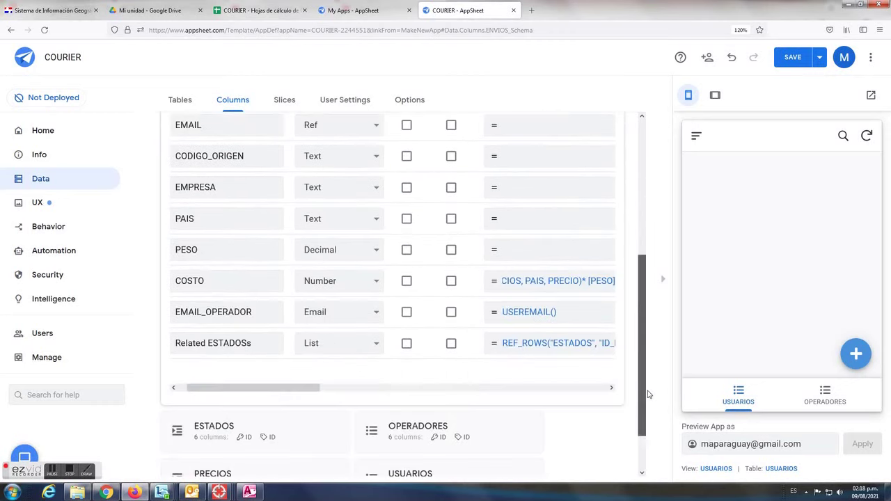
left_click_drag(308, 368, 224, 370)
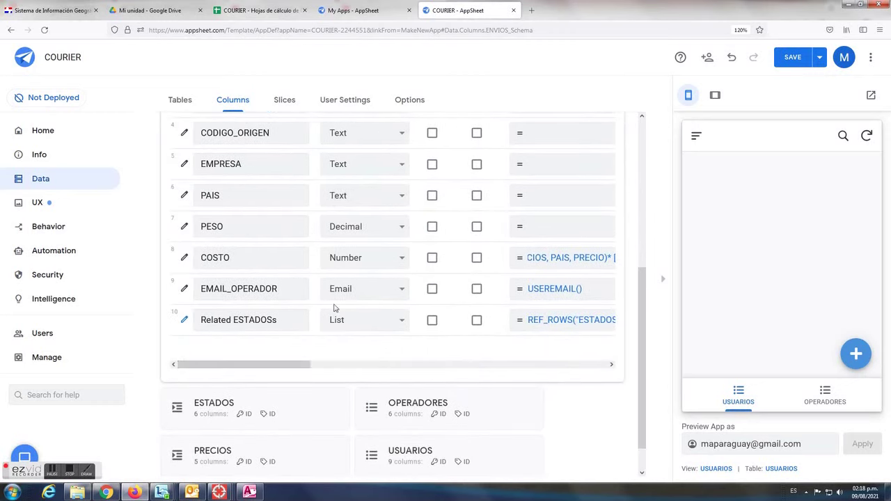
scroll(389, 284, "up", 3)
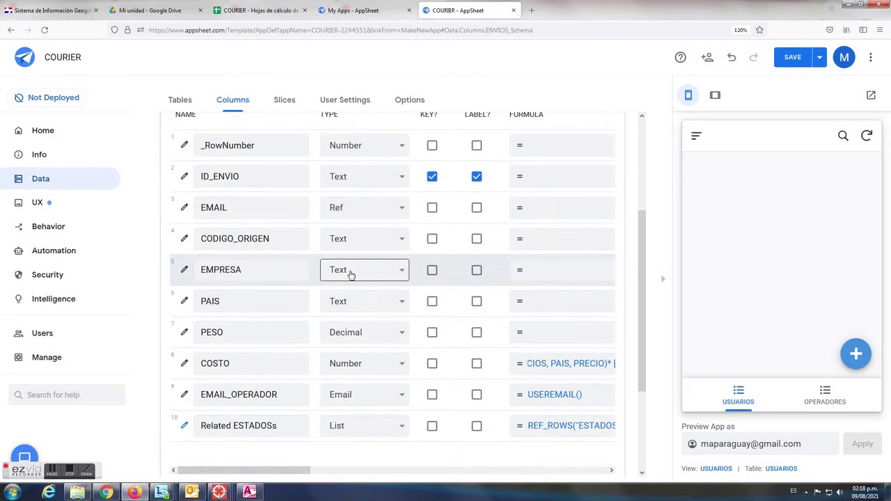
scroll(351, 274, "up", 5)
left_click(347, 229)
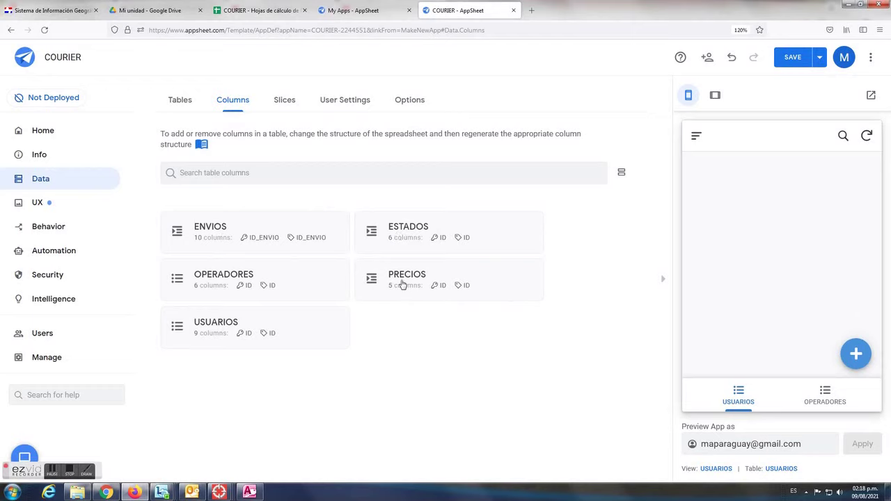
left_click(221, 325)
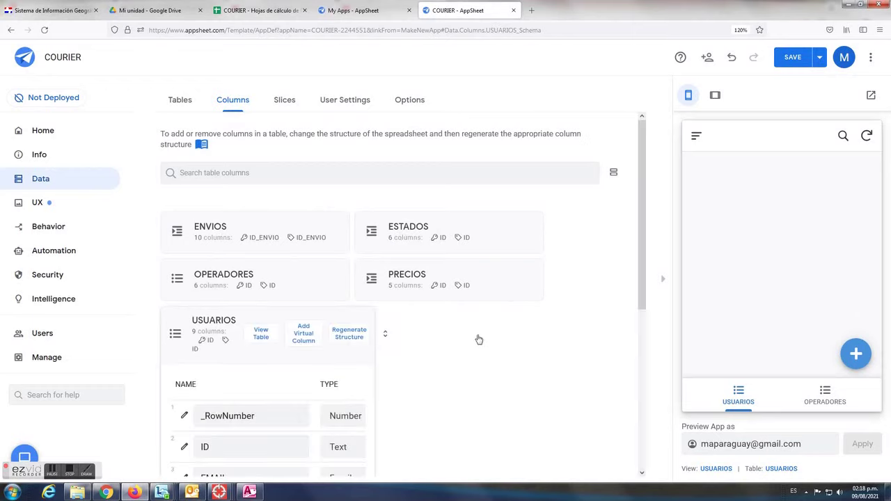
scroll(550, 347, "down", 2)
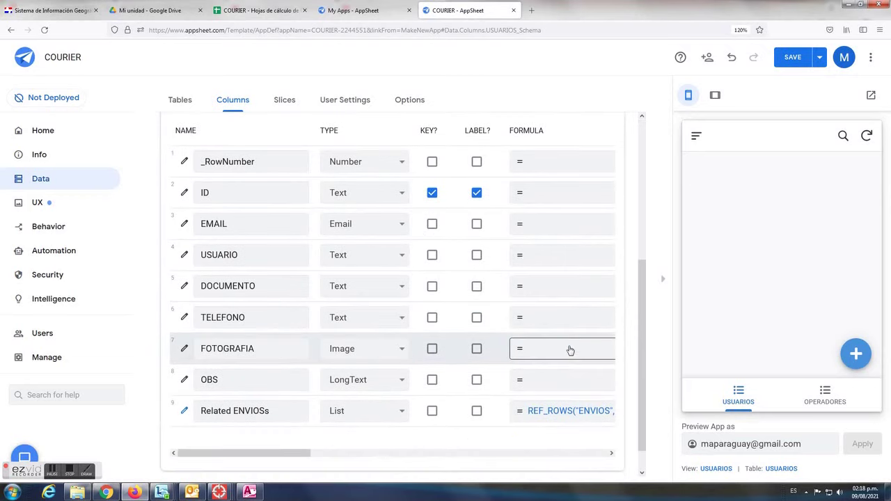
scroll(362, 248, "up", 3)
left_click(340, 195)
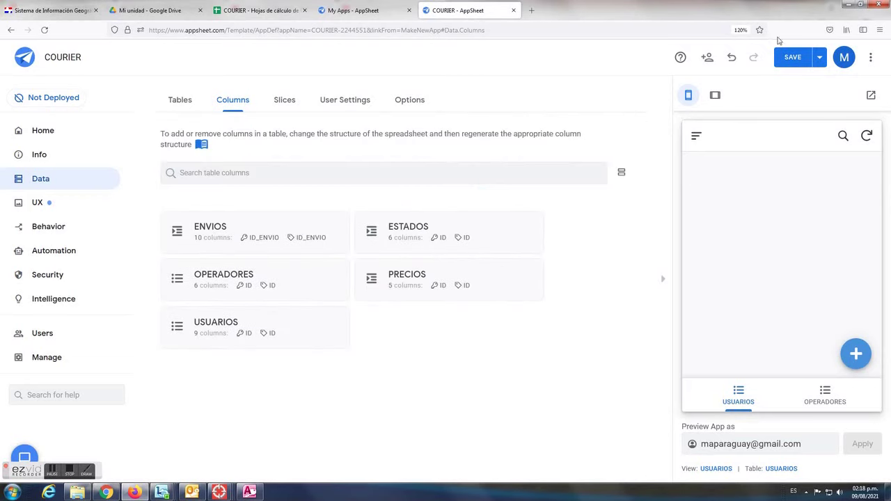
left_click(793, 57)
left_click(69, 474)
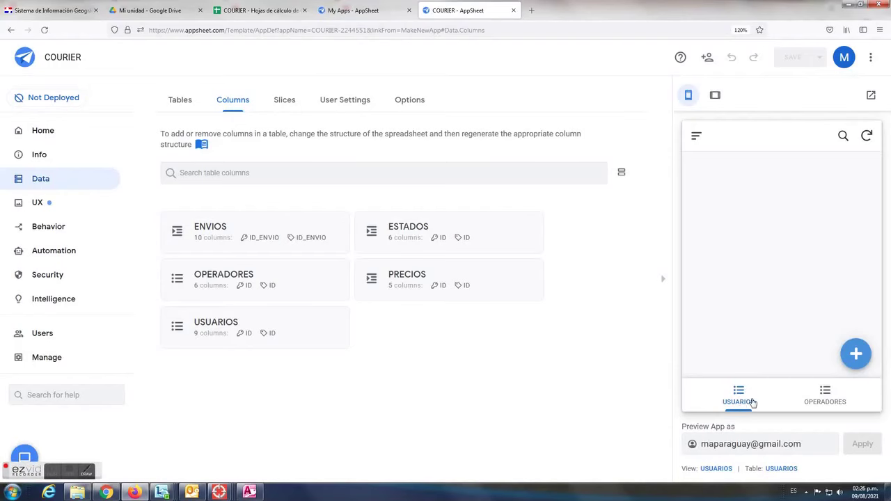
Start a new USUARIOS record and enter the user's email, name, document number and phone
left_click(858, 355)
left_click(736, 246)
left_click(728, 250)
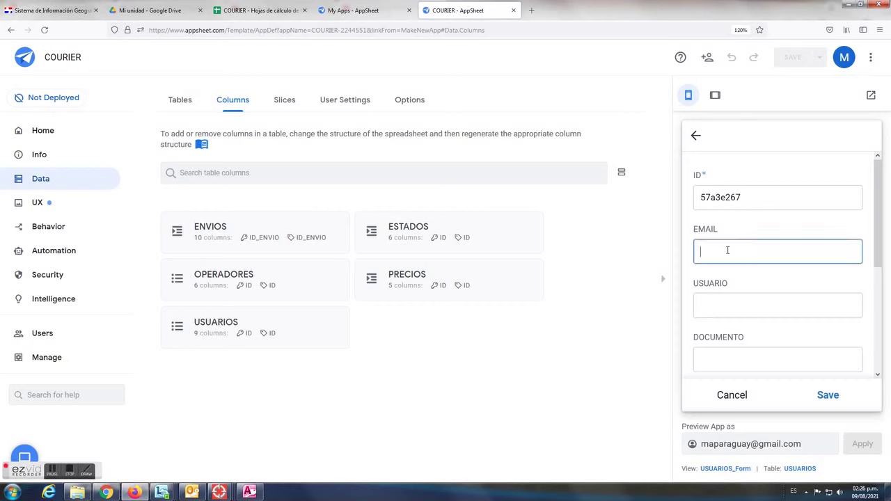
key("Tab")
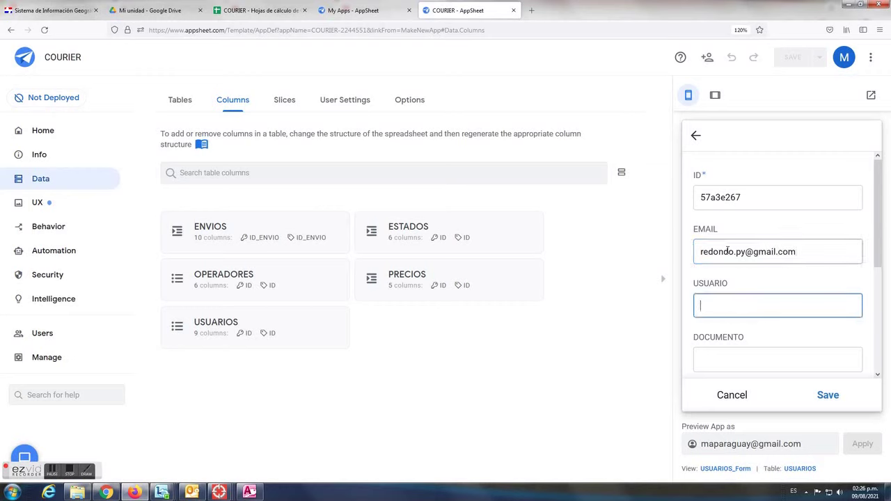
scroll(743, 250, "down", 3)
left_click(733, 249)
type("1515151")
left_click(736, 301)
type("48151212")
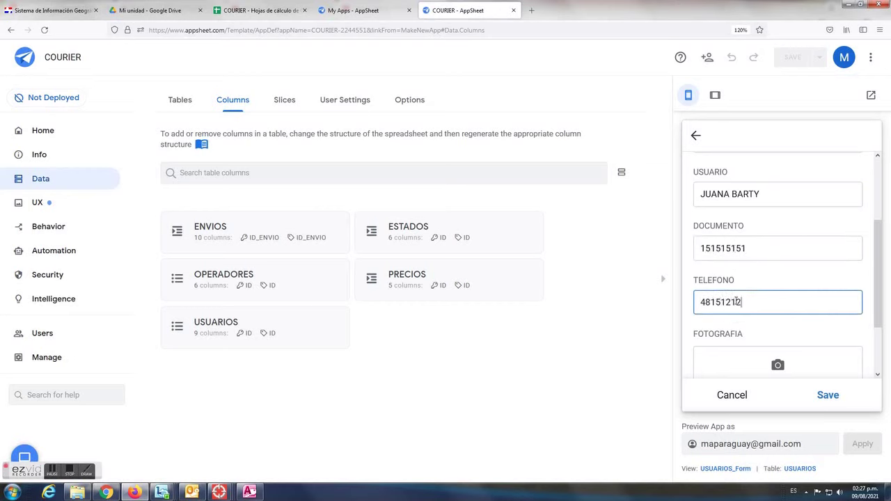
Upload the user's photo from the COURIER\FOTO folder into FOTOGRAFIA
scroll(804, 332, "down", 2)
left_click(811, 296)
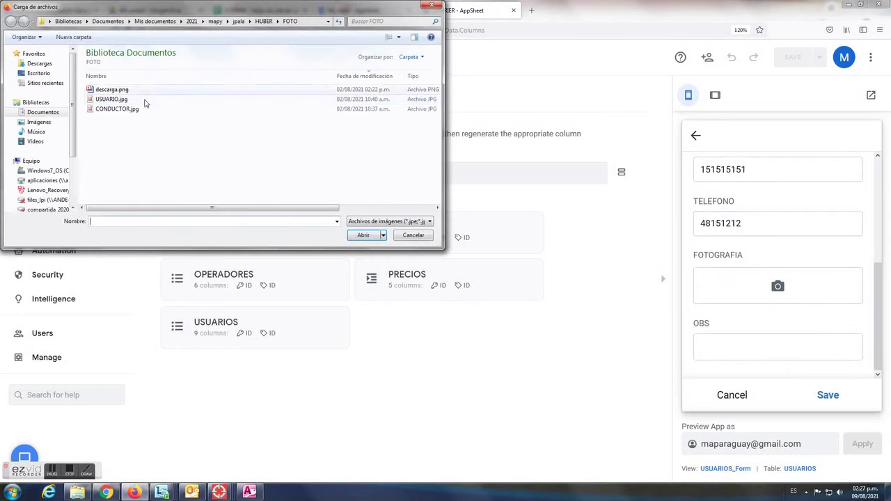
left_click(239, 21)
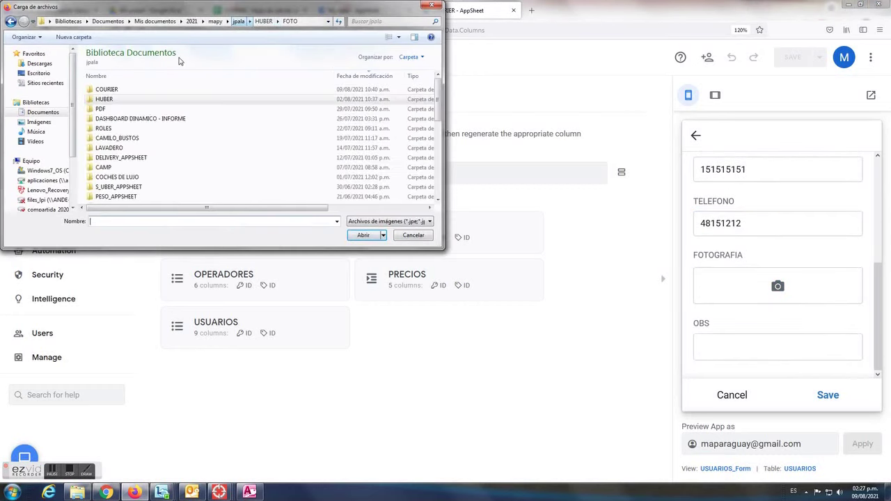
double_click(106, 91)
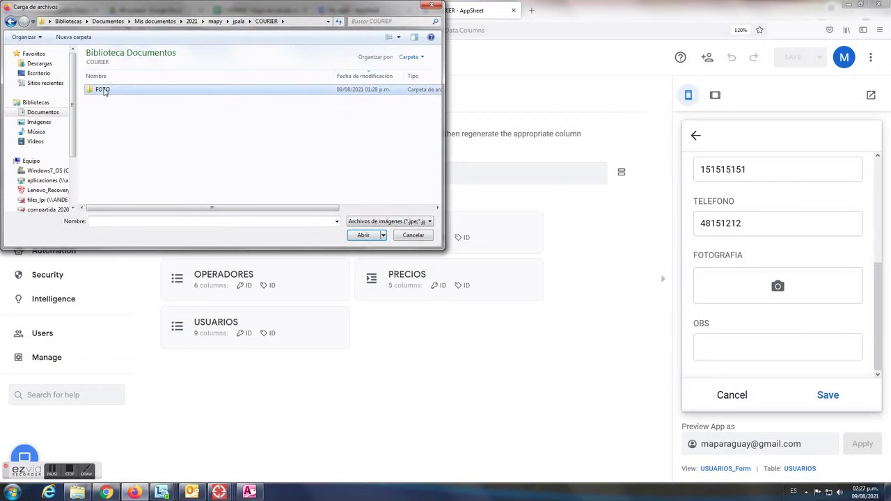
double_click(108, 91)
left_click(120, 90)
left_click(359, 235)
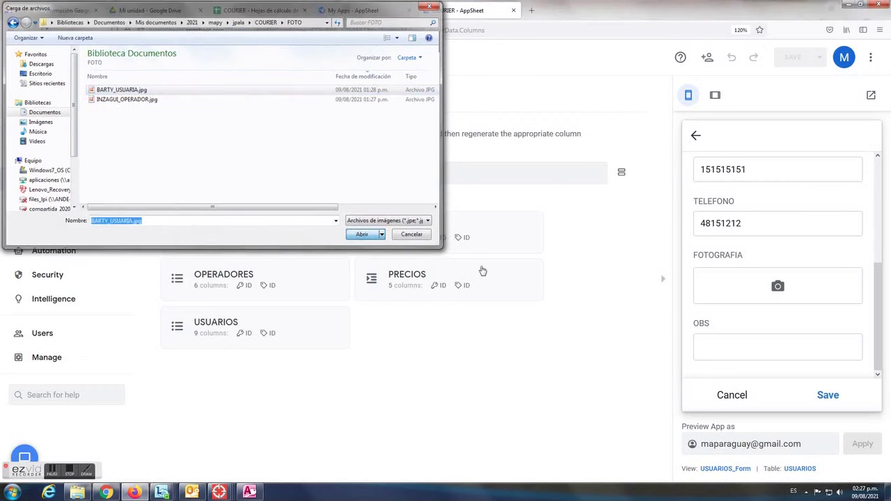
Enter 'ESNR' in OBS and save the user record
scroll(842, 277, "down", 3)
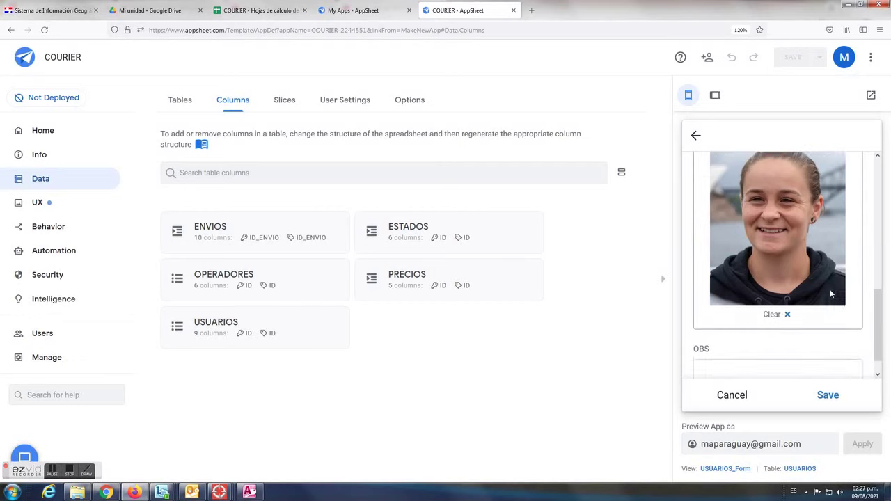
left_click(733, 346)
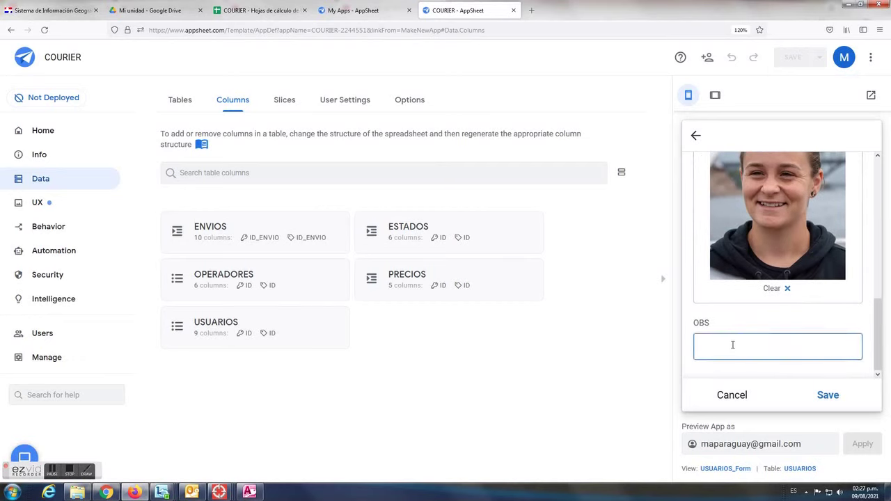
type("ES")
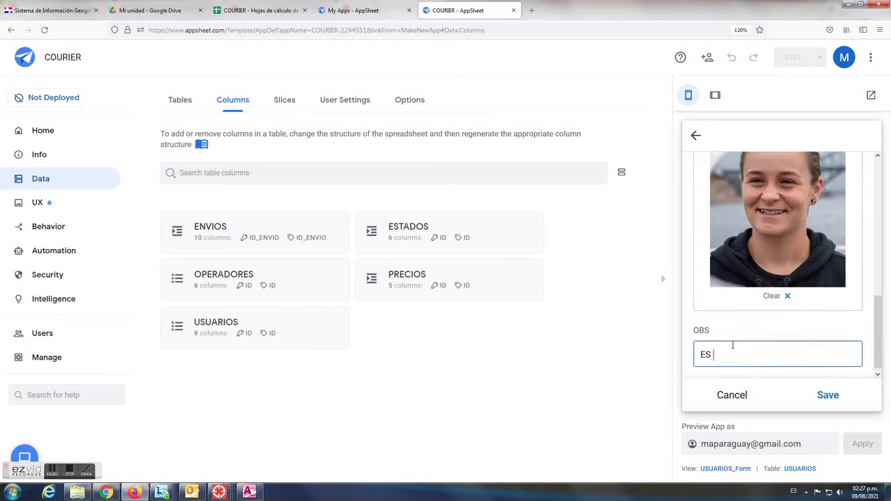
type("NRO1")
left_click(831, 397)
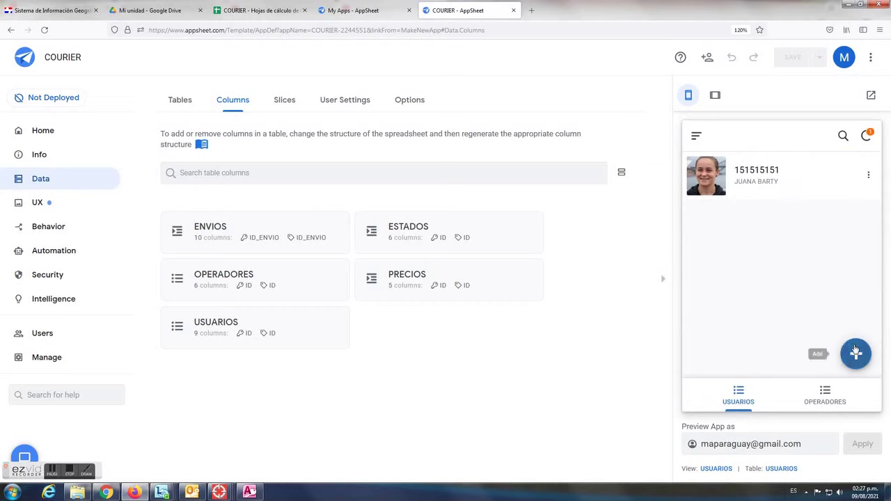
Start a new OPERADORES record with the operator's gmail address, name and document number
left_click(830, 397)
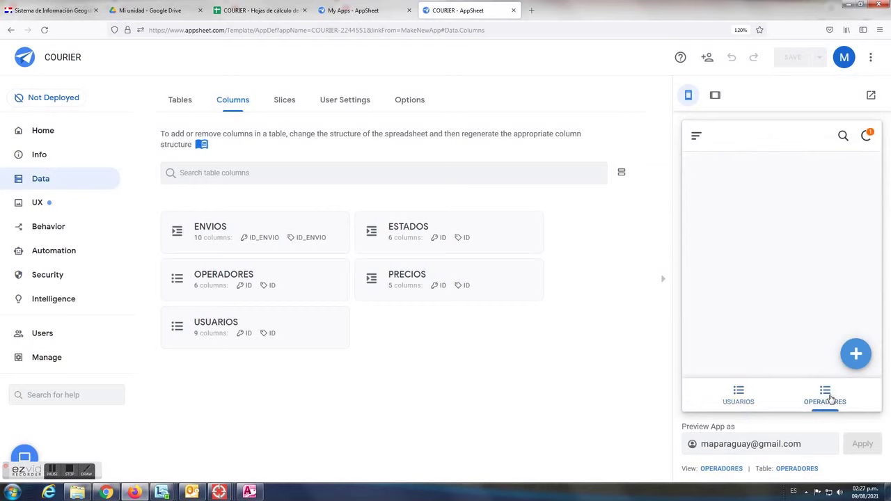
left_click(856, 354)
left_click(726, 252)
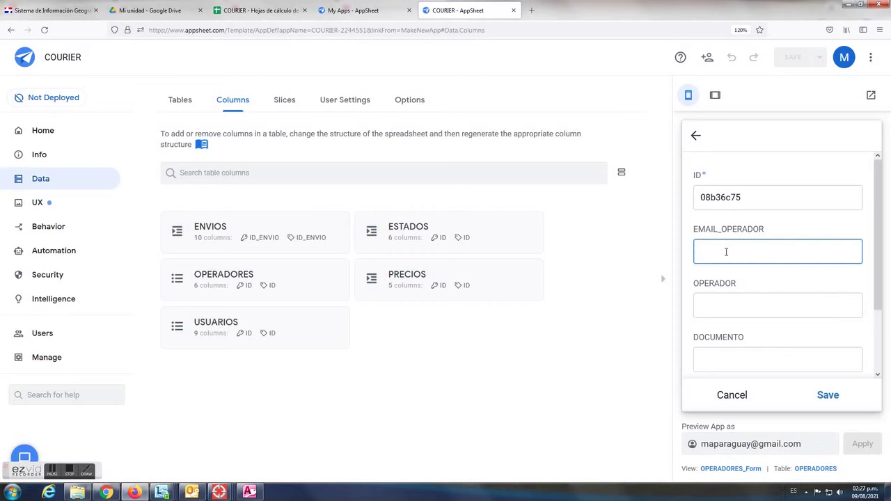
key("Tab")
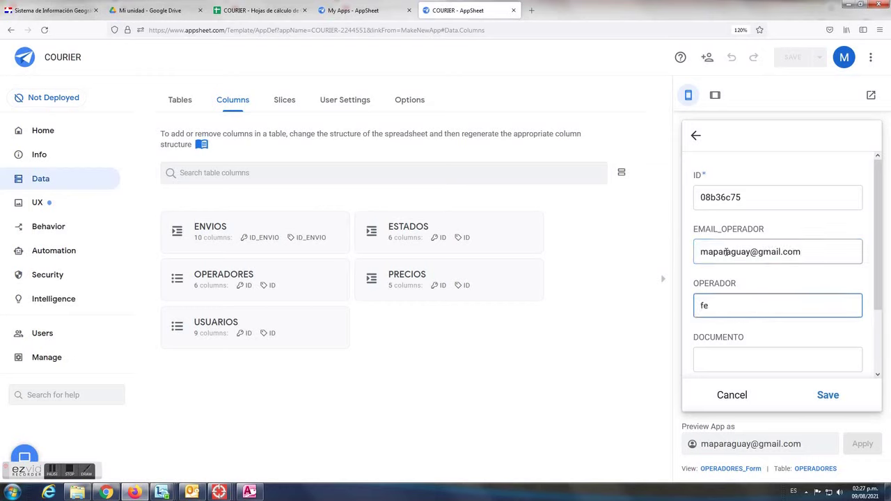
scroll(828, 236, "down", 1)
left_click(754, 304)
Upload the operator's photo to IMAGEN and save the operator record
scroll(780, 316, "down", 1)
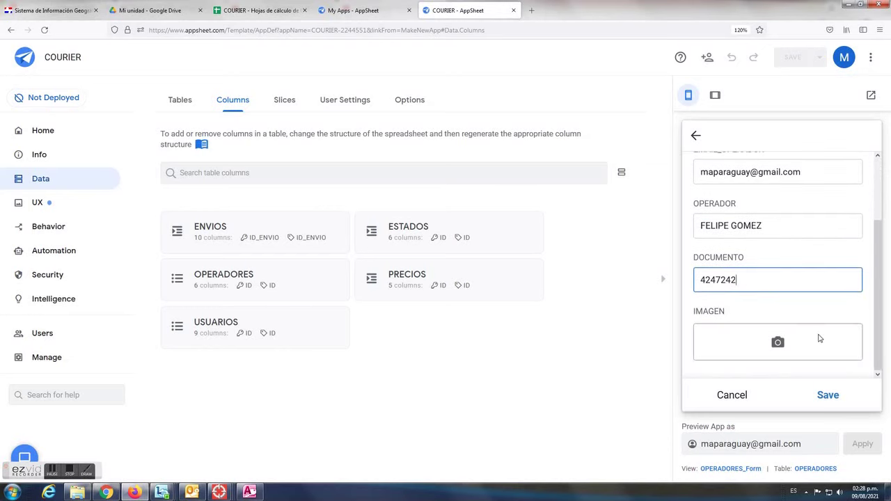
left_click(787, 333)
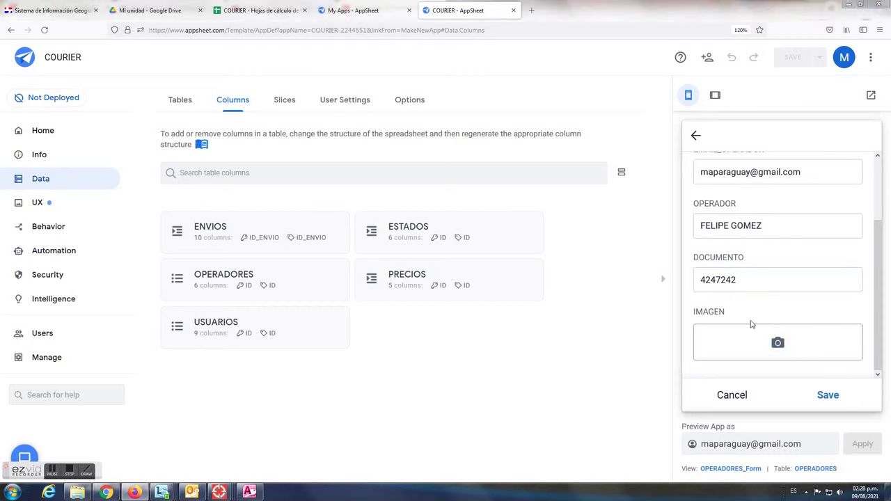
left_click(137, 101)
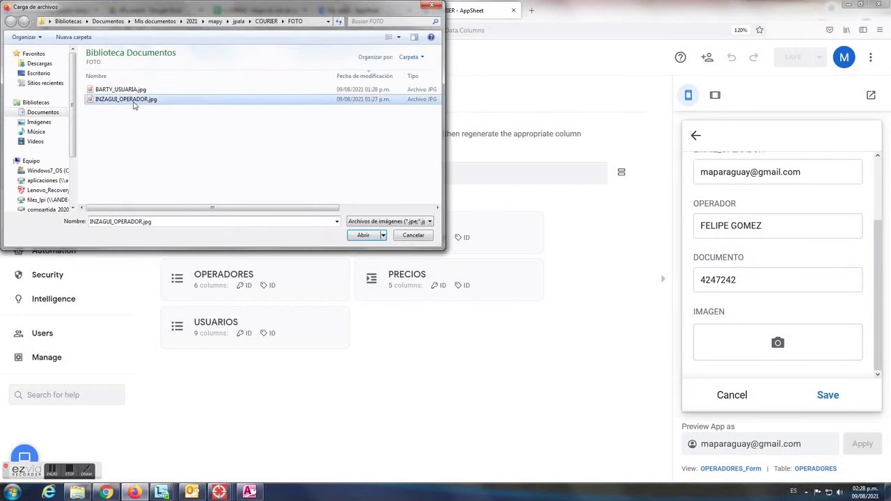
left_click(370, 236)
scroll(747, 257, "down", 3)
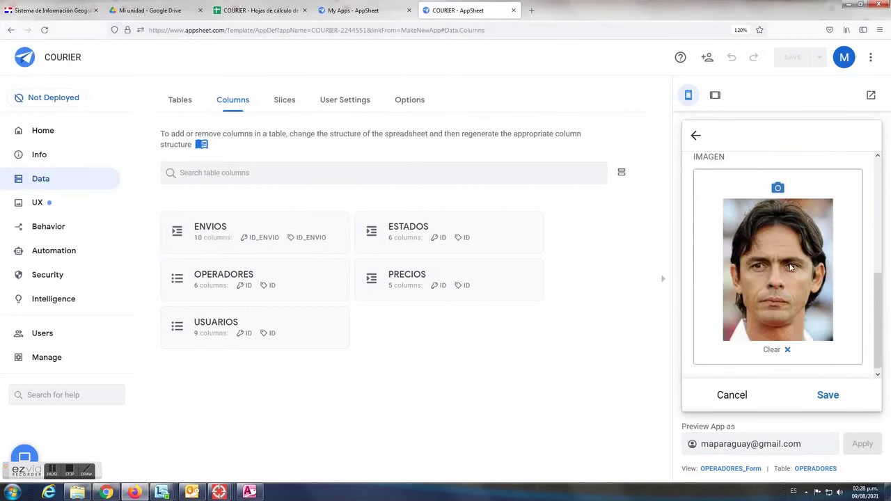
left_click(823, 395)
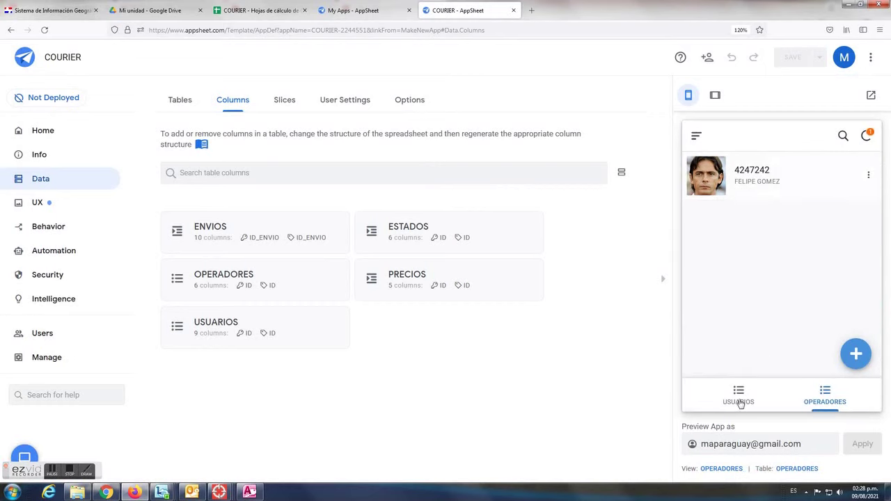
View the new operator's details, then a user's details with zero ENVIOS, ending on USUARIOS
left_click(739, 402)
left_click(837, 402)
left_click(794, 182)
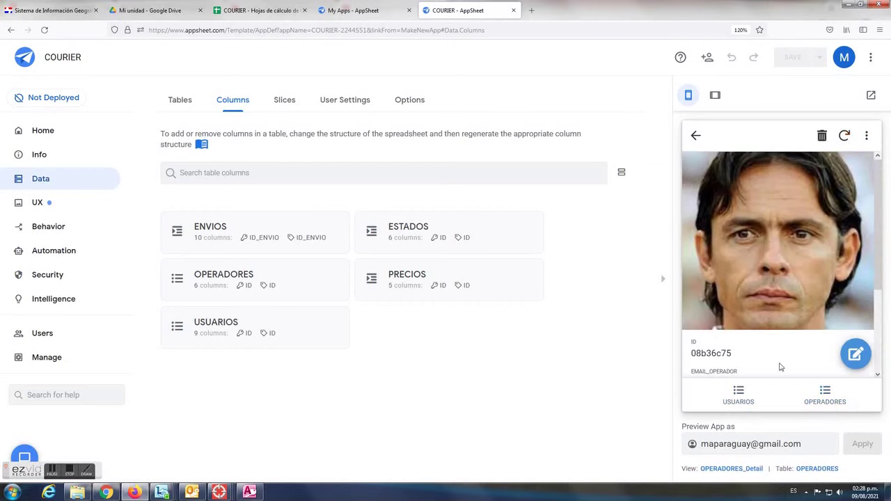
left_click(740, 396)
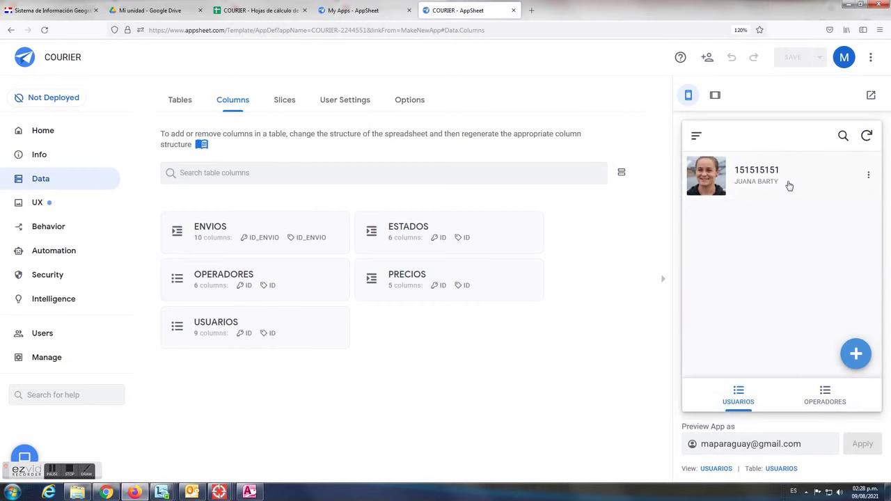
left_click(788, 185)
scroll(796, 218, "down", 5)
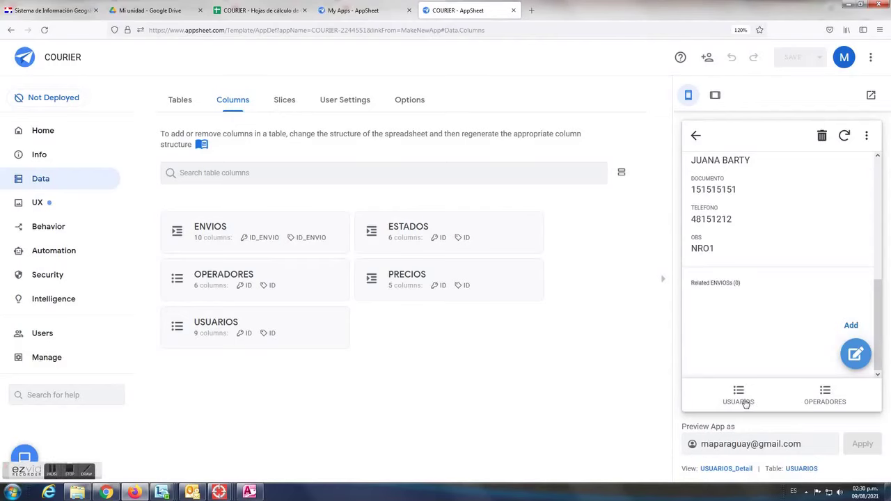
left_click(742, 398)
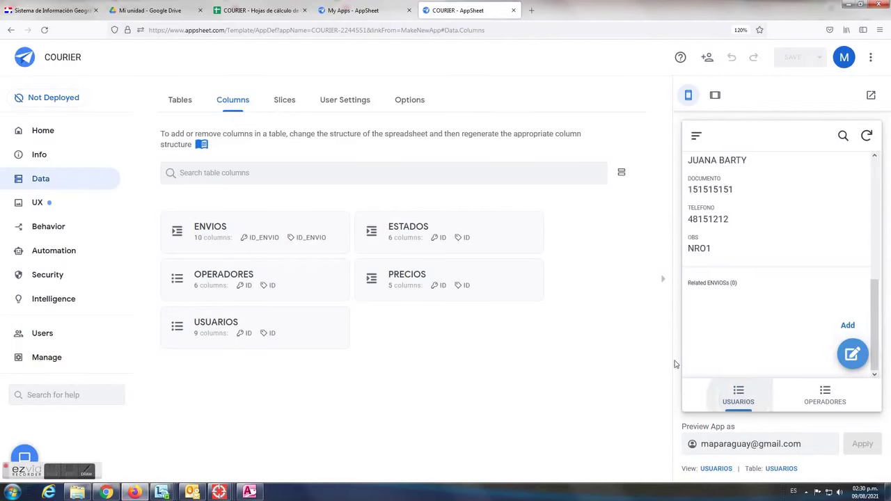
Add a new view in UX > Views named PRECIOS
left_click(37, 203)
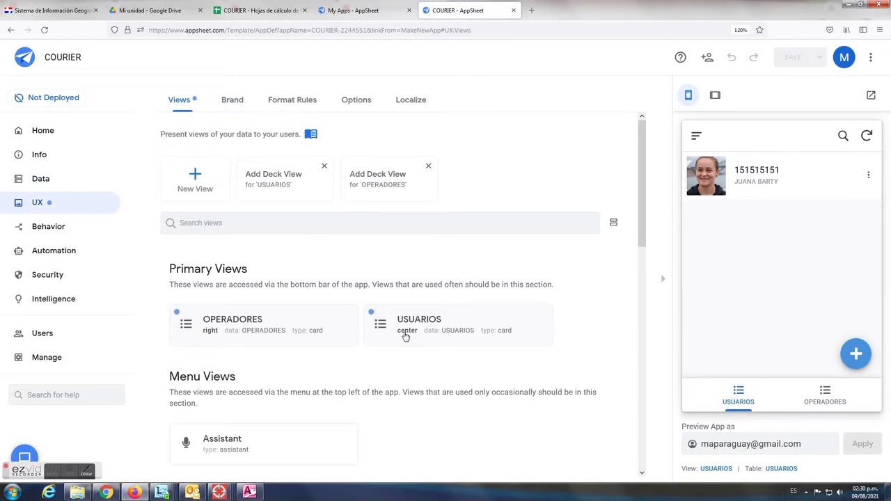
left_click(195, 182)
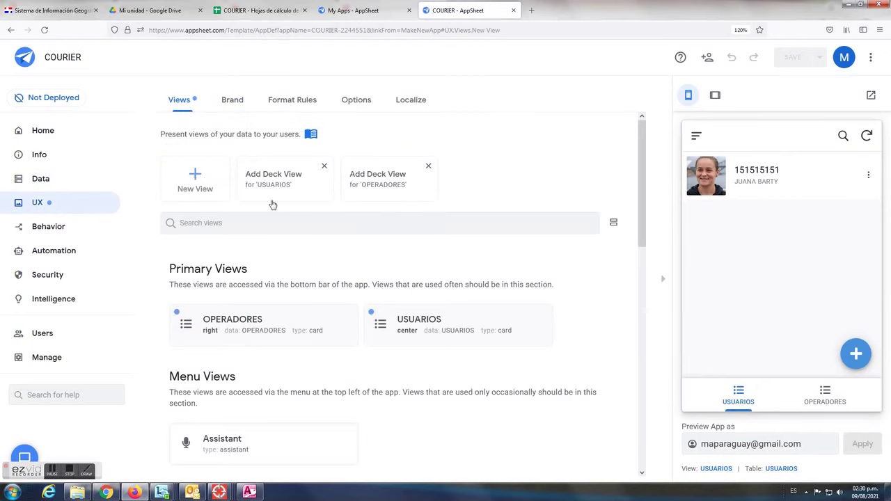
scroll(409, 241, "down", 4)
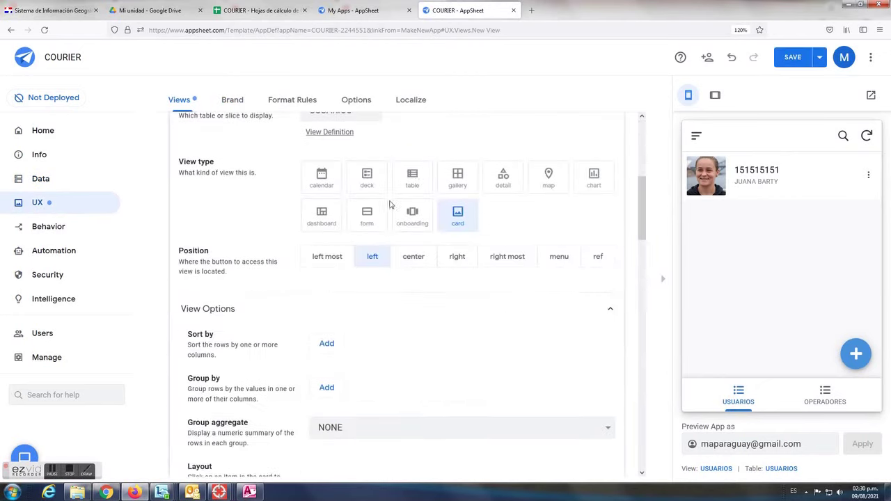
scroll(391, 172, "up", 1)
left_click(391, 172)
left_click_drag(347, 178, 272, 176)
key("BackSpace")
type("prec")
type("PREC")
type("IOS")
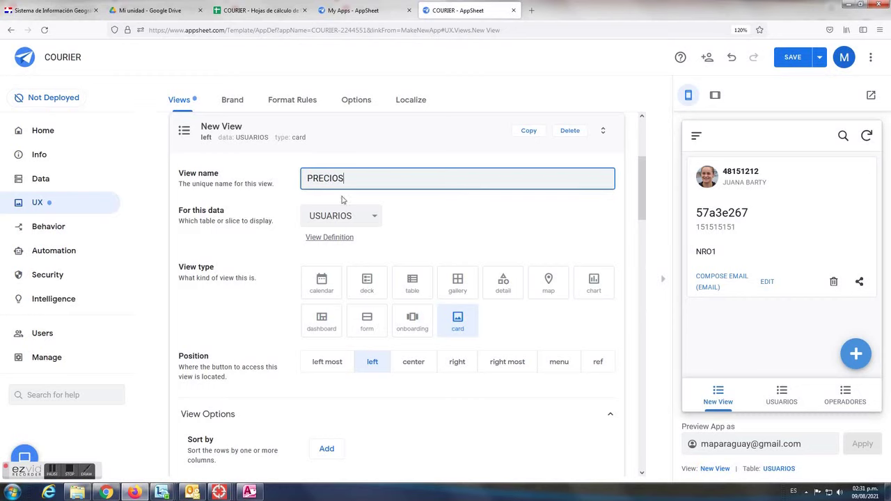
left_click(369, 216)
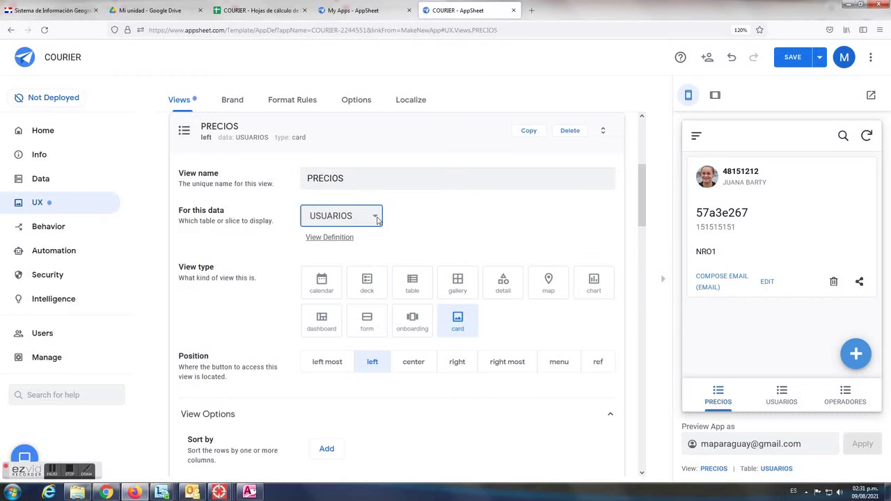
Set the view's data to PRECIOS, type deck, position menu, and check the preview's side menu
left_click(348, 216)
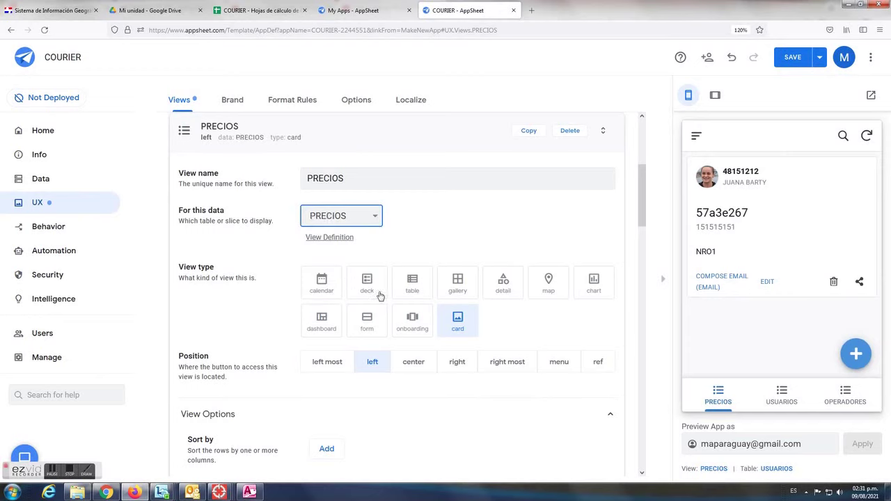
left_click(370, 284)
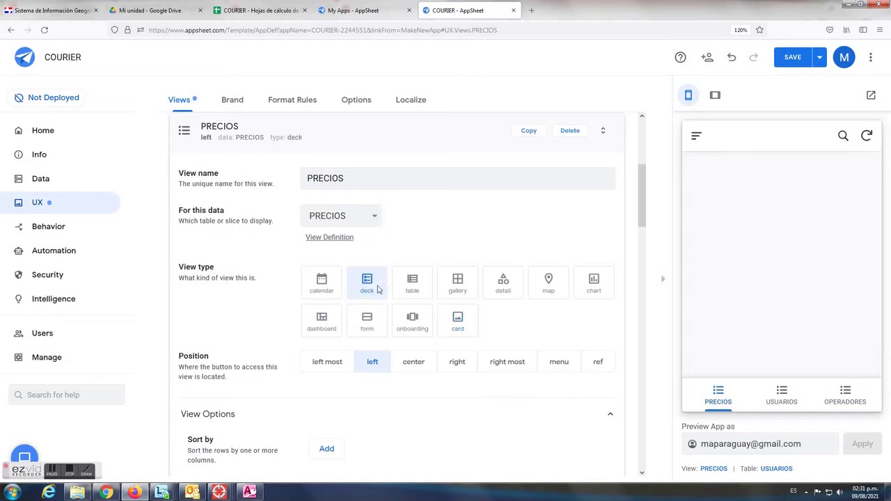
scroll(491, 241, "down", 2)
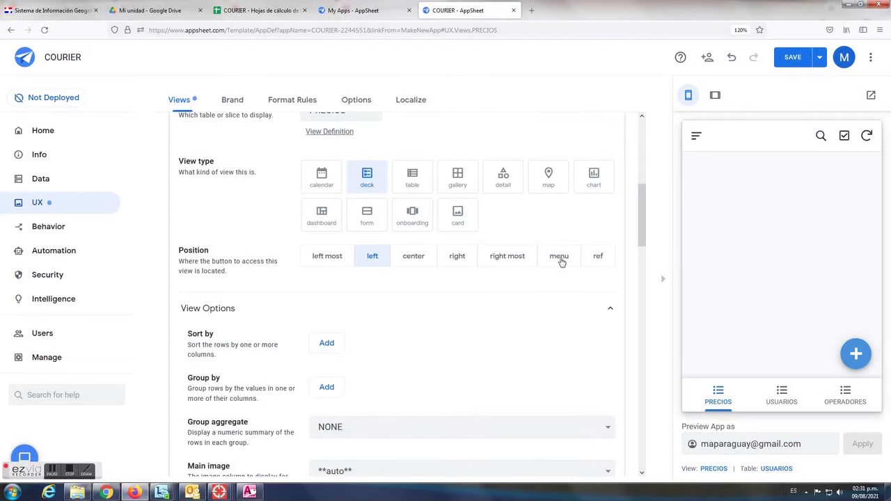
left_click(564, 263)
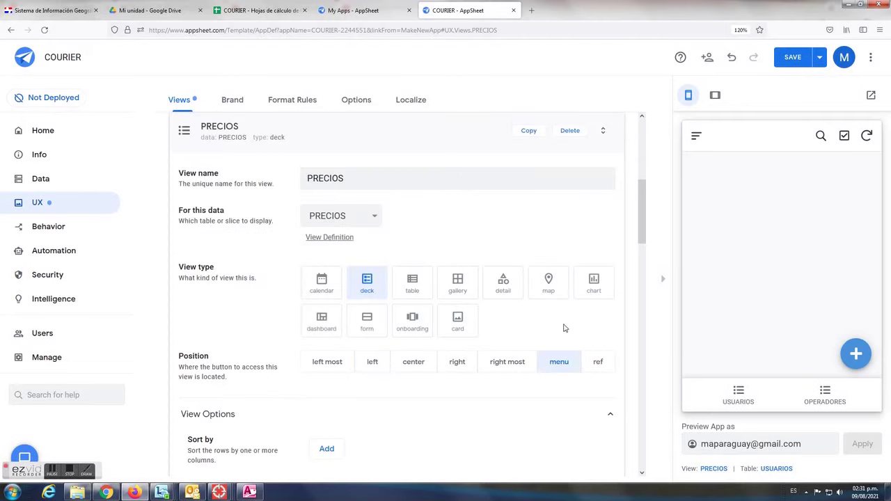
left_click(696, 138)
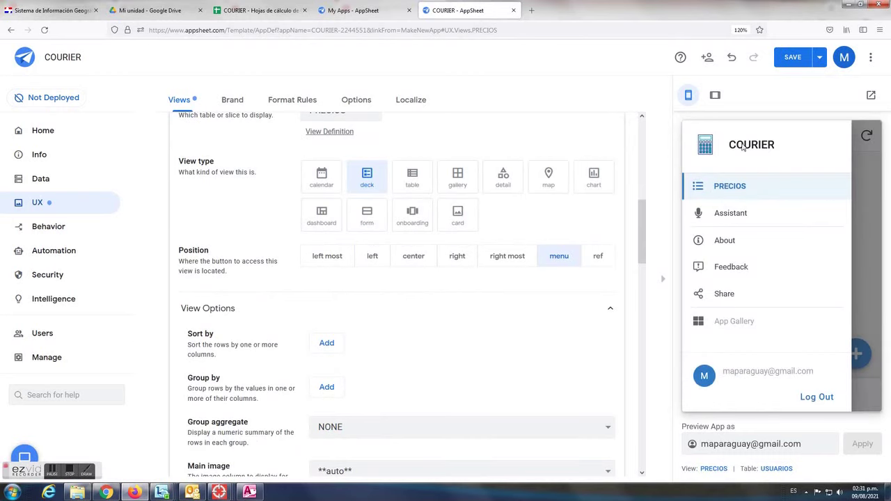
left_click(864, 223)
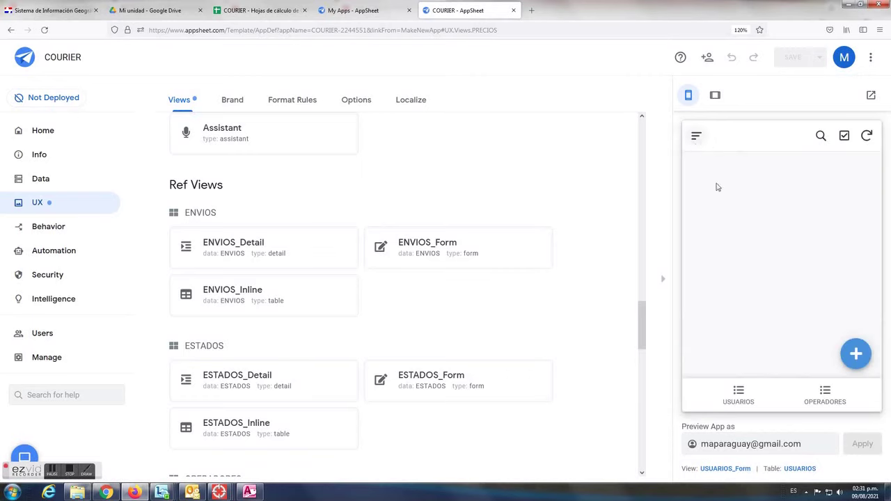
Add a PRECIOS record for USA at 22 dated 09/08/2021
left_click(750, 194)
left_click(855, 357)
left_click(717, 252)
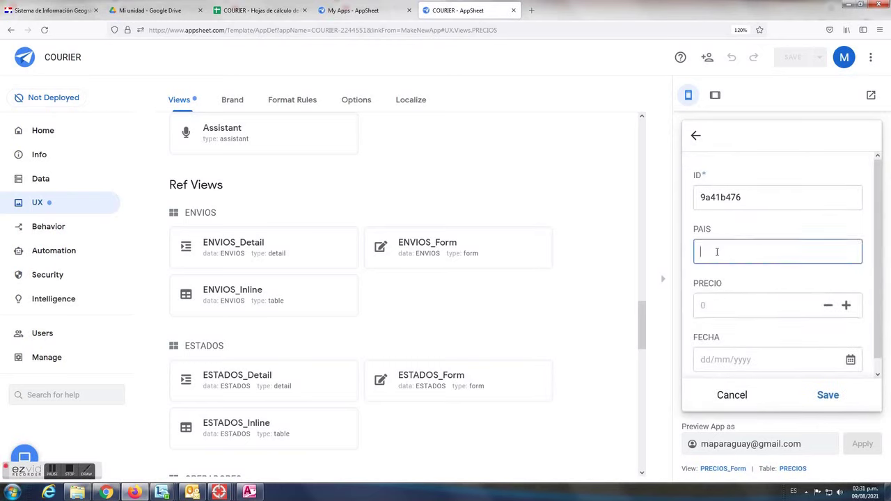
type("USA")
left_click(723, 306)
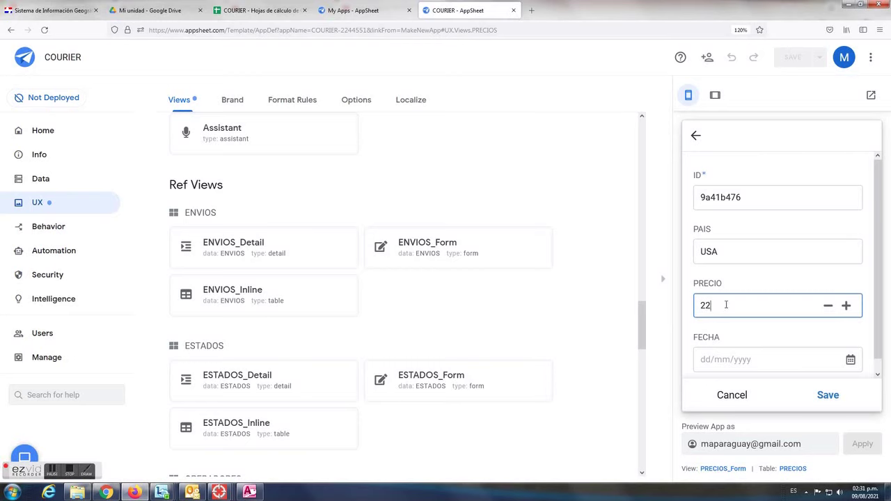
left_click(748, 356)
type("09/08/2021")
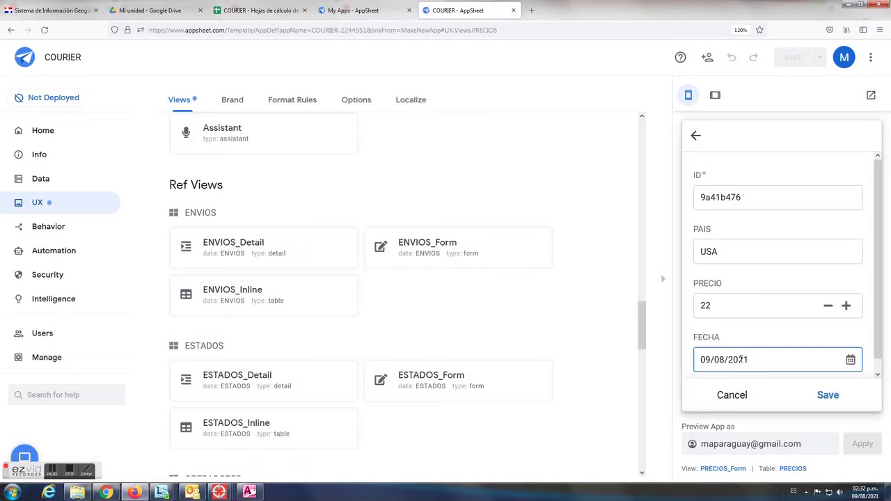
left_click(828, 396)
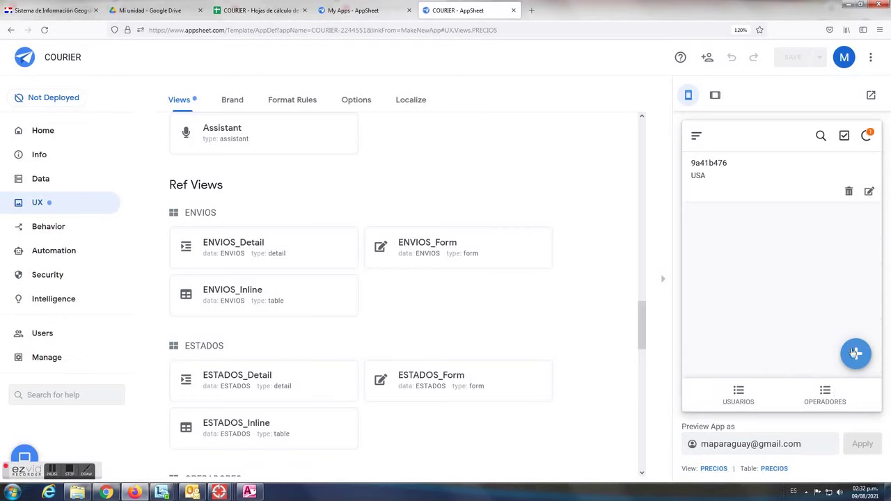
Add a CHINA record at 19 dated 09/08/2021, then return to USUARIOS
left_click(856, 354)
left_click(759, 248)
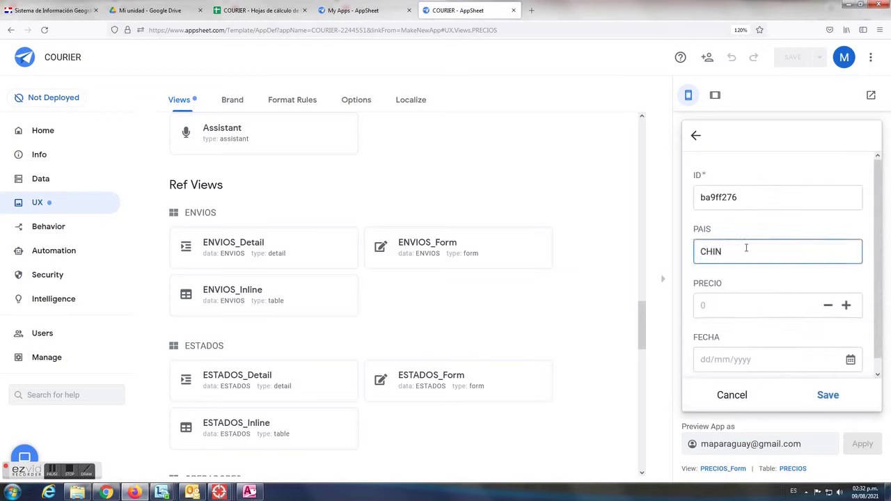
left_click(736, 306)
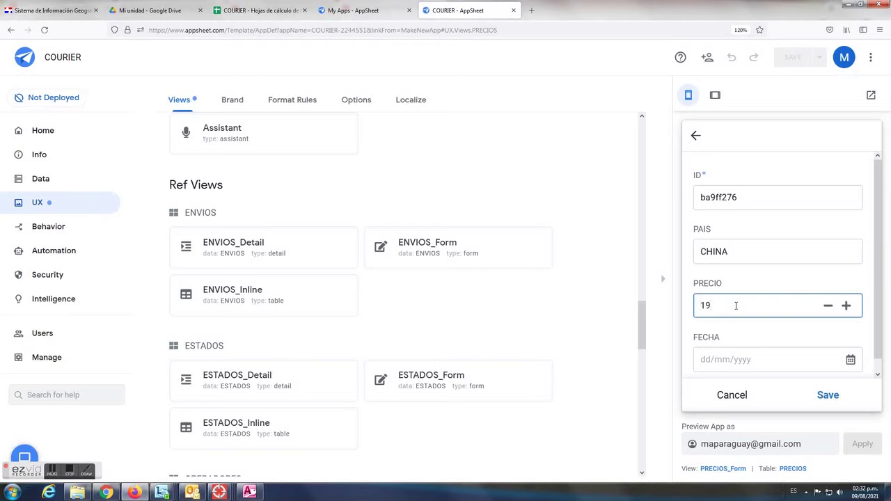
scroll(744, 306, "down", 1)
left_click(735, 348)
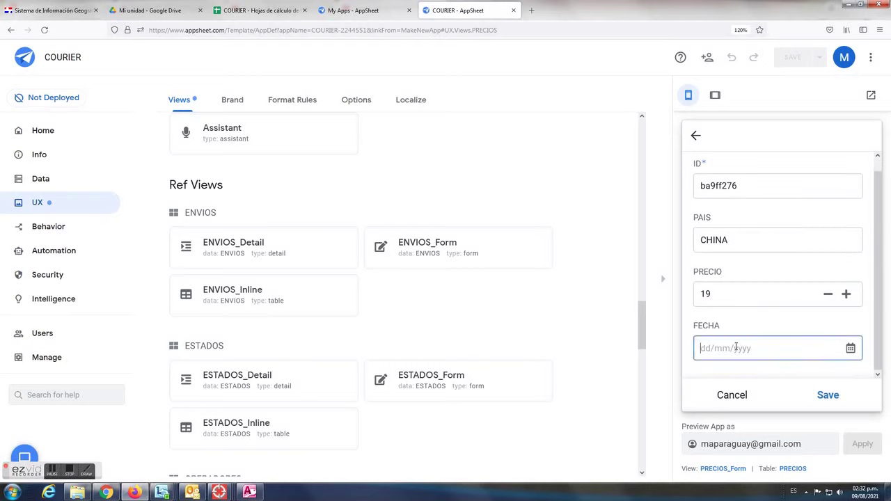
type("09/08/2021")
left_click(828, 395)
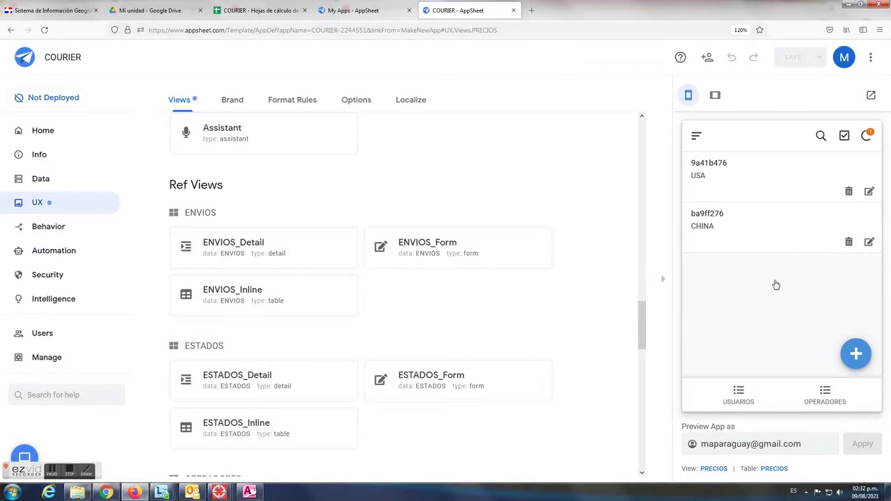
left_click(741, 397)
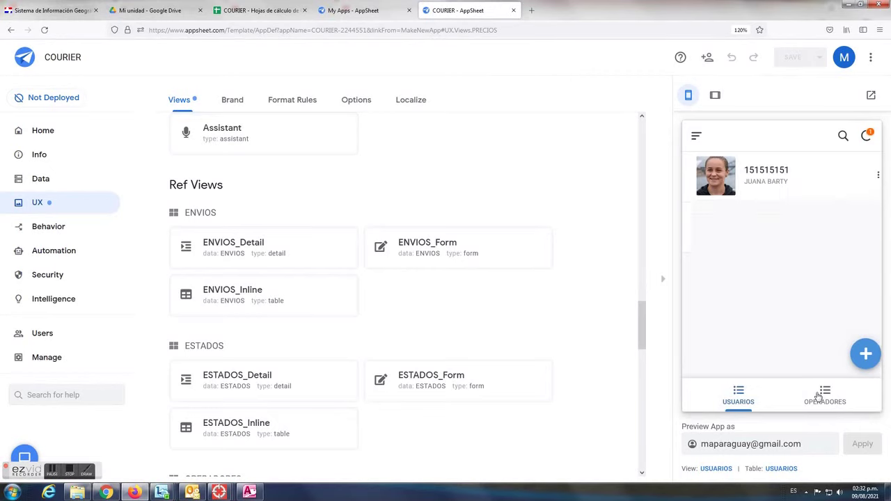
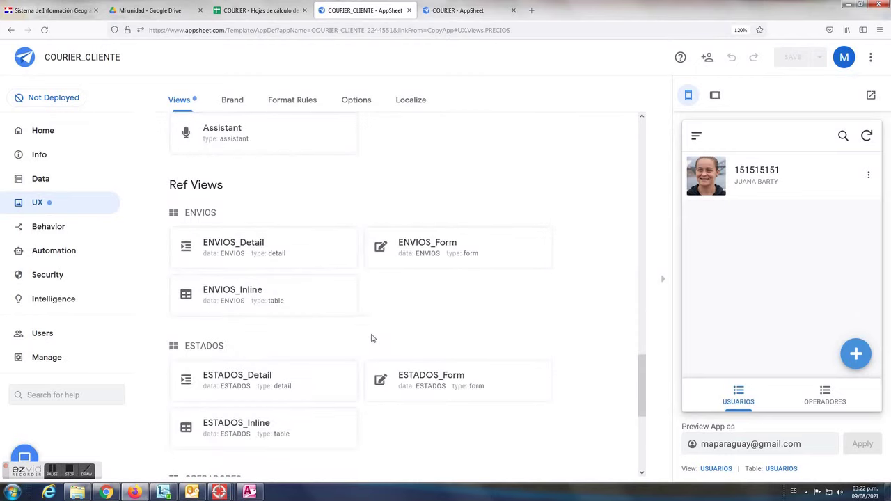
Scroll up from Ref Views to the PRECIOS view card showing its name, data and type
scroll(349, 231, "up", 5)
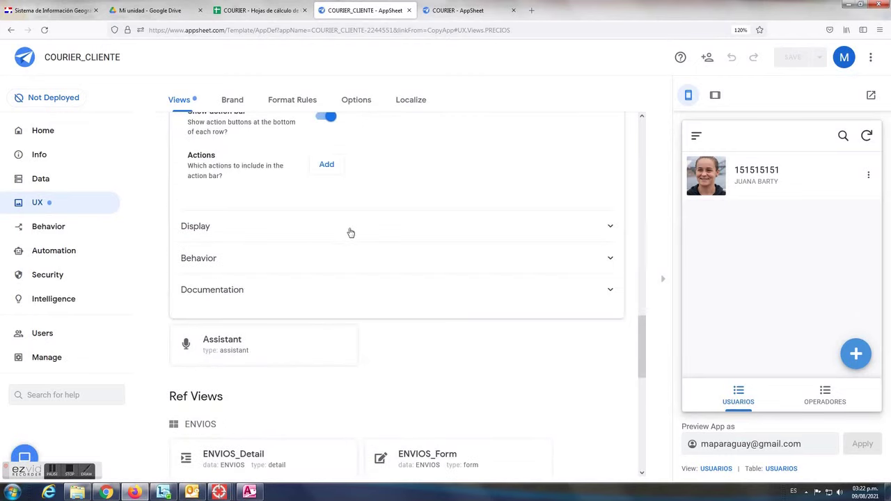
scroll(419, 231, "up", 3)
scroll(416, 228, "up", 6)
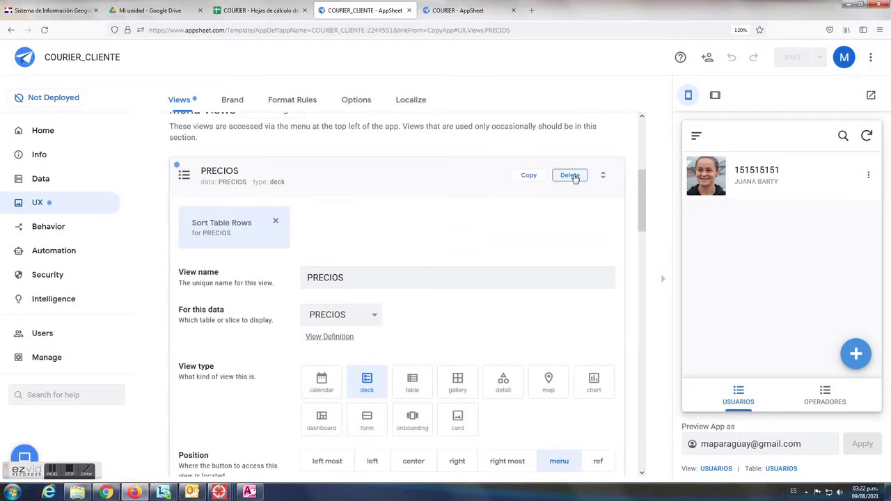
Delete the PRECIOS view and check the preview's menu and OPERADORES list
left_click(571, 175)
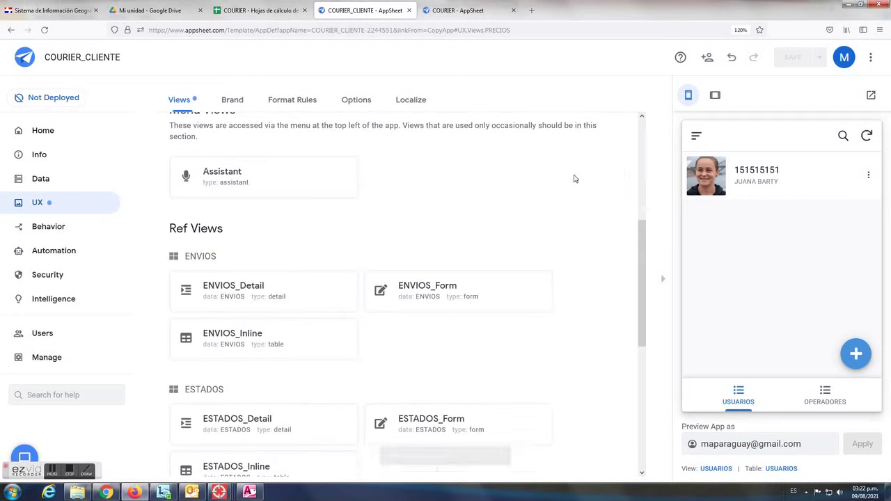
left_click(696, 136)
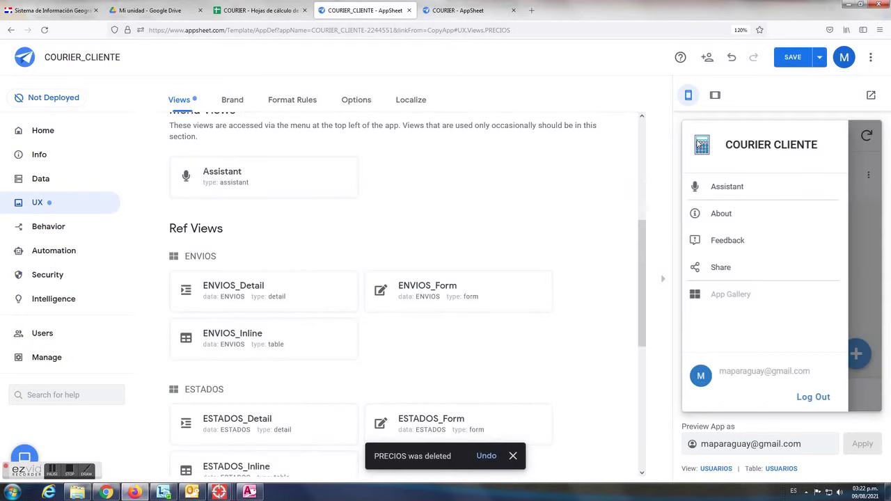
left_click(861, 225)
left_click(825, 397)
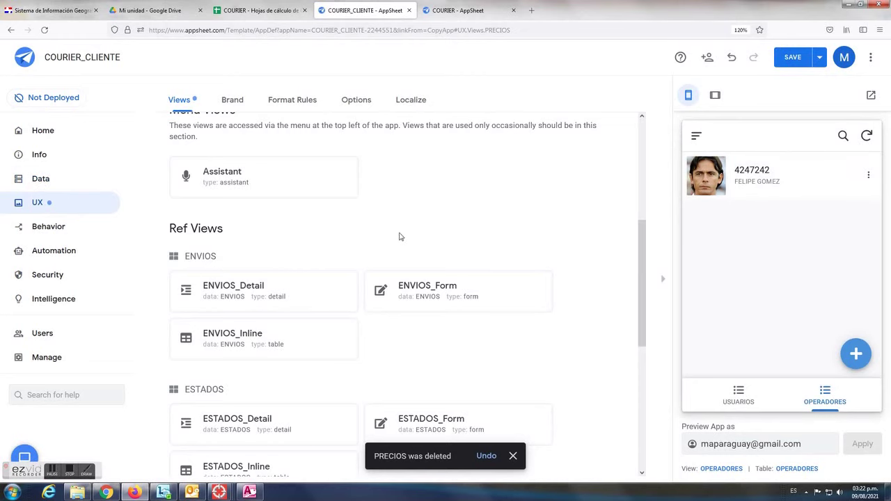
Delete the OPERADORES view and bring up the USUARIOS view settings
scroll(411, 240, "up", 3)
left_click(281, 270)
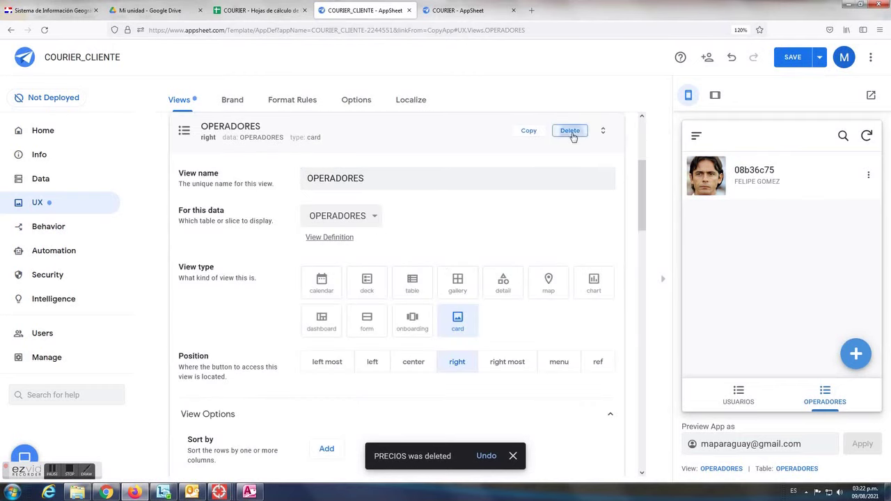
left_click(570, 132)
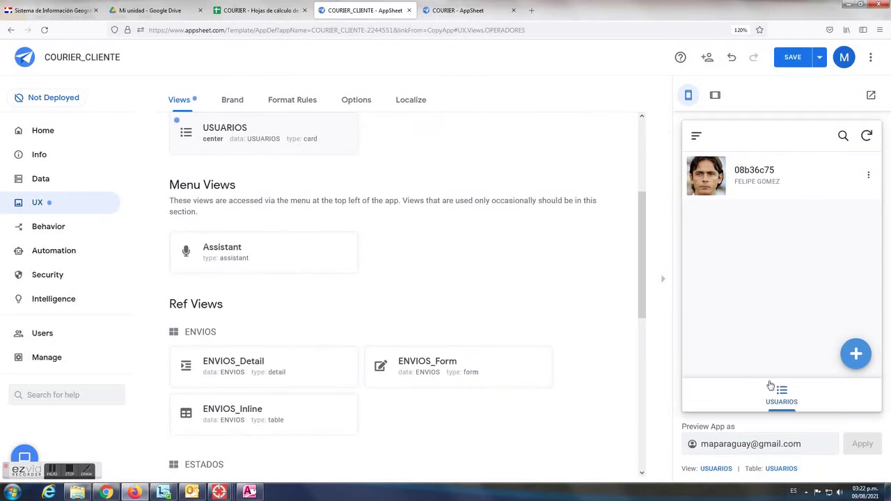
left_click(783, 396)
scroll(285, 203, "up", 3)
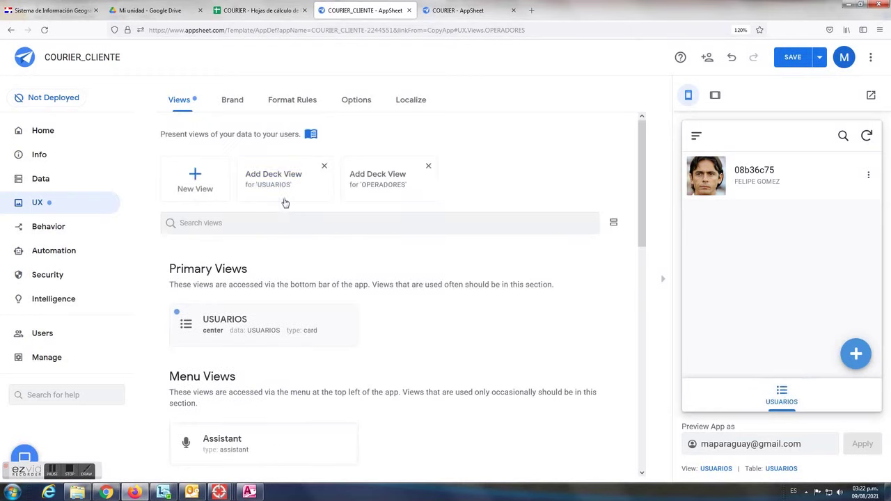
left_click(244, 324)
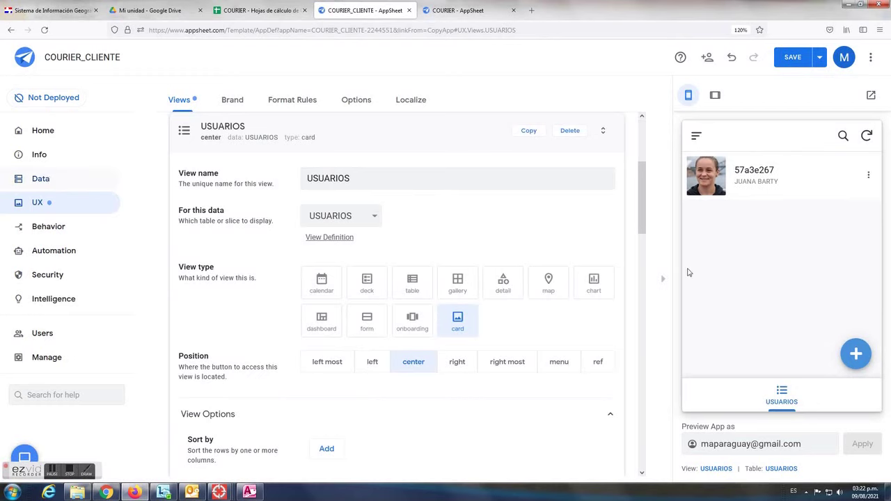
Save the app, check the user's record in the preview, and go to Data slices
left_click(791, 59)
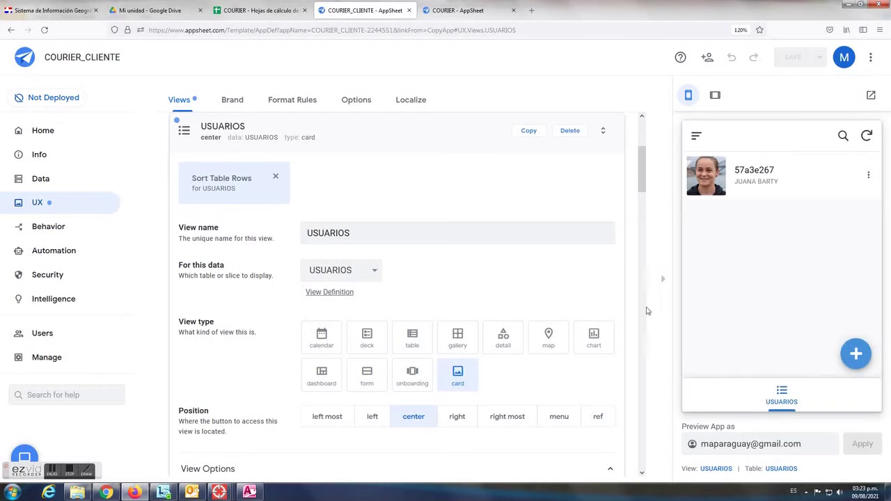
left_click(781, 194)
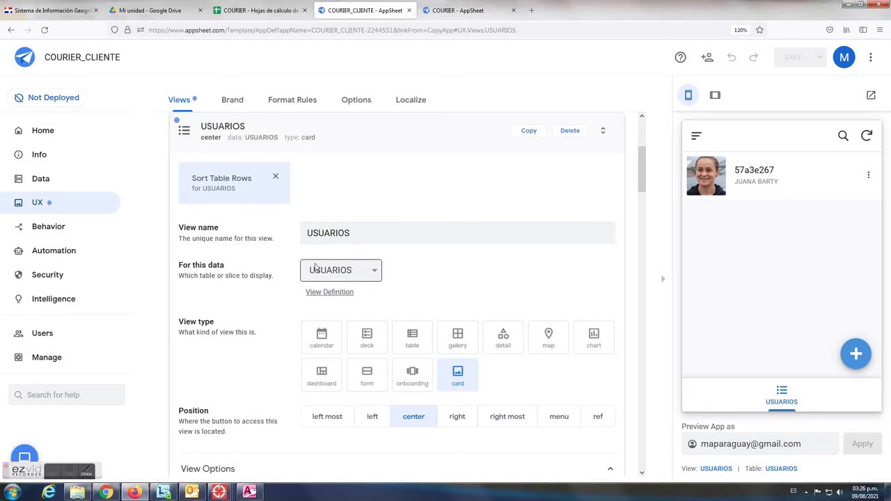
left_click(39, 181)
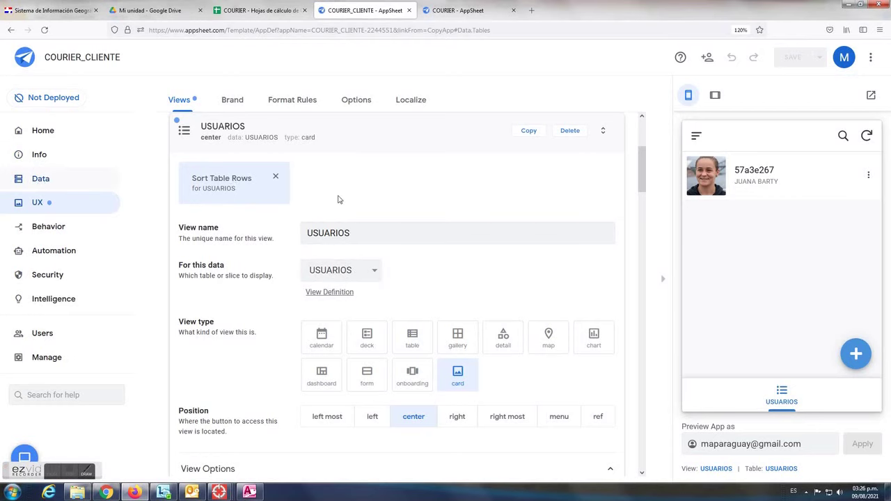
left_click(284, 105)
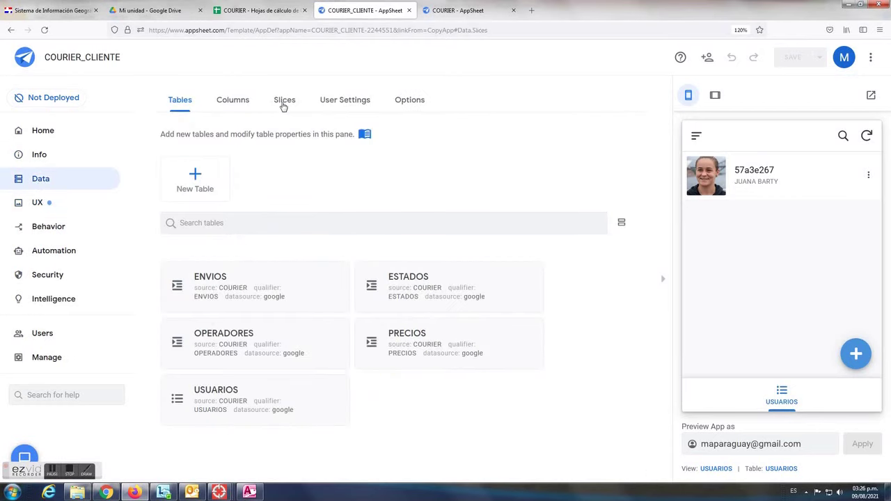
Create a new slice named USUARIOS_FILTRADOS based on the USUARIOS table
left_click(196, 181)
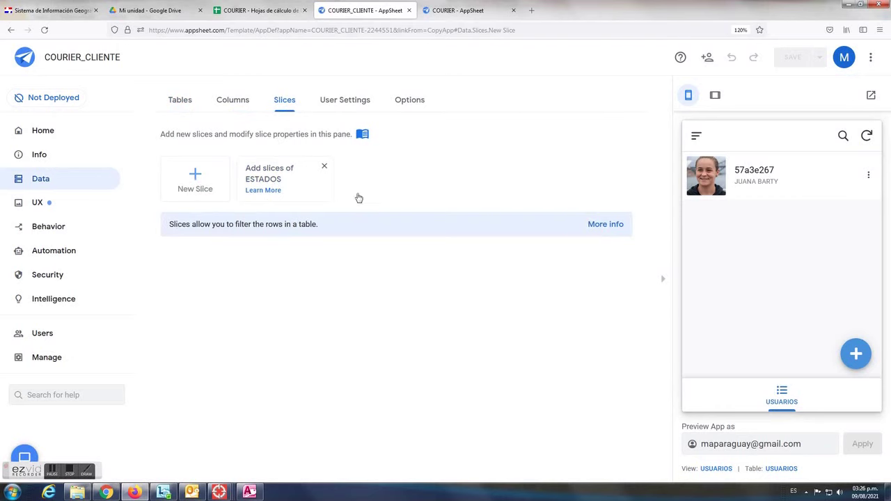
left_click_drag(340, 179, 223, 180)
type("USUA")
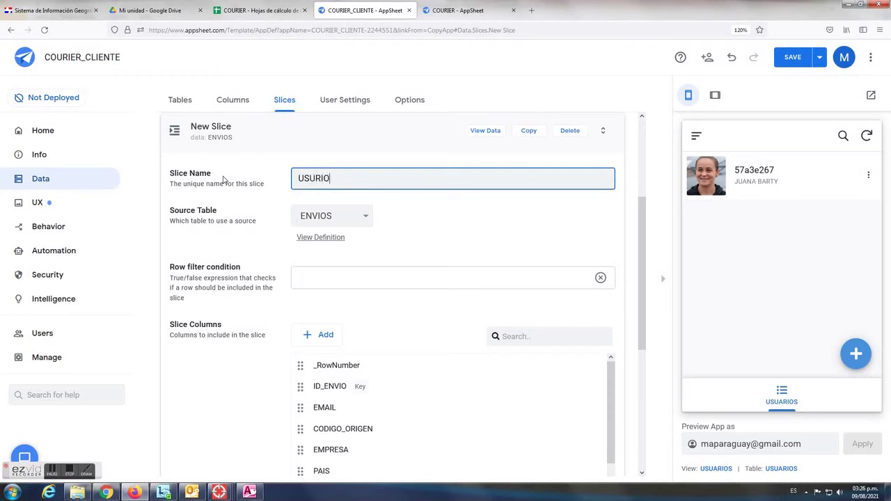
type("R")
key("BackSpace")
type("ARIOS_FILTRADOS")
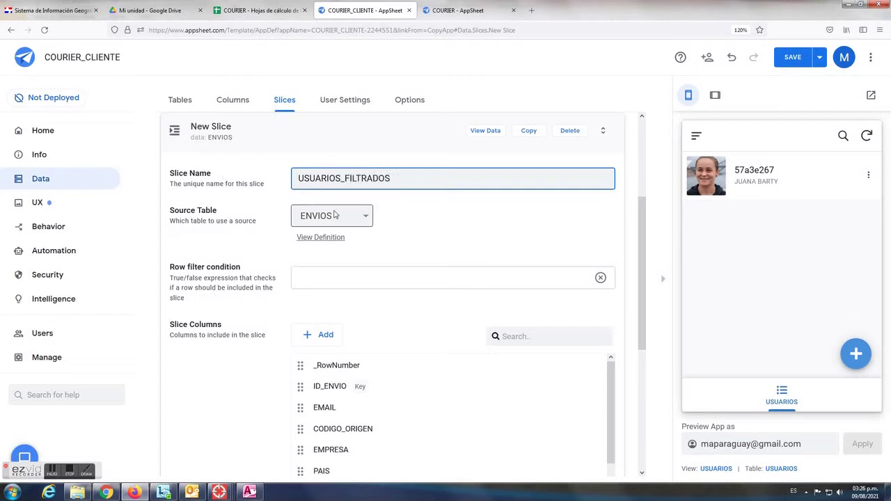
left_click(361, 217)
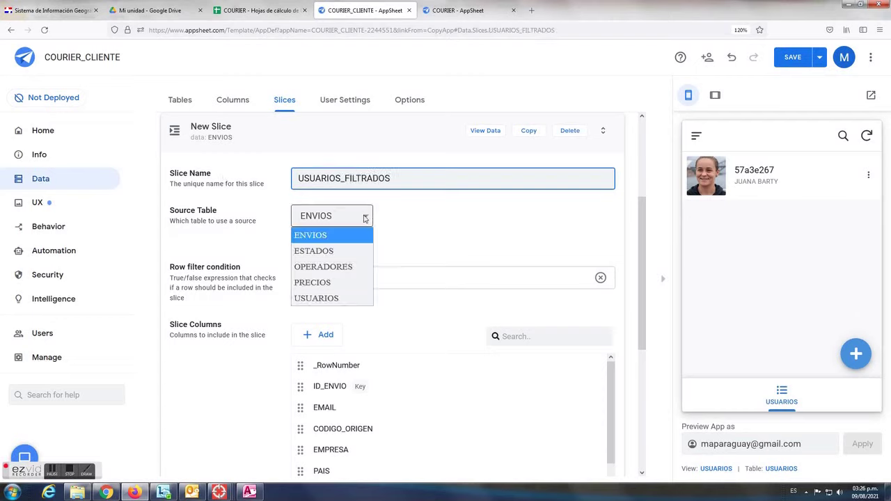
left_click(325, 298)
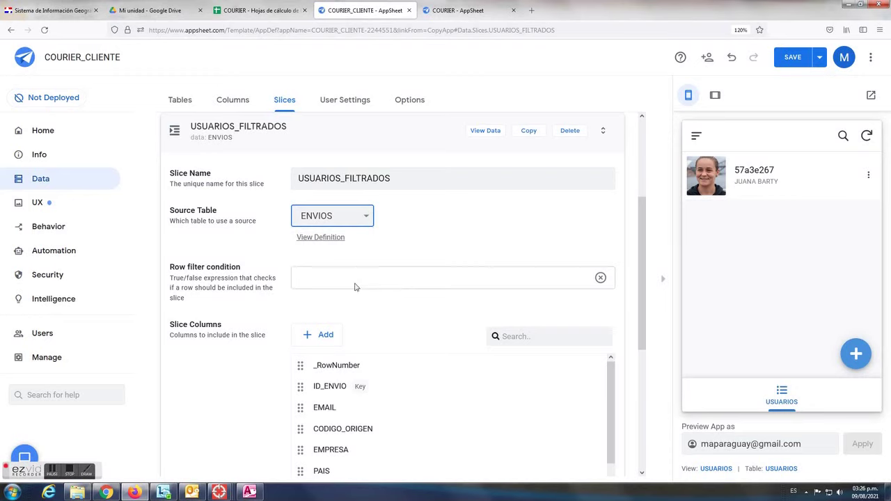
Filter the slice to [EMAIL] = USEREMAIL() and set its update mode to Read-Only
left_click(600, 282)
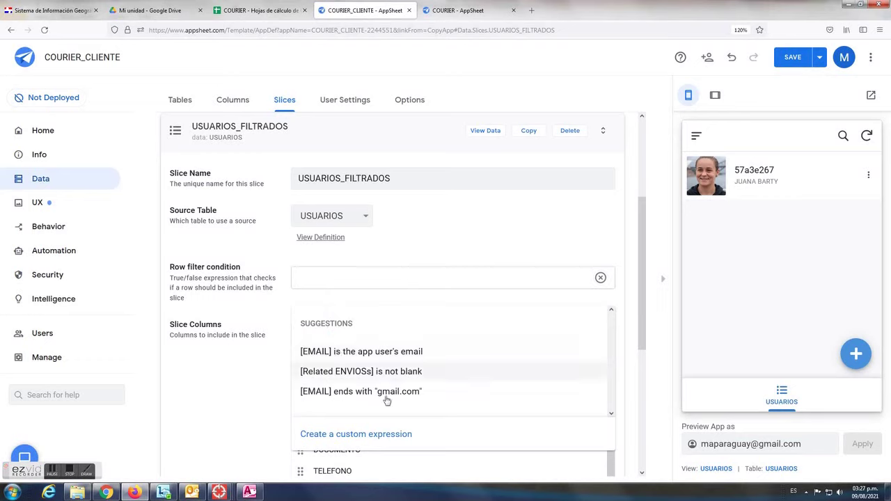
left_click(362, 355)
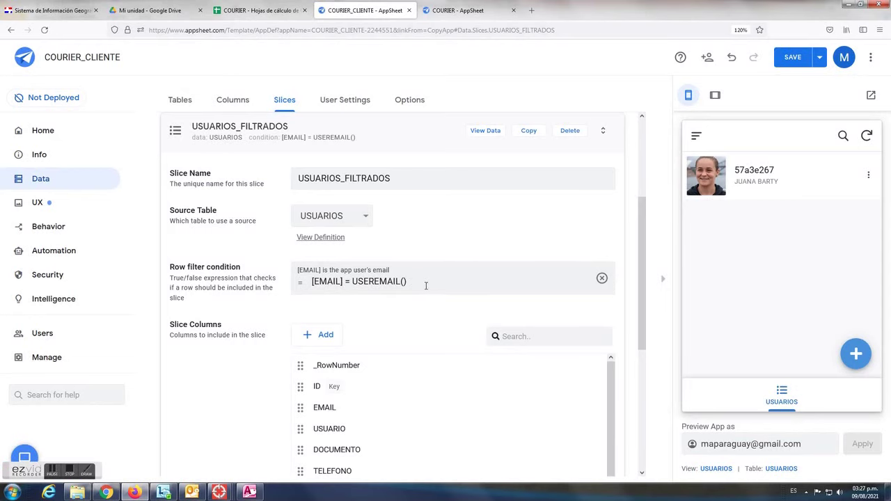
scroll(517, 259, "down", 3)
scroll(501, 282, "down", 1)
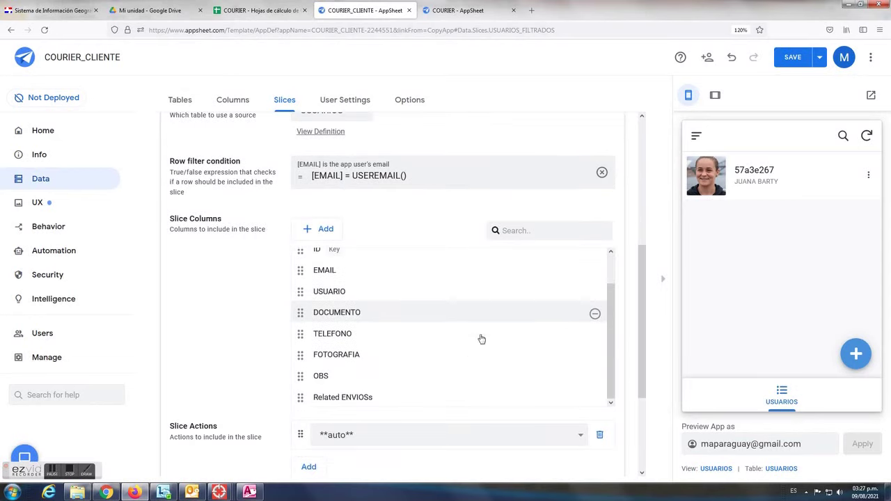
scroll(488, 339, "down", 2)
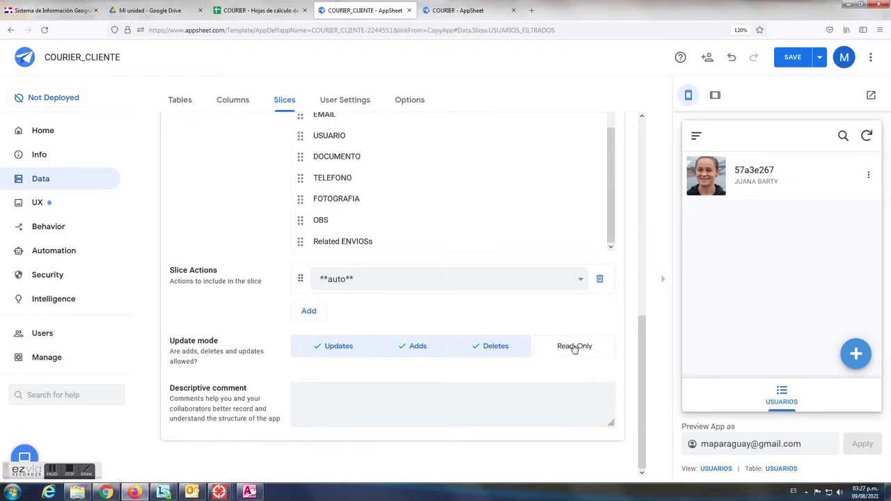
left_click(575, 348)
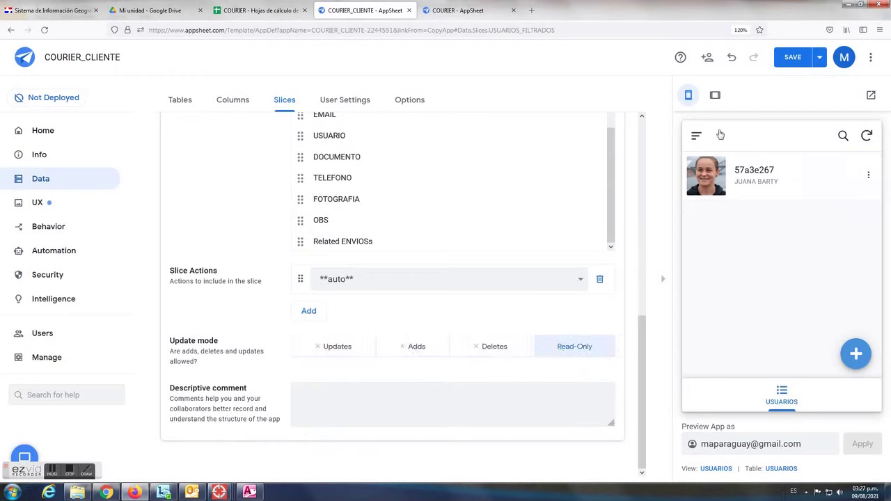
Save the app, check the user's record in the preview, and return to UX views
left_click(792, 59)
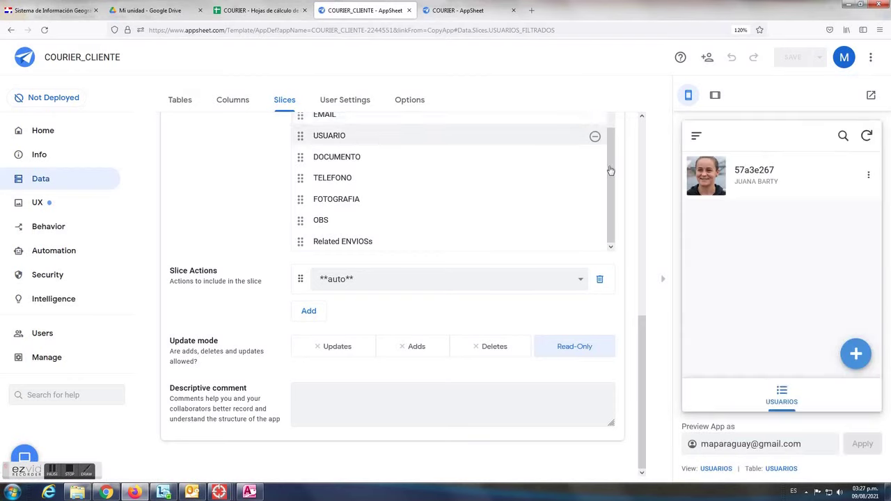
left_click(774, 186)
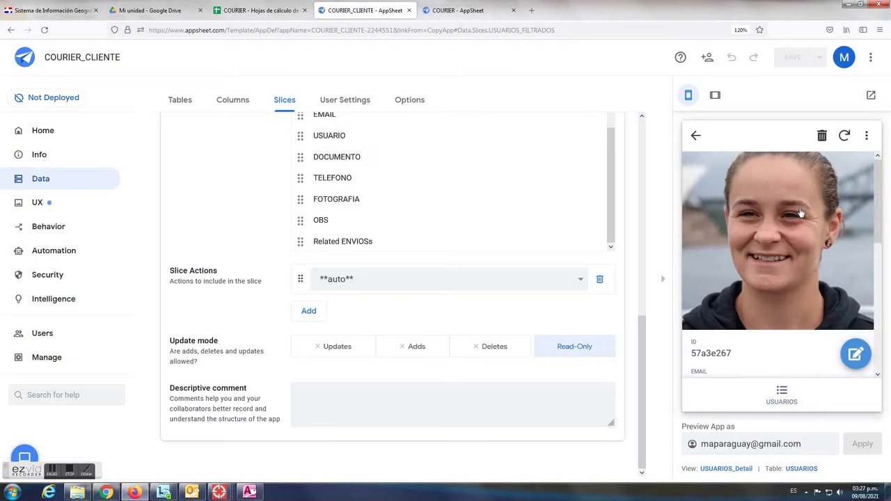
left_click(38, 203)
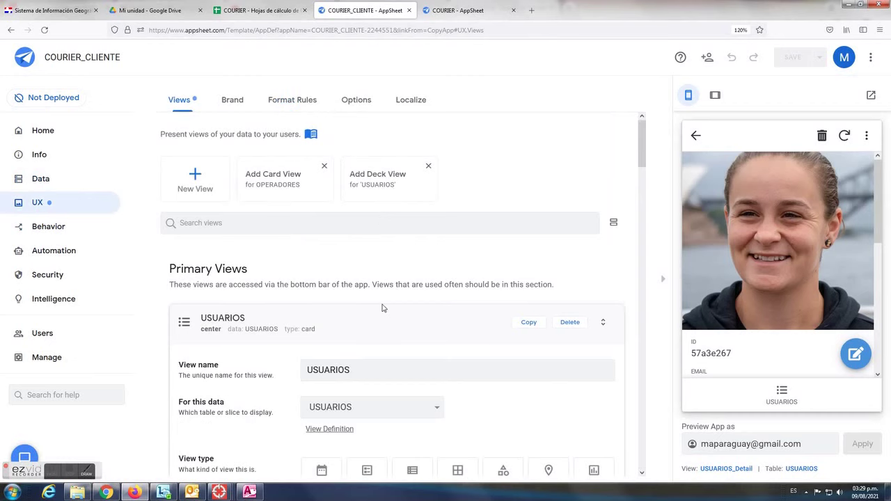
Point the USUARIOS view at the USUARIOS_FILTRADOS slice, save, and switch to the COURIER spreadsheet
scroll(383, 313, "down", 3)
left_click(426, 302)
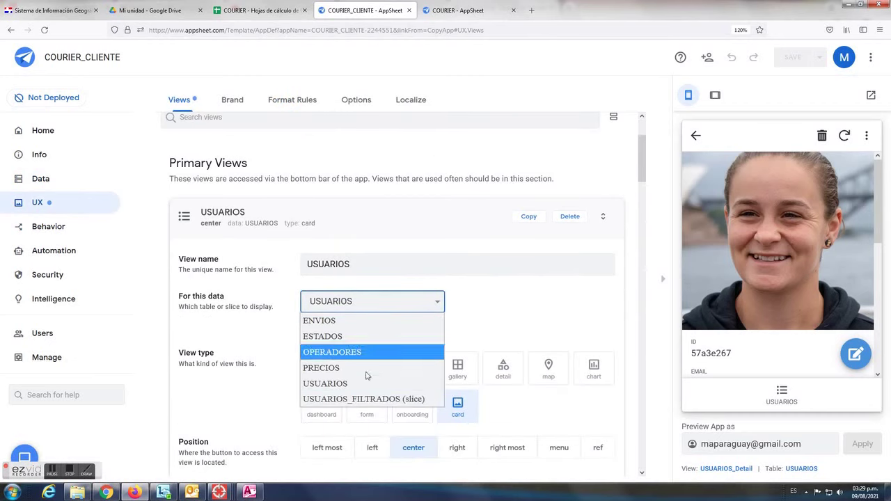
left_click(363, 399)
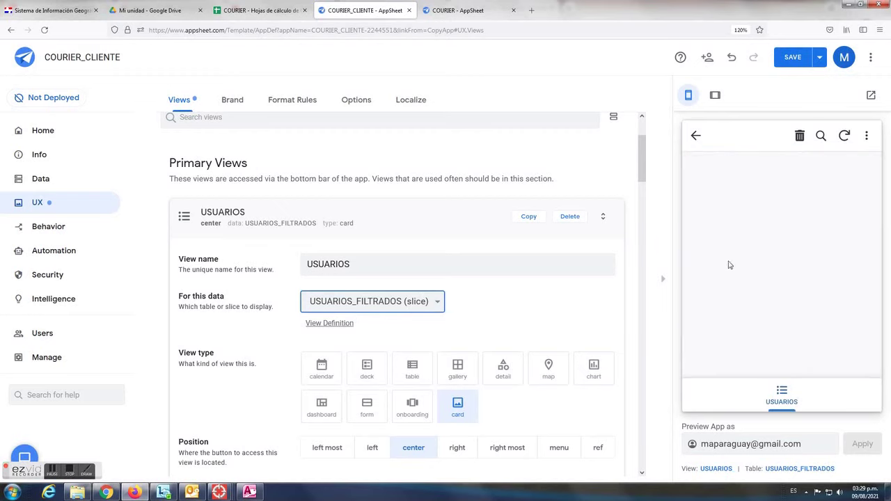
left_click(789, 60)
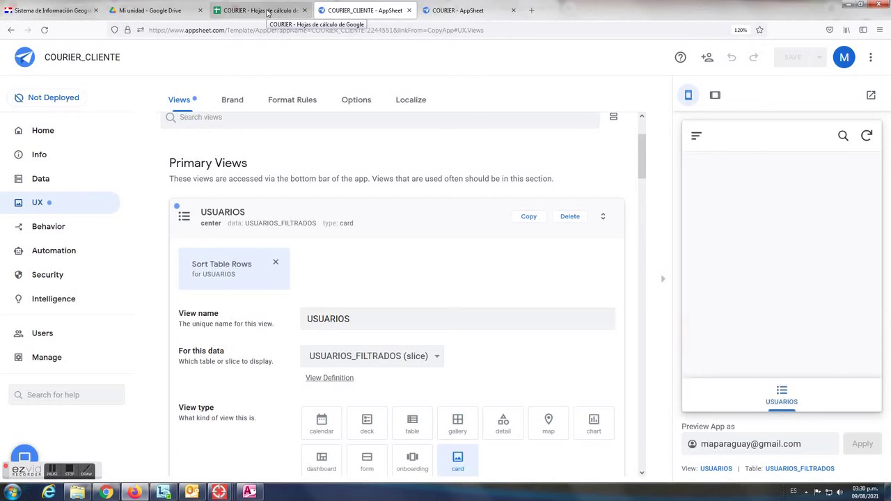
left_click(268, 11)
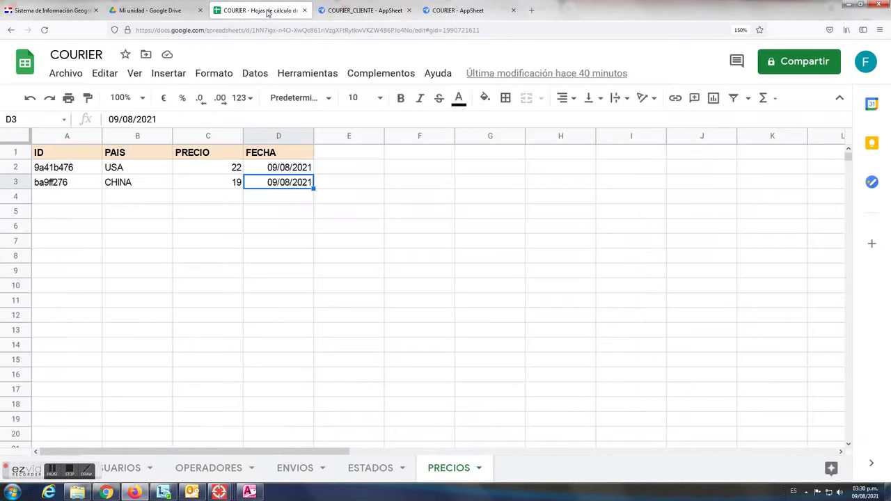
On the USUARIOS sheet, check the first user's email in cell B2
left_click(118, 462)
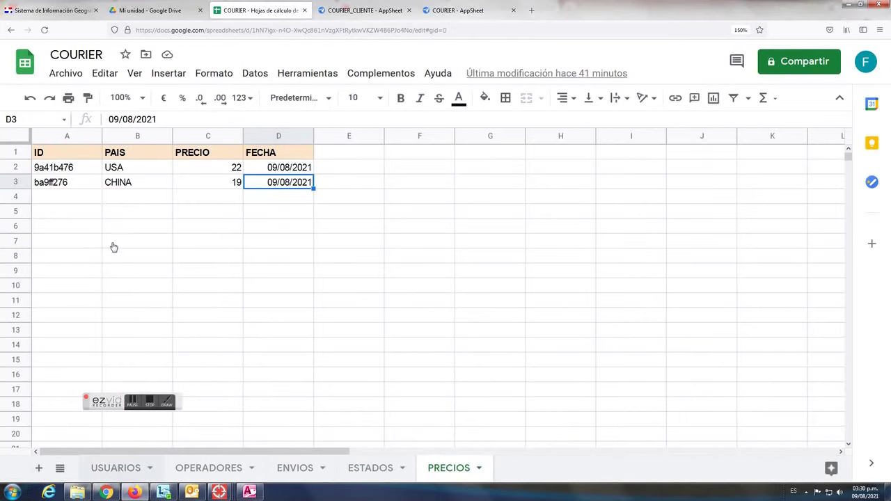
left_click(129, 171)
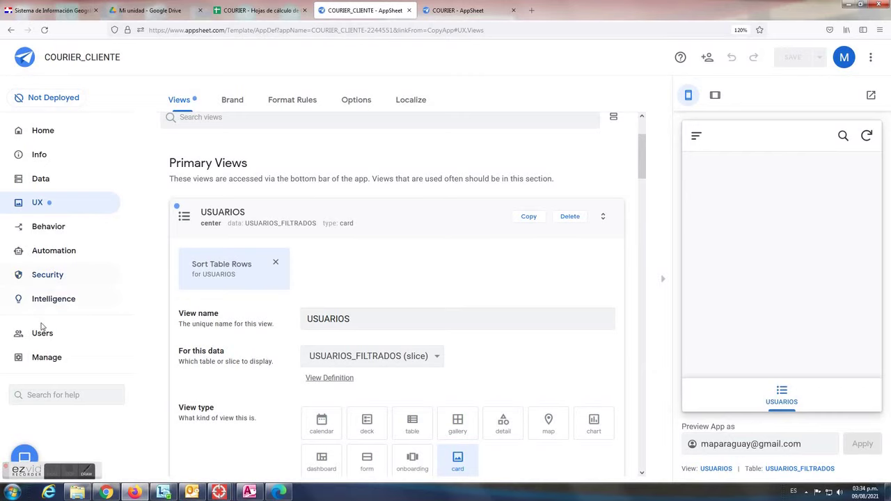
Share the app with the user's e-mail address, pass reCAPTCHA, and send the invite
left_click(49, 334)
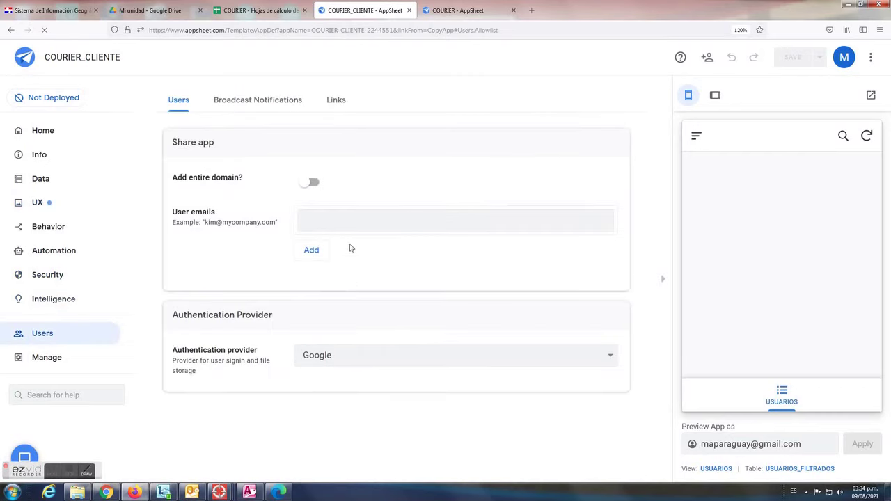
left_click(330, 220)
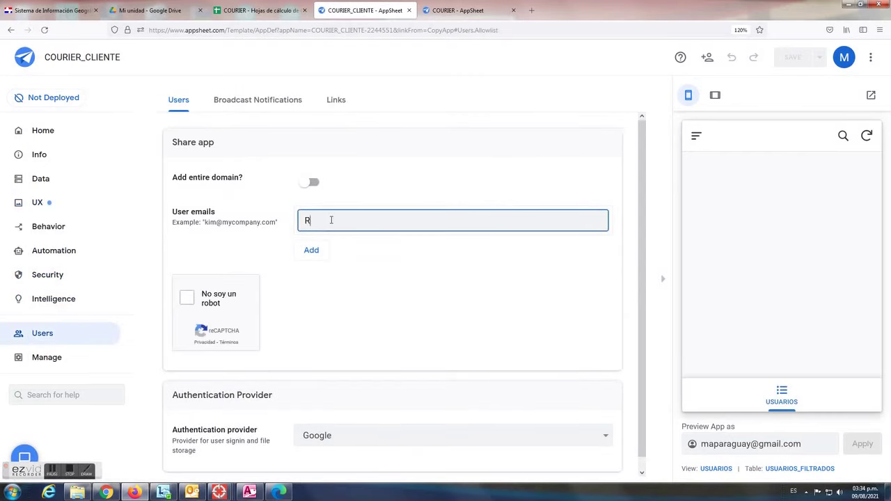
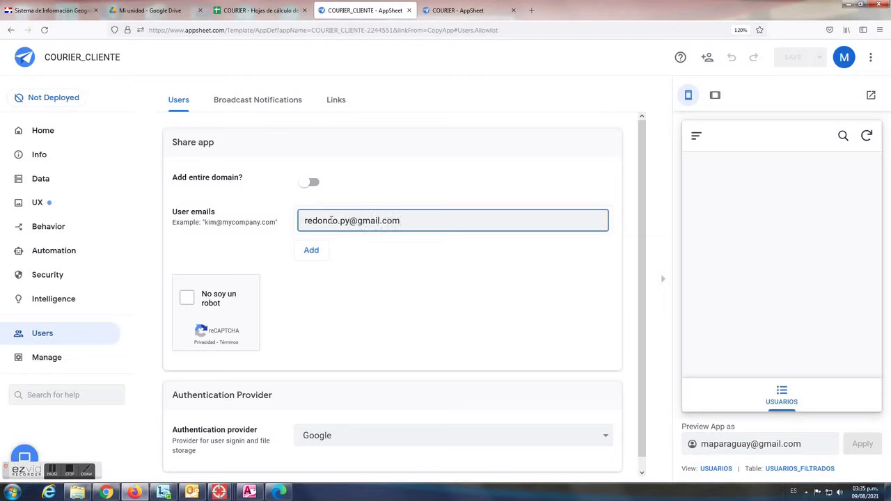
left_click(188, 298)
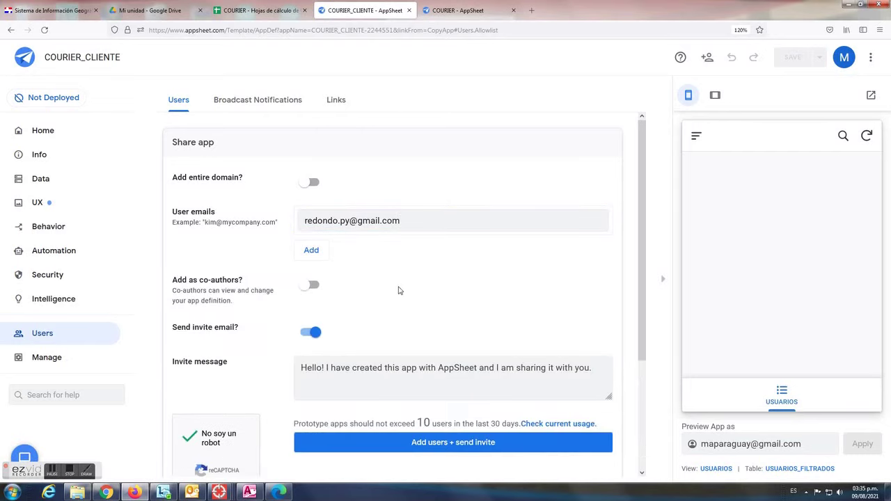
scroll(418, 327, "down", 3)
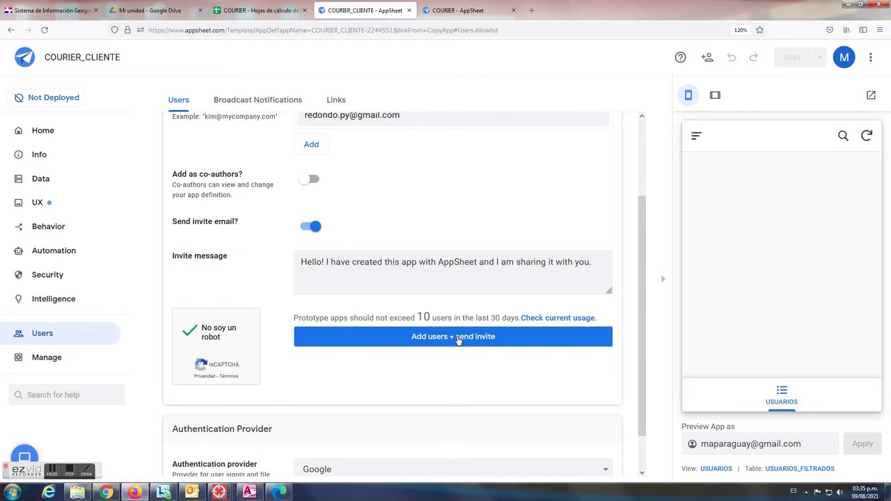
left_click(459, 340)
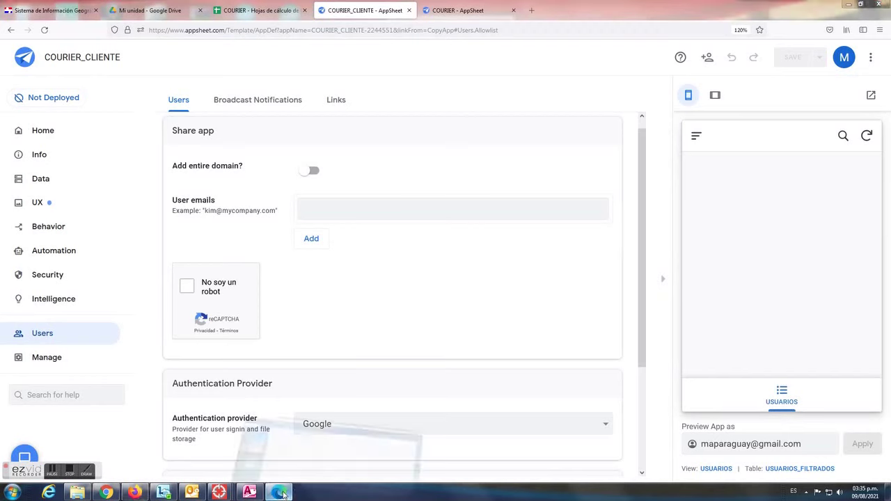
left_click(278, 493)
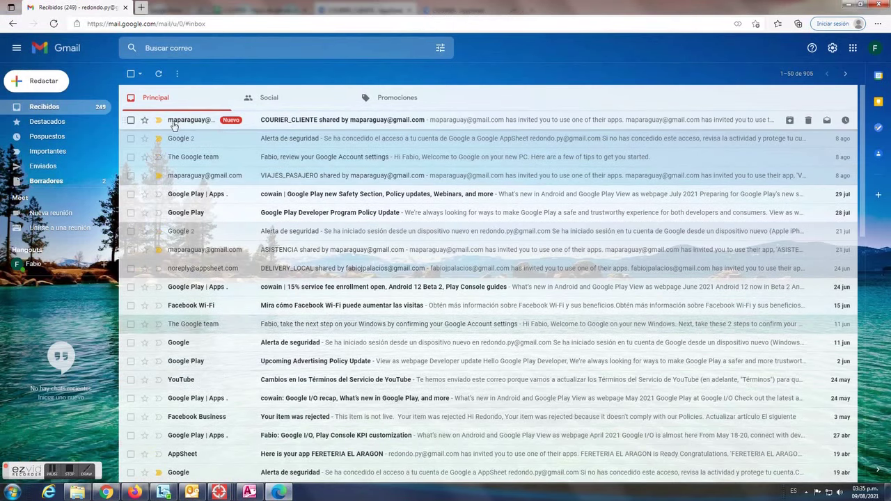
Open the COURIER_CLIENTE invitation e-mail and launch the app in the browser
left_click(197, 123)
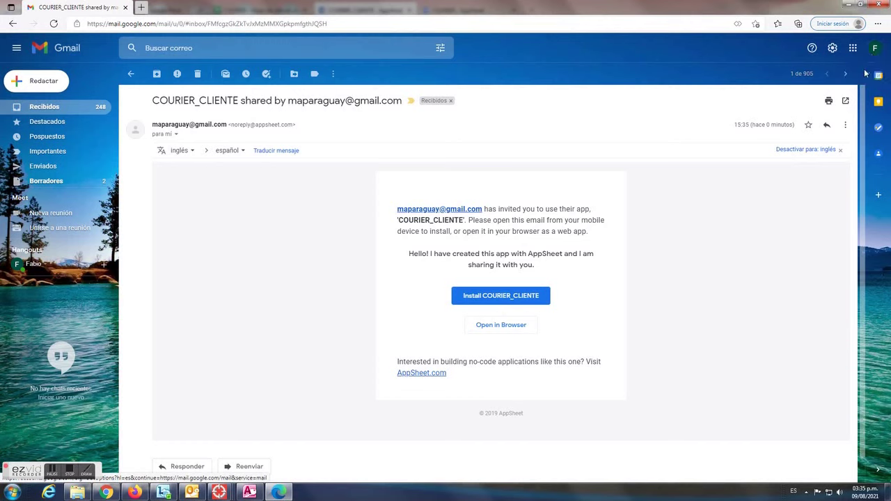
left_click(502, 334)
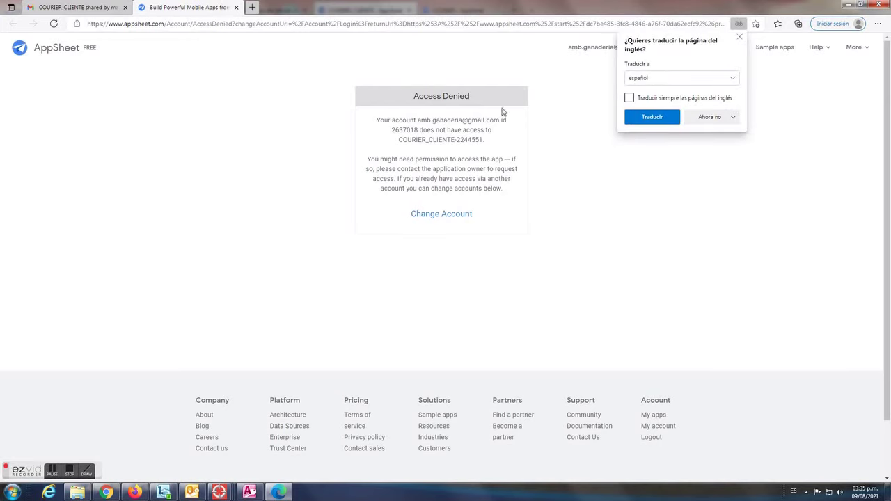
Dismiss the translate offer and sign in with Google using the invited account
left_click(740, 38)
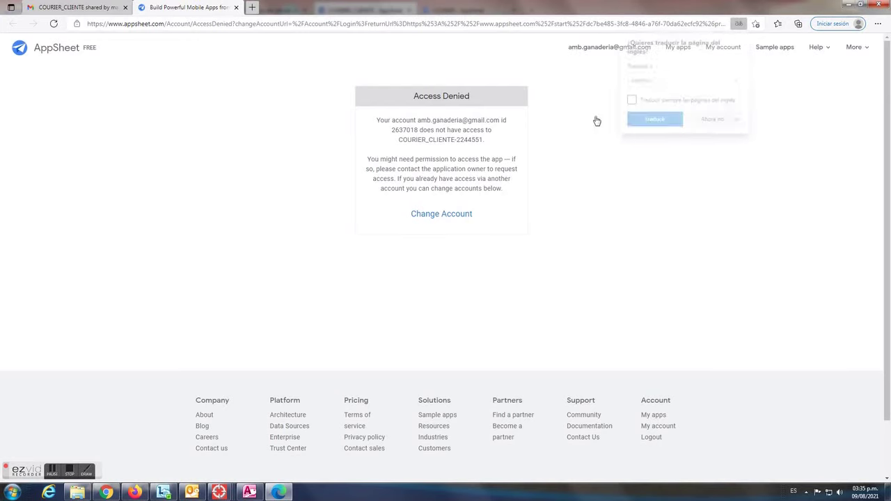
left_click(462, 216)
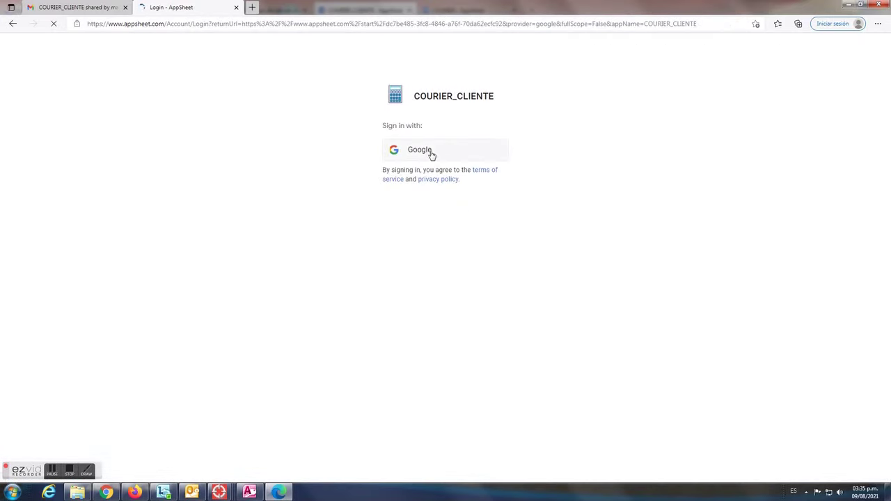
left_click(435, 150)
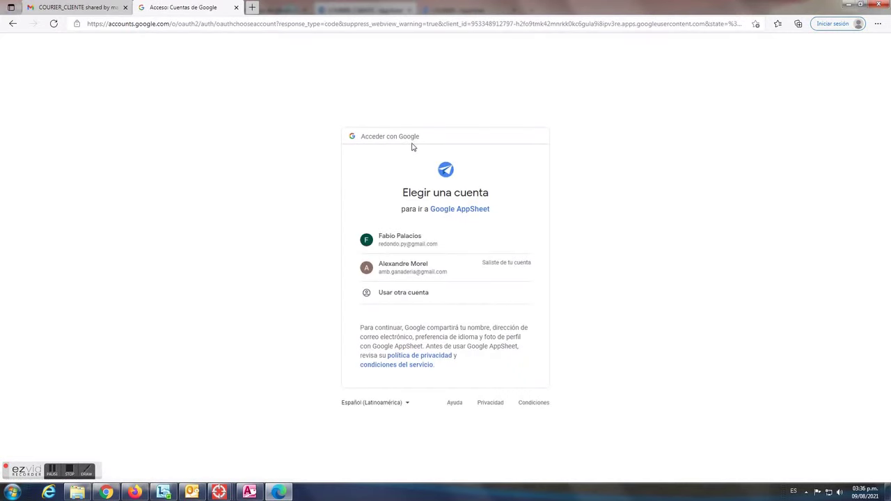
left_click(416, 240)
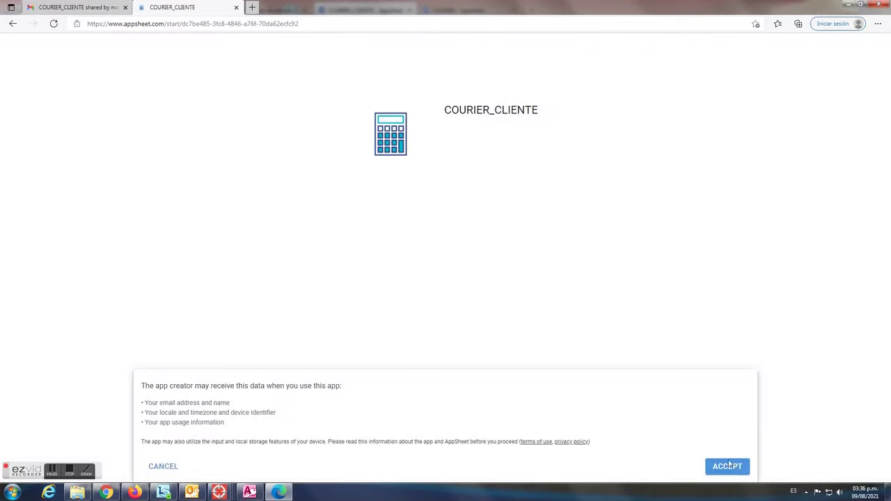
Accept access, open the user's record and related shipment f1caac69, then return to USUARIOS
left_click(729, 465)
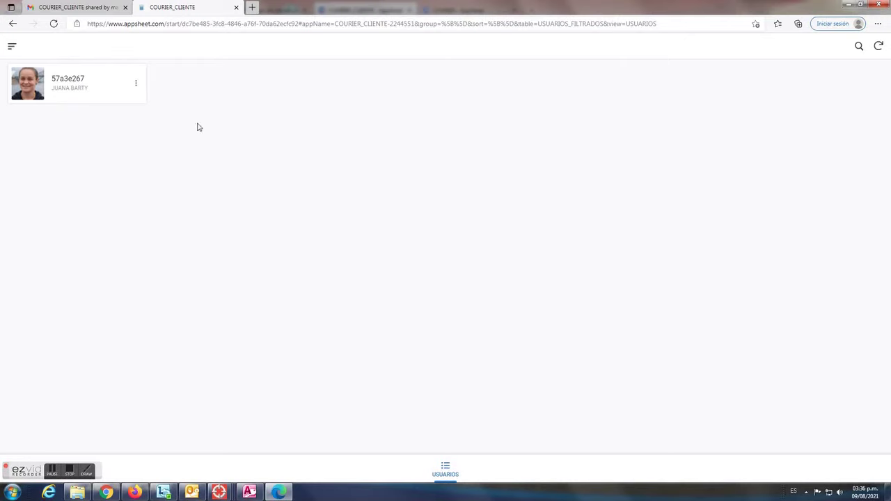
left_click(101, 86)
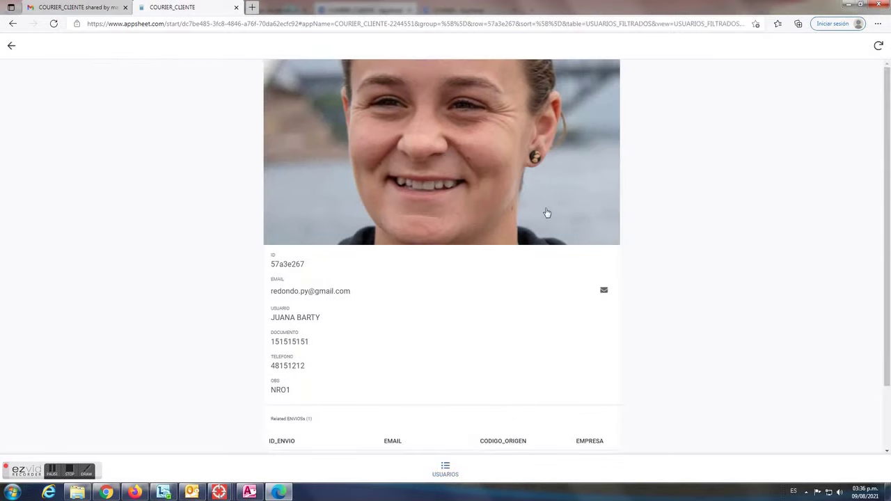
scroll(543, 220, "down", 2)
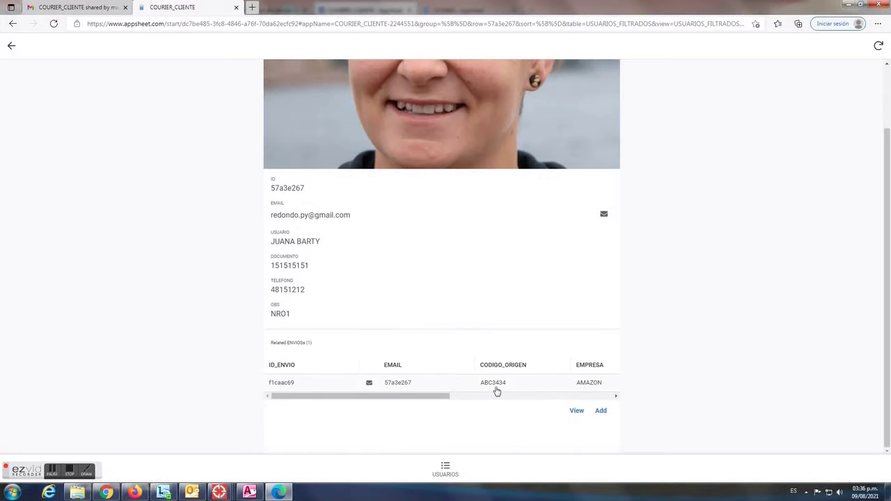
left_click(454, 384)
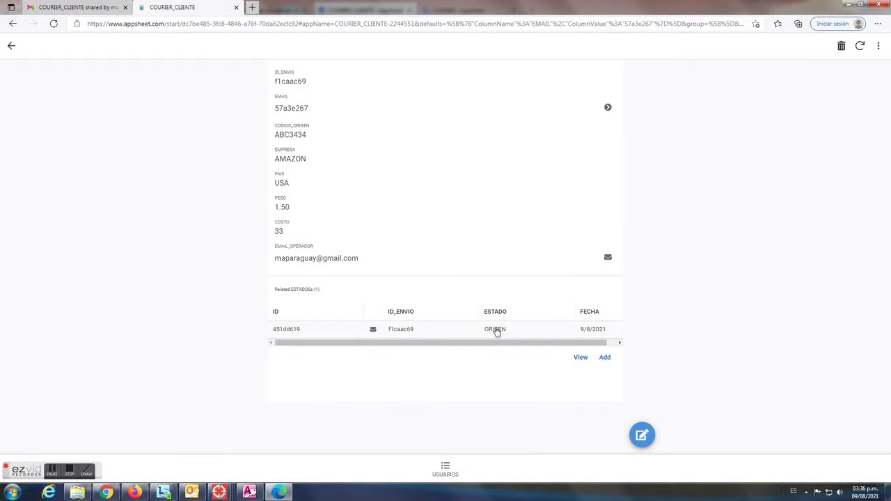
left_click(447, 471)
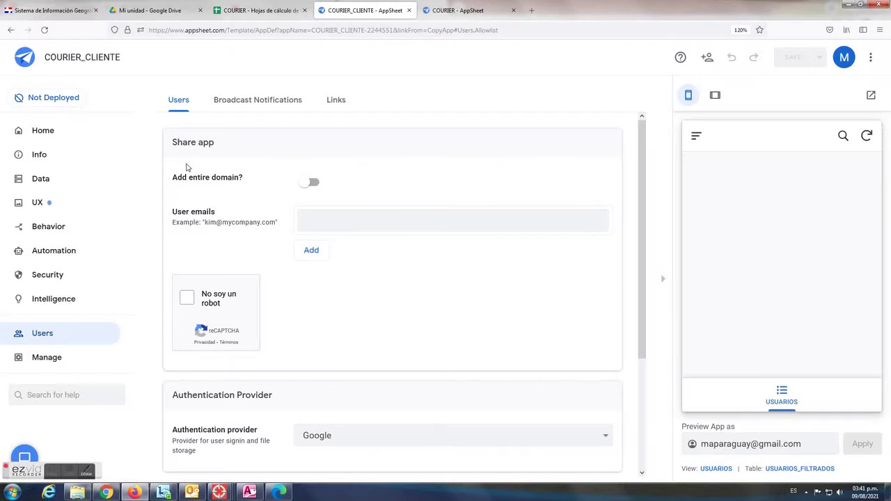
Go through Data back to the UX Views pane of the COURIER_CLIENTE editor
left_click(41, 181)
left_click(38, 202)
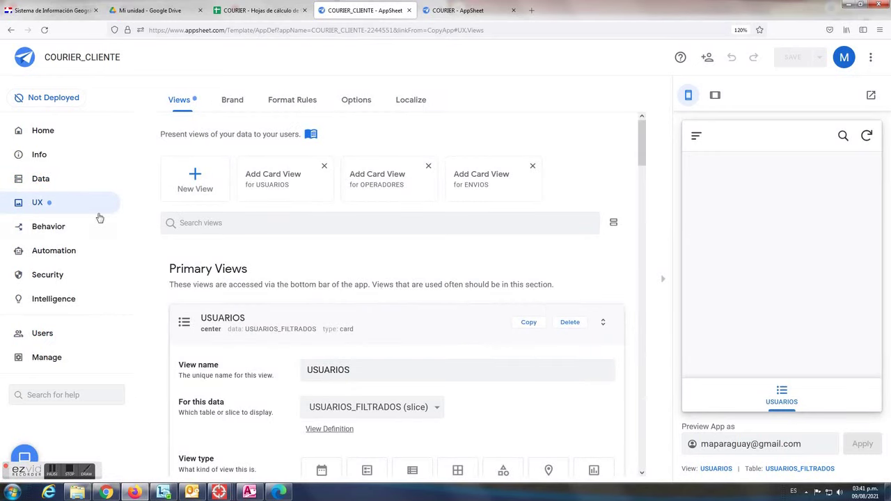
Create a new slice of ENVIOS named ENVIOS FILTRADOS
left_click(45, 181)
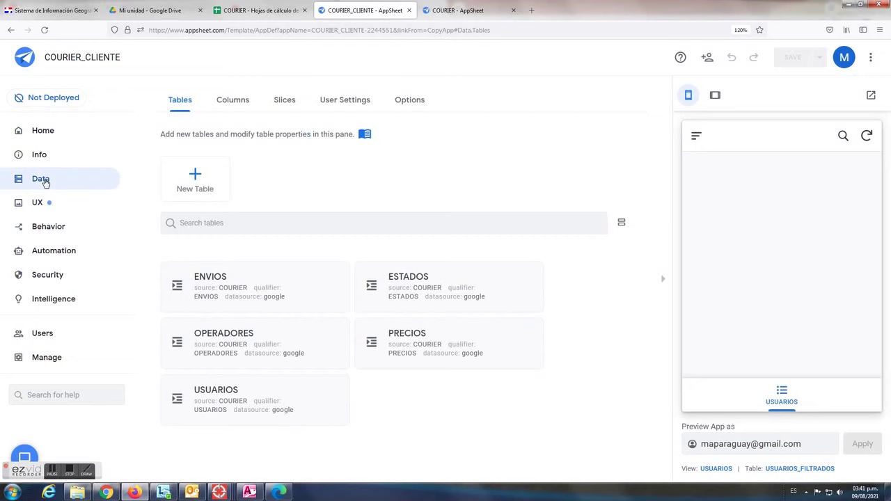
left_click(282, 105)
left_click(198, 189)
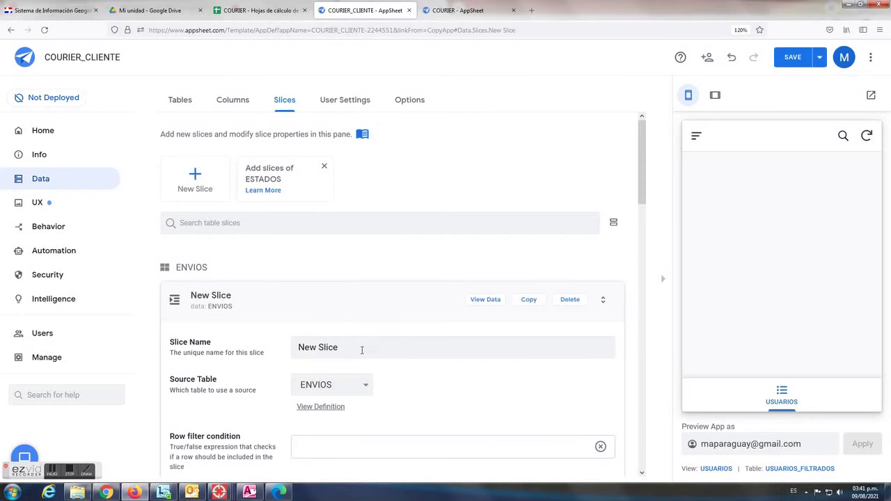
scroll(361, 351, "down", 2)
left_click_drag(364, 179, 208, 178)
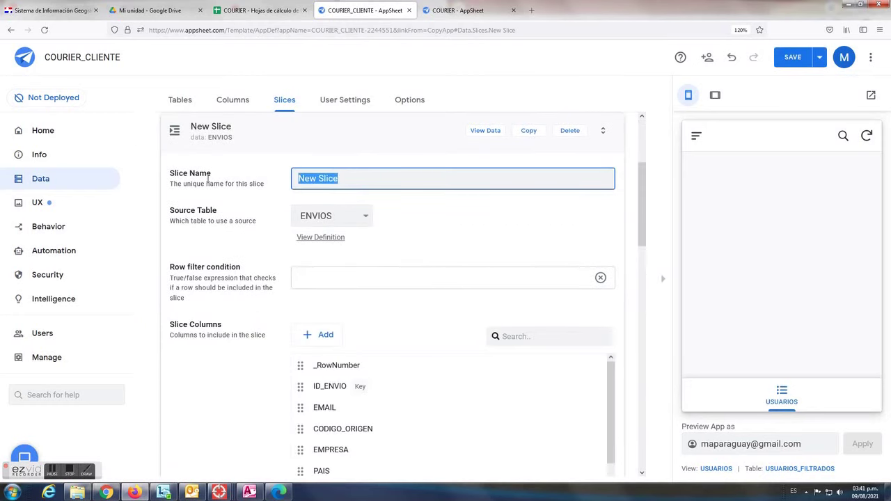
type("ENVIOS")
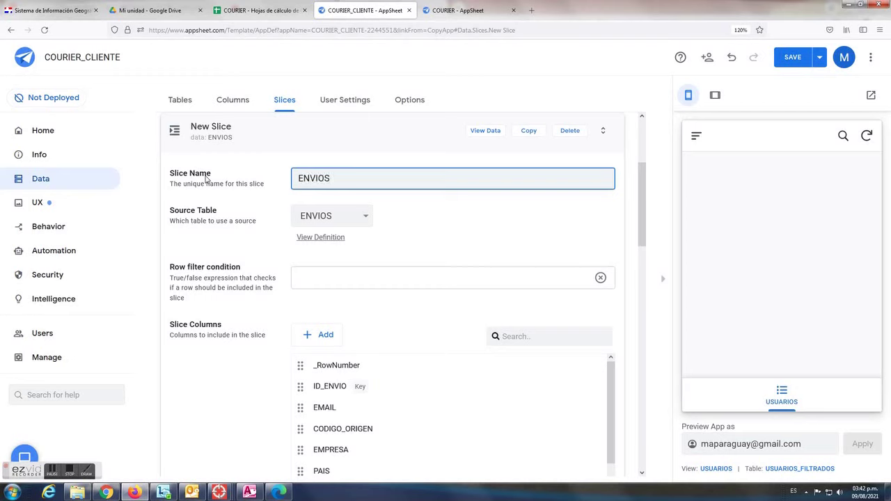
type(" FILTRADOS")
Set the slice row filter to [EMAIL] = USEREMAIL() from the user-email suggestion
left_click(322, 279)
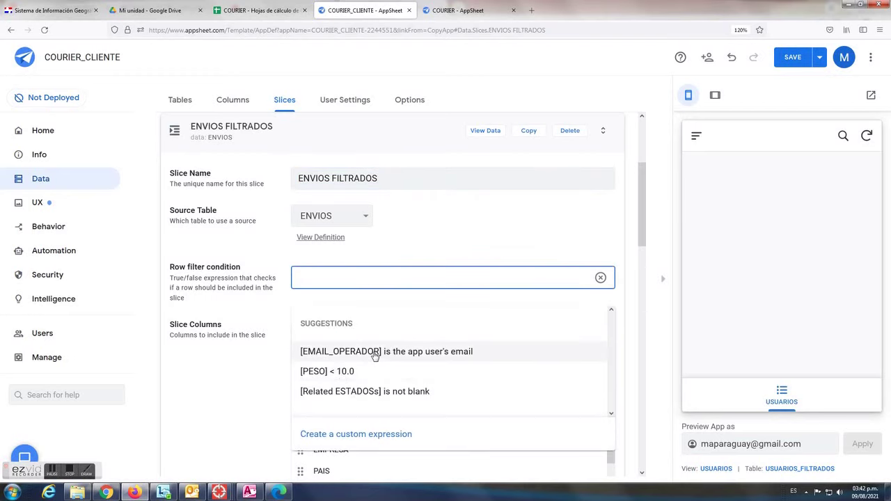
left_click(374, 354)
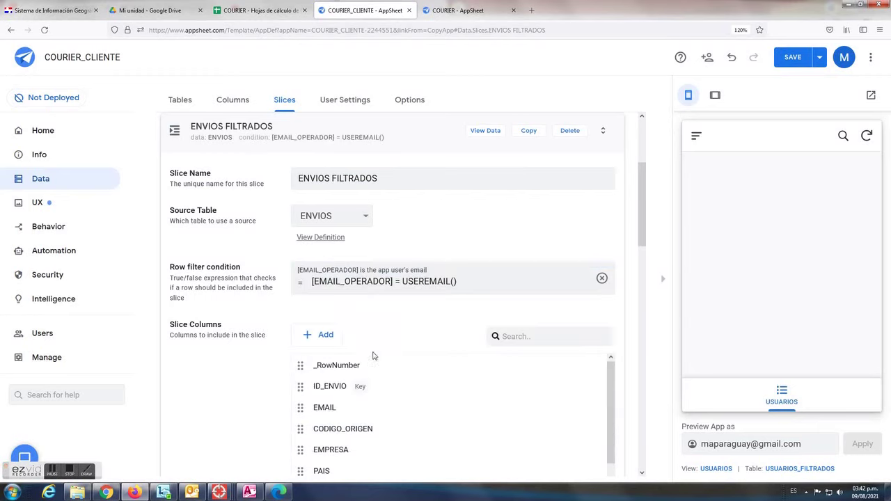
left_click(341, 281)
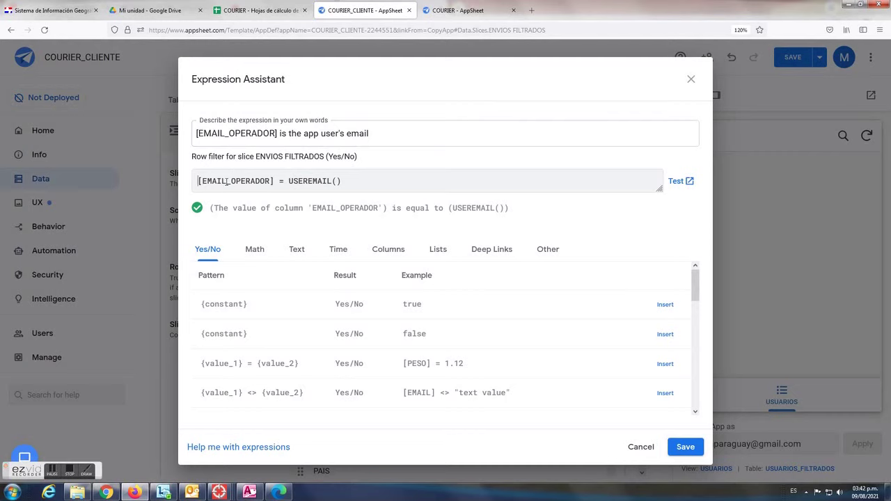
left_click_drag(228, 181, 267, 182)
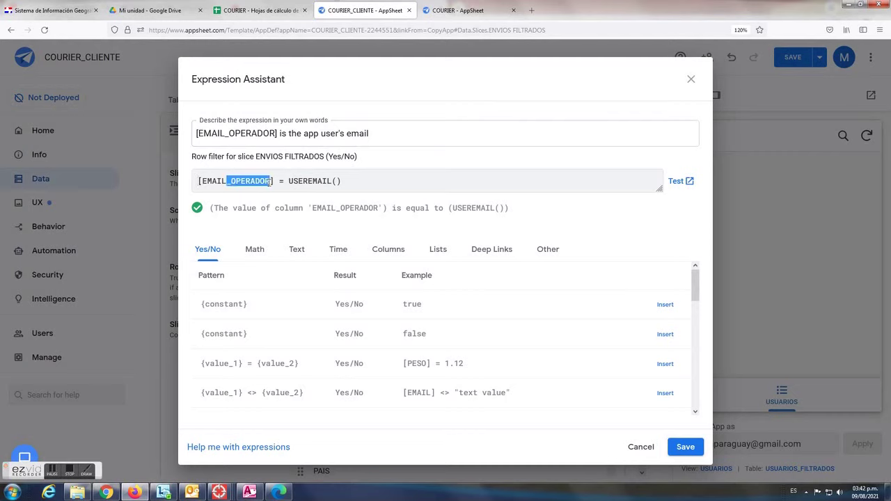
key("BackSpace")
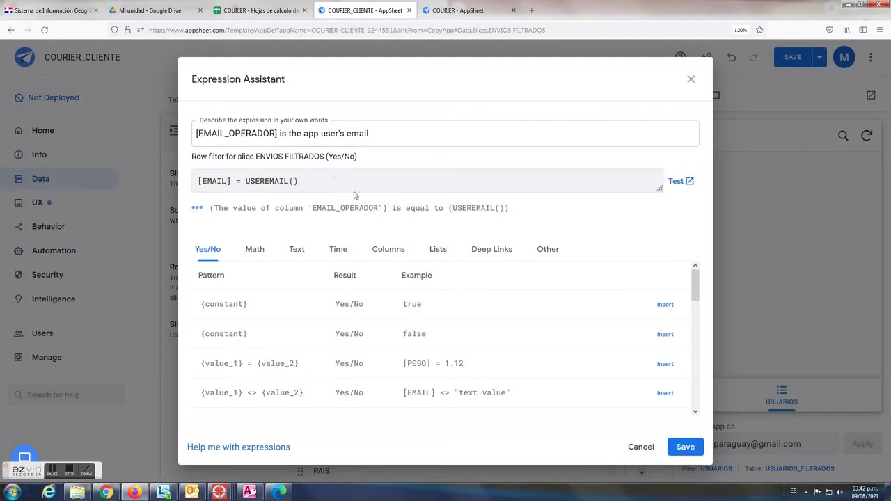
left_click_drag(277, 133, 229, 133)
key("BackSpace")
key("BackSpace")
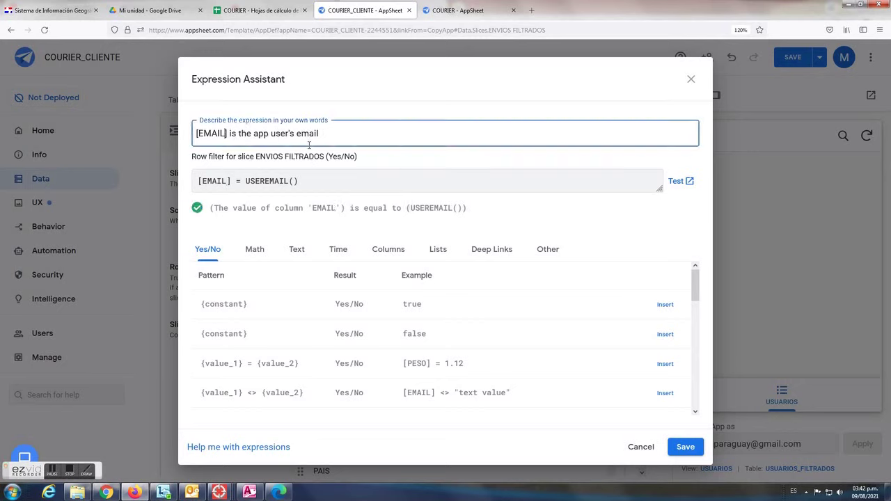
left_click(682, 447)
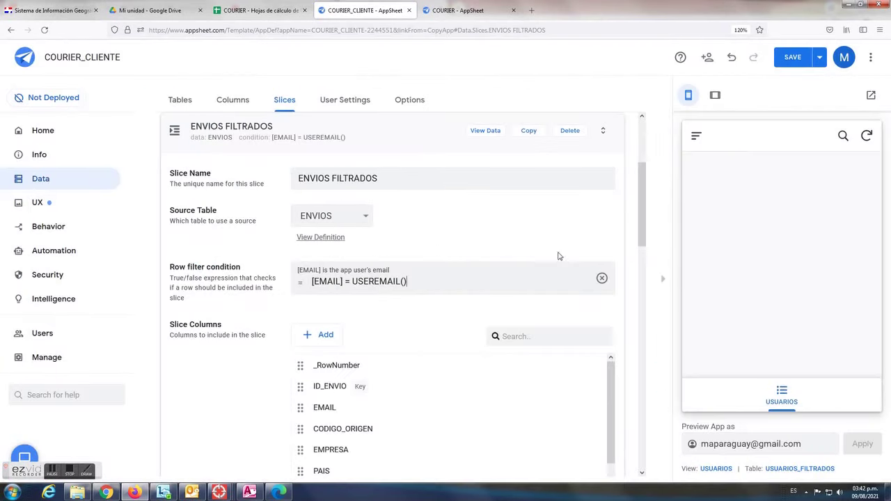
Make the ENVIOS FILTRADOS slice Read-Only and save the app
scroll(624, 299, "down", 4)
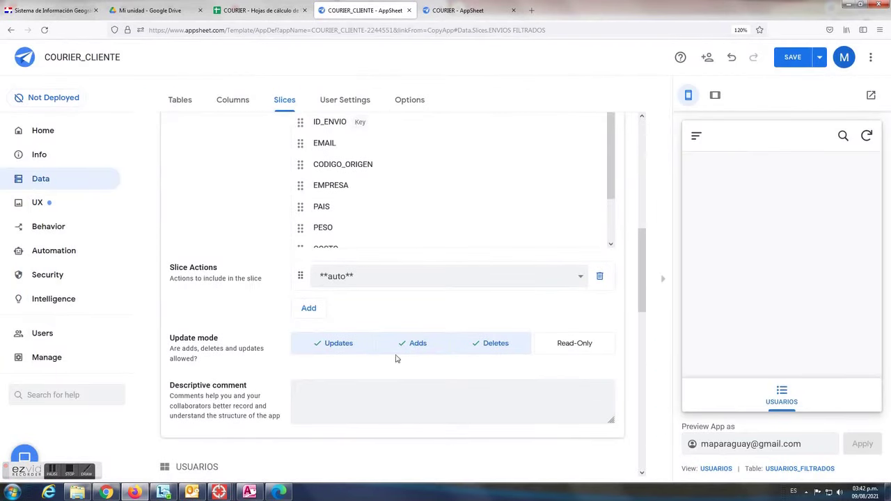
left_click(581, 346)
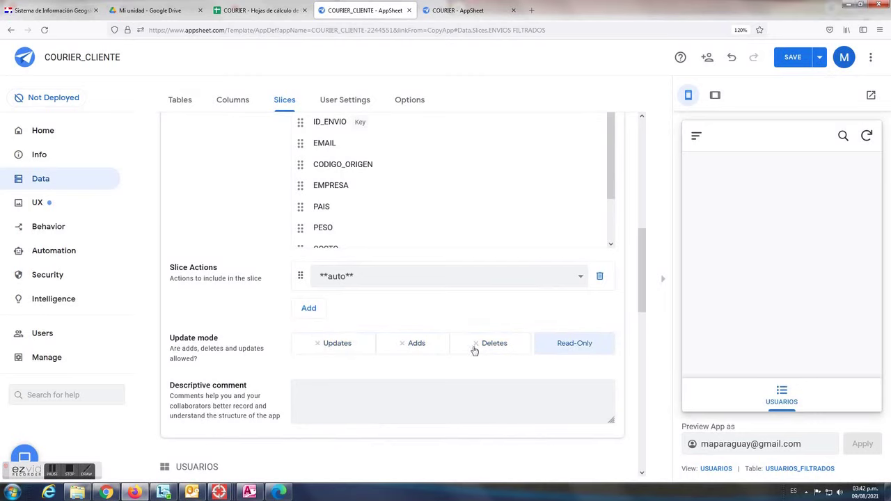
left_click(792, 60)
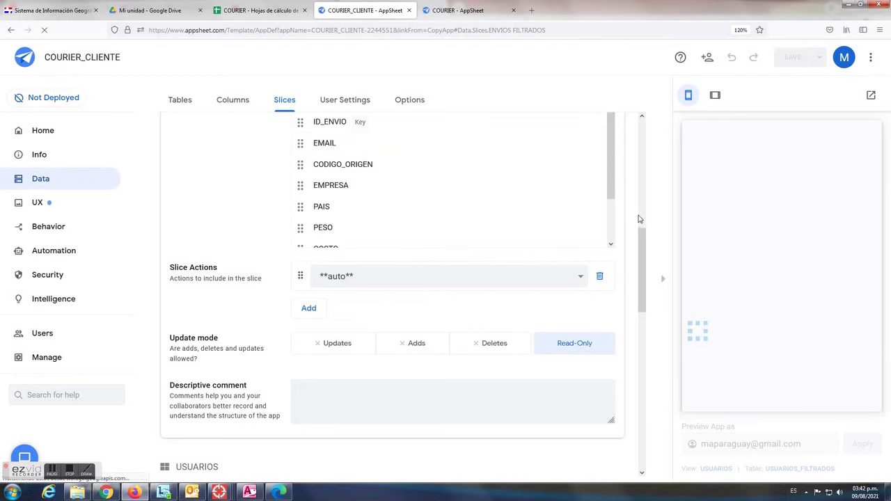
left_click_drag(644, 261, 647, 136)
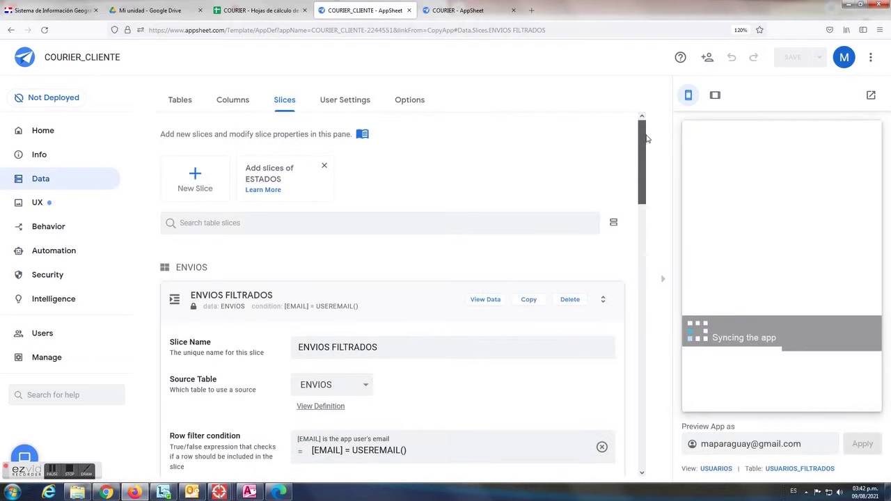
Add a new view in UX > Views named HISTORIAL ENVIOS
left_click(355, 348)
left_click(406, 288)
left_click(42, 202)
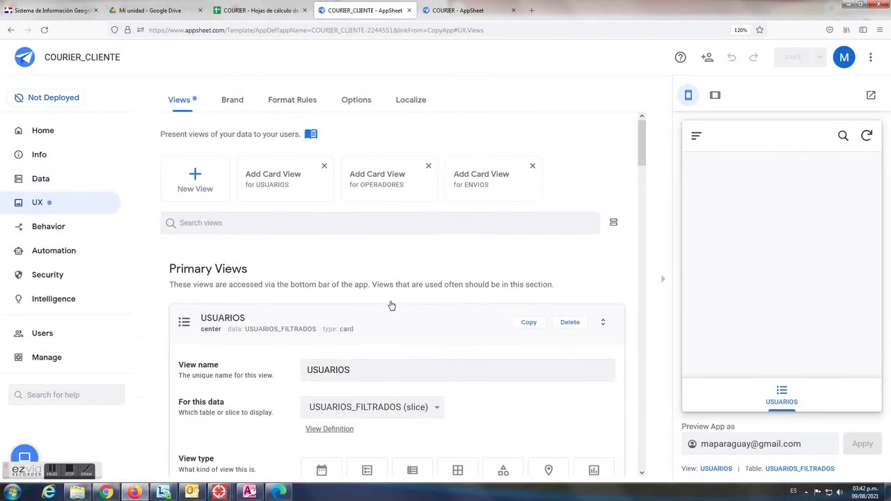
scroll(392, 305, "down", 3)
left_click(433, 230)
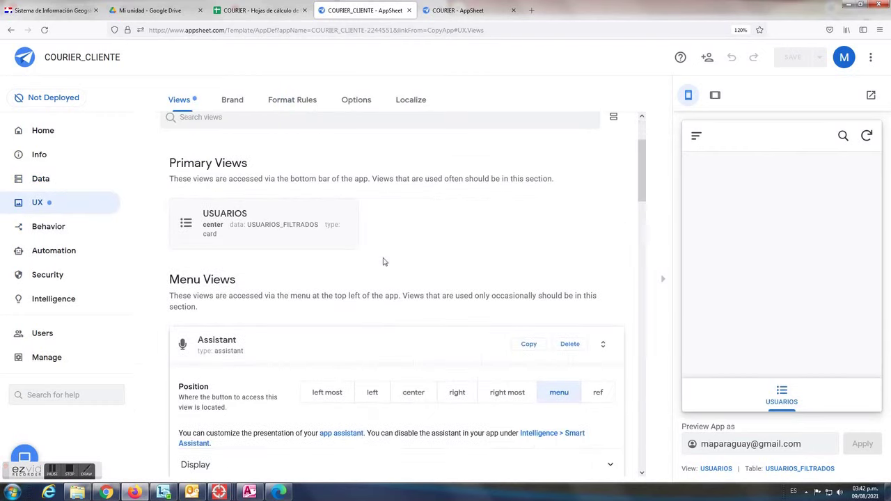
scroll(299, 202, "up", 3)
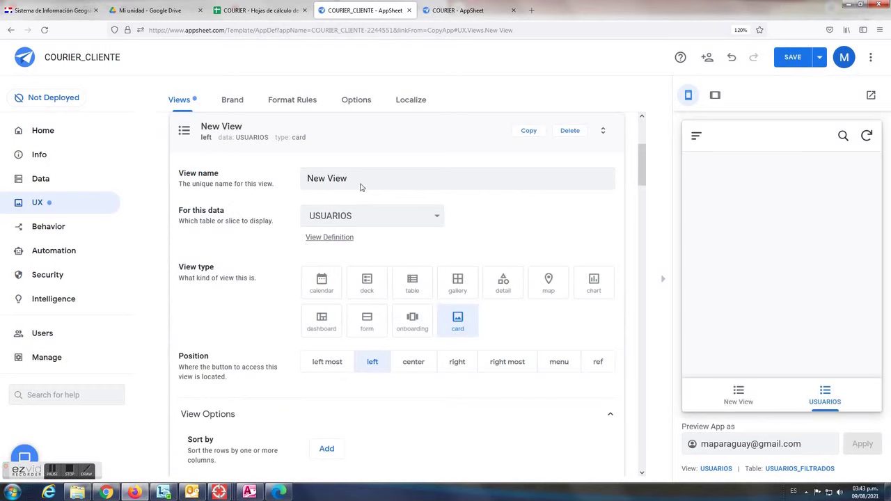
left_click_drag(360, 179, 254, 180)
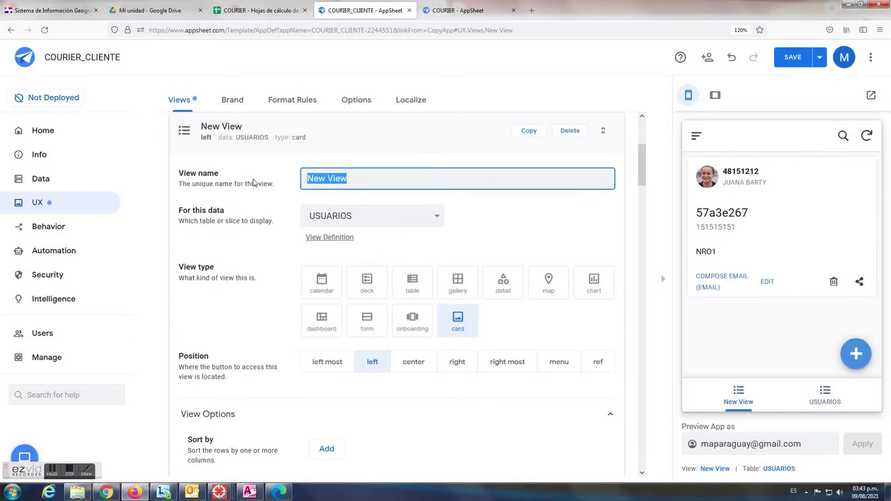
type("HISTORIAL ENVIOS")
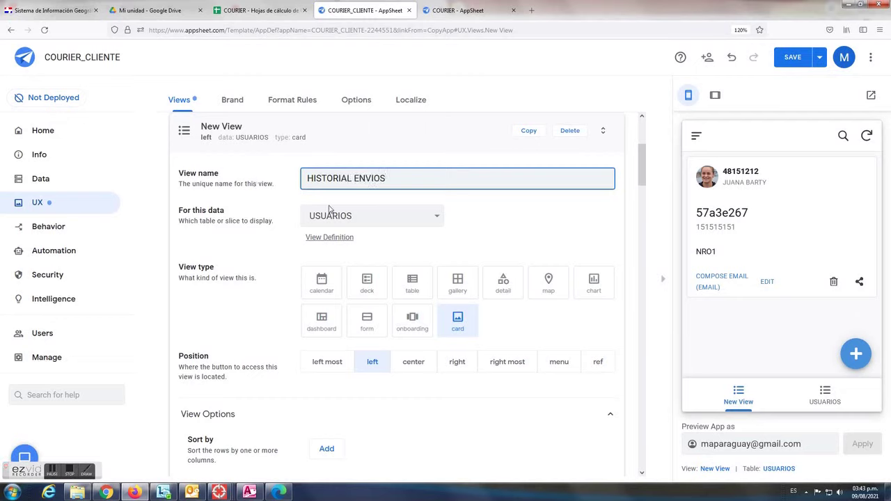
Show the ENVIOS FILTRADOS slice as a table view placed right most, and save
left_click(437, 220)
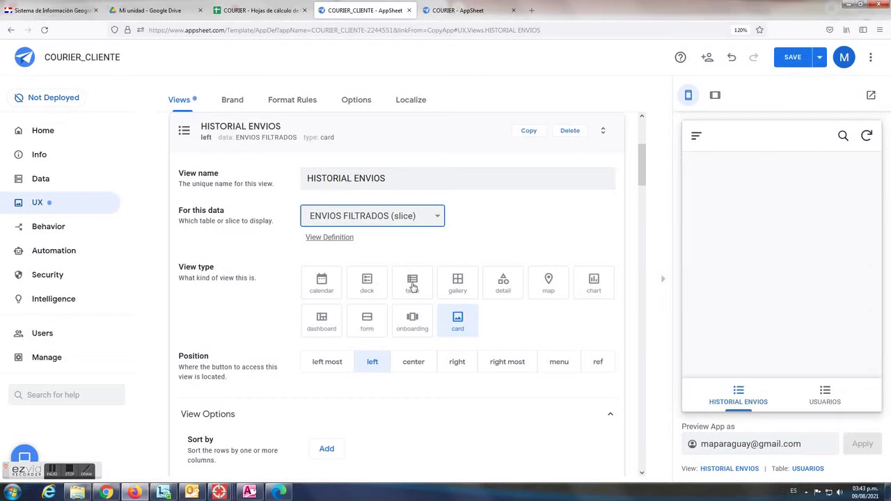
left_click(413, 284)
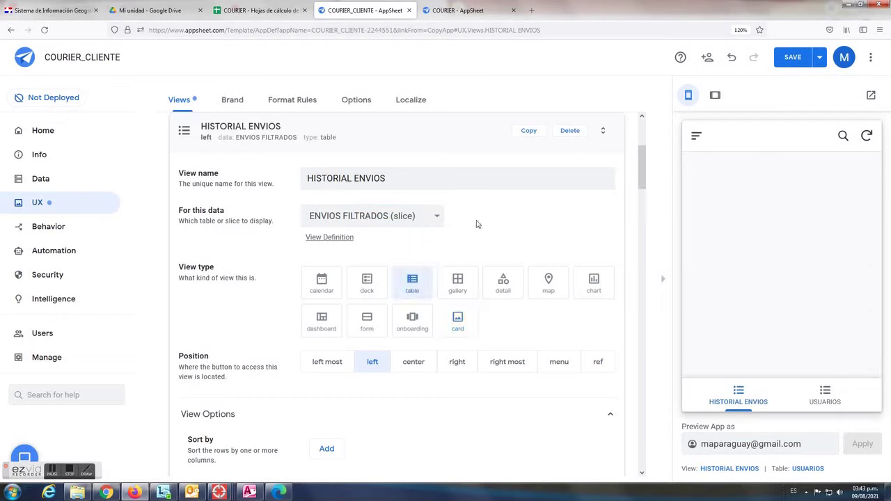
left_click(800, 399)
left_click(519, 363)
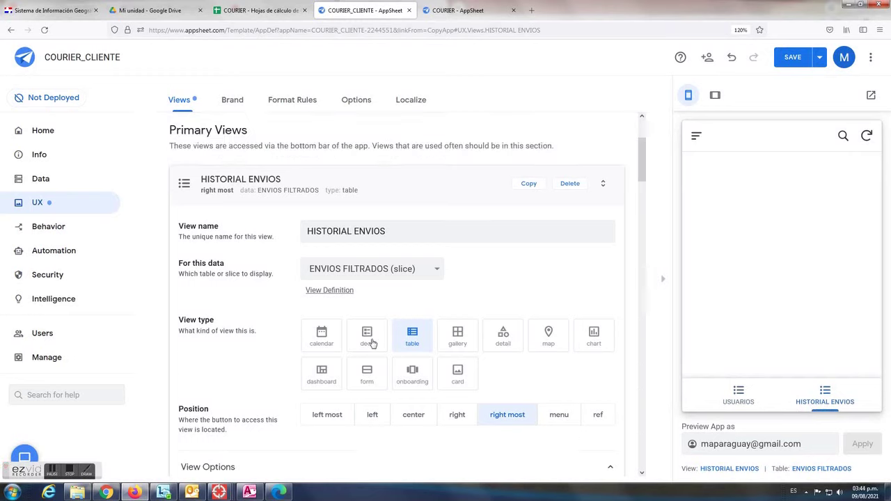
left_click(793, 58)
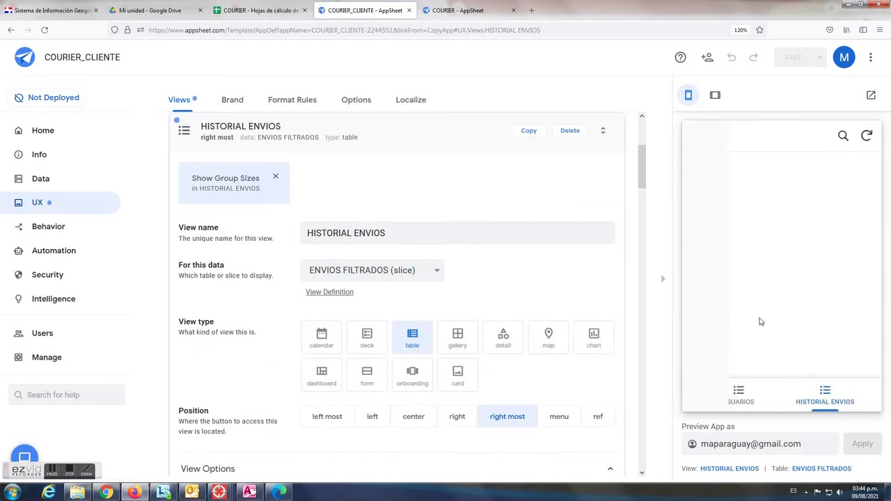
Preview the USUARIOS and HISTORIAL ENVIOS views, then go to the running app in the other browser
left_click(744, 401)
left_click(828, 397)
left_click(278, 492)
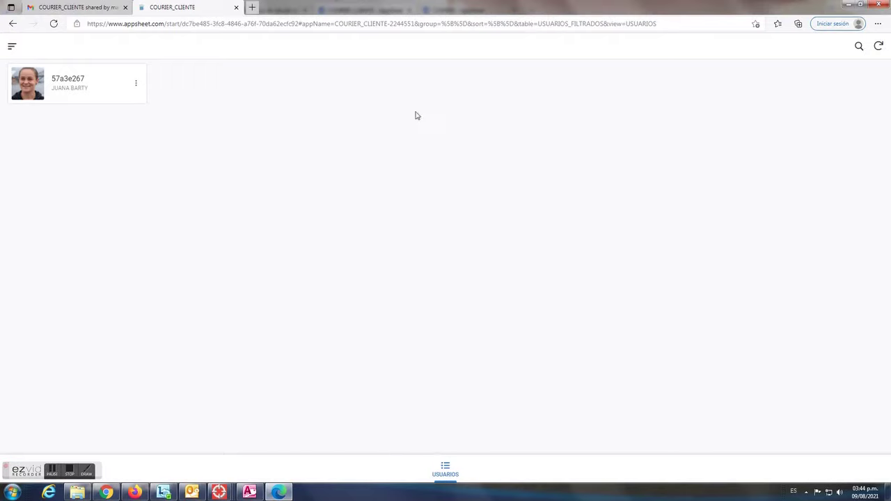
Sync the running app and view HISTORIAL ENVIOS, showing the single AMAZON shipment f1caac69
left_click(878, 47)
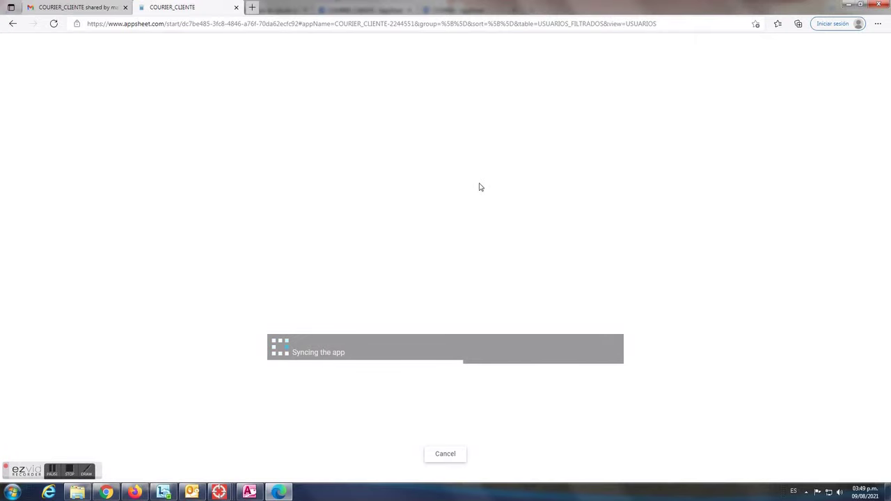
left_click(610, 475)
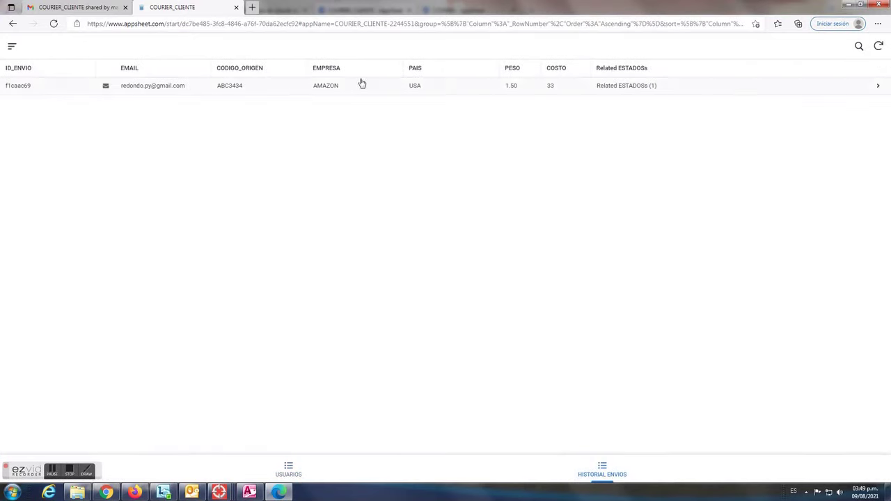
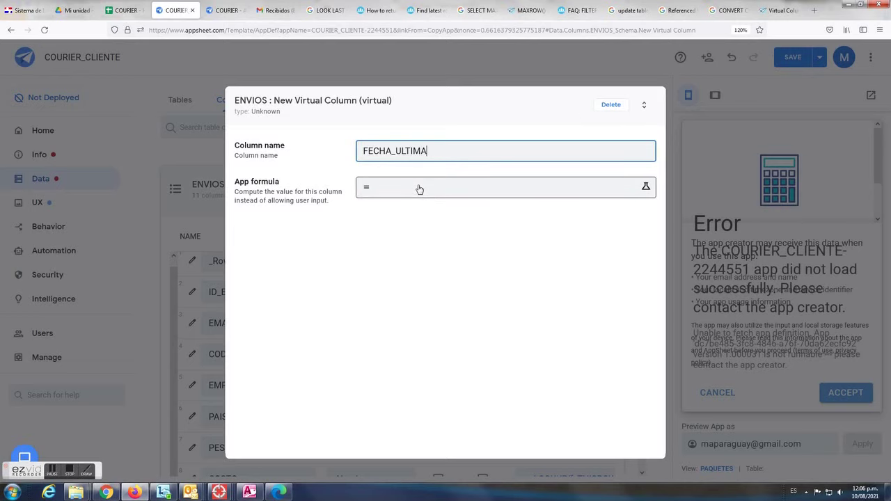
Copy the latest-date LOOKUP(MAXROW(...)) FECHA formula from the Outlook note
mouse_move(209, 489)
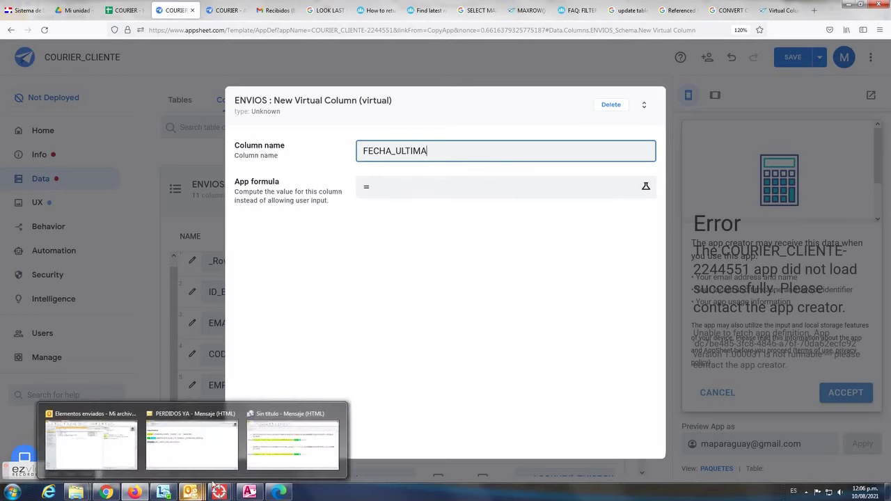
left_click(293, 445)
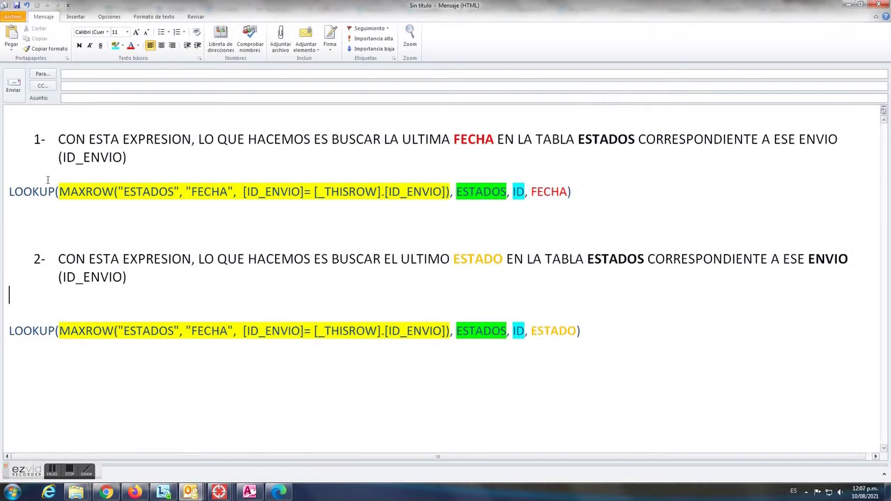
left_click_drag(9, 191, 569, 194)
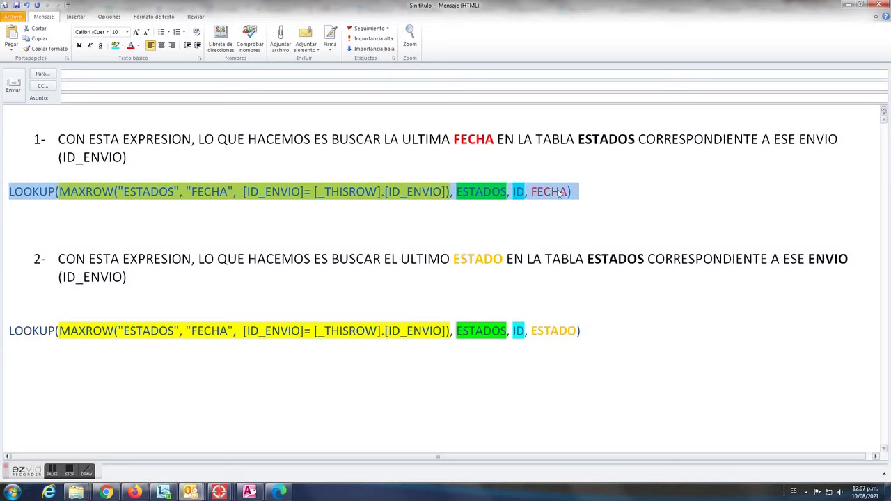
right_click(569, 194)
left_click(579, 205)
Paste the formula as FECHA_ULTIMA's App formula and save the column
left_click(135, 492)
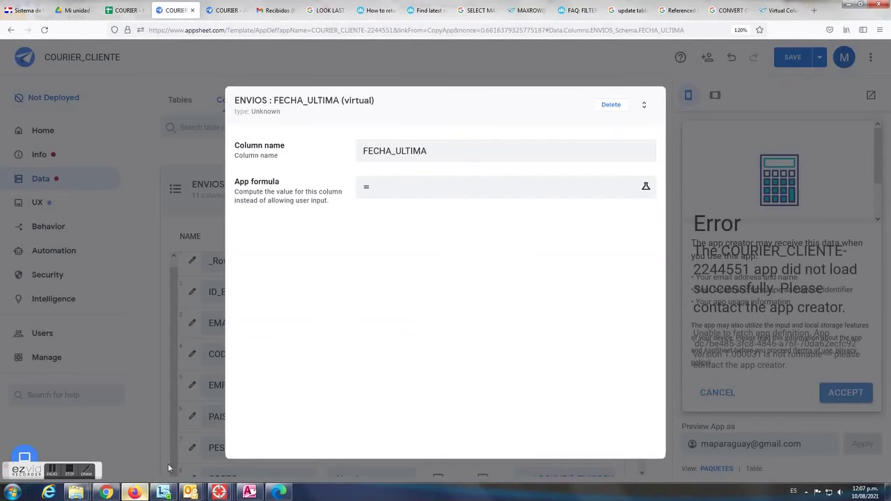
left_click(408, 191)
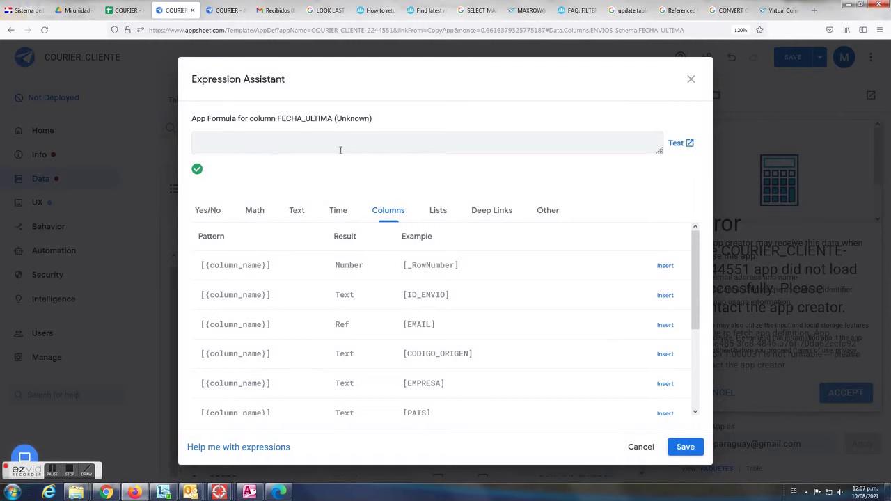
right_click(336, 141)
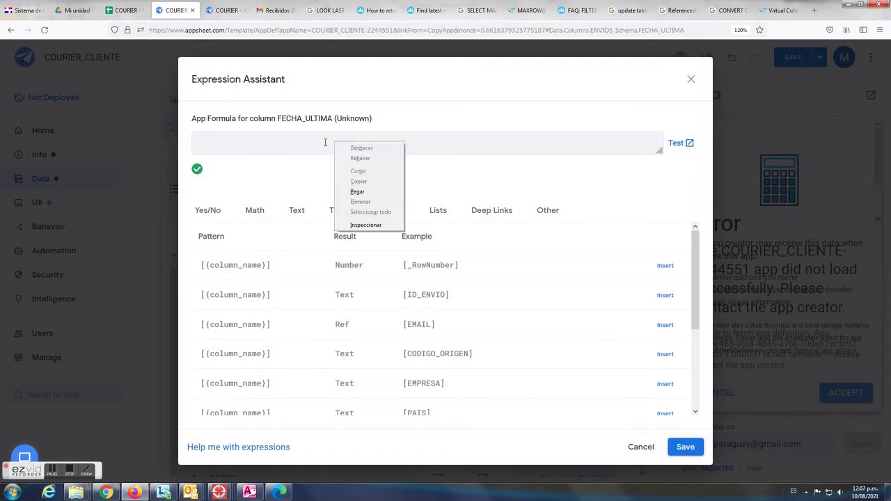
left_click(356, 184)
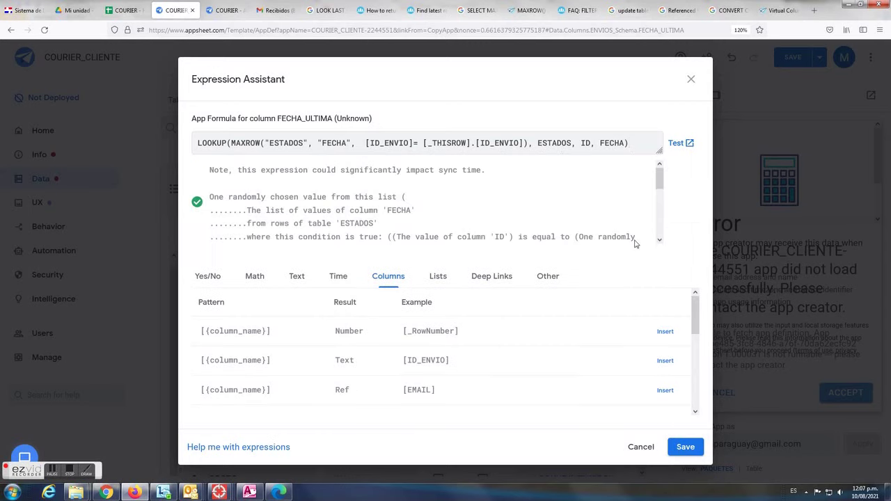
left_click(685, 451)
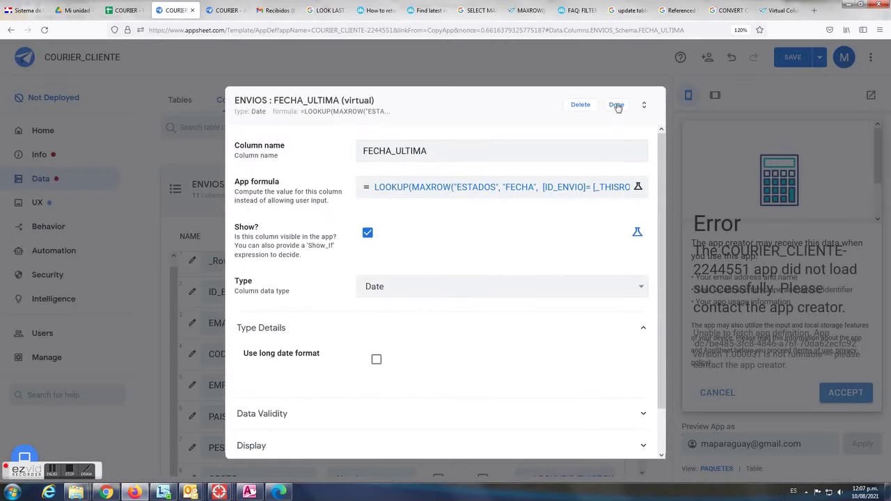
left_click(616, 106)
left_click(516, 196)
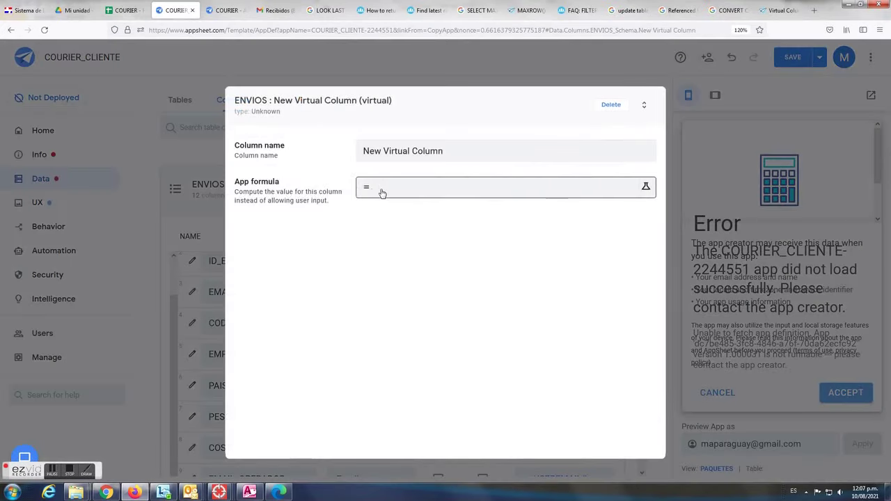
Name the new virtual column ESTADO_ULTIMO and paste the LOOKUP formula, ending it in ESTADO
left_click(453, 148)
left_click_drag(468, 148, 312, 149)
type("ESA")
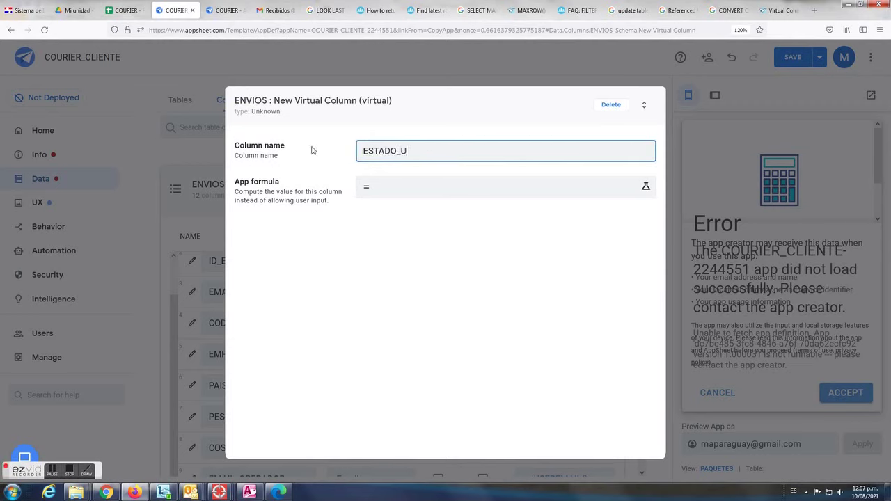
left_click(365, 190)
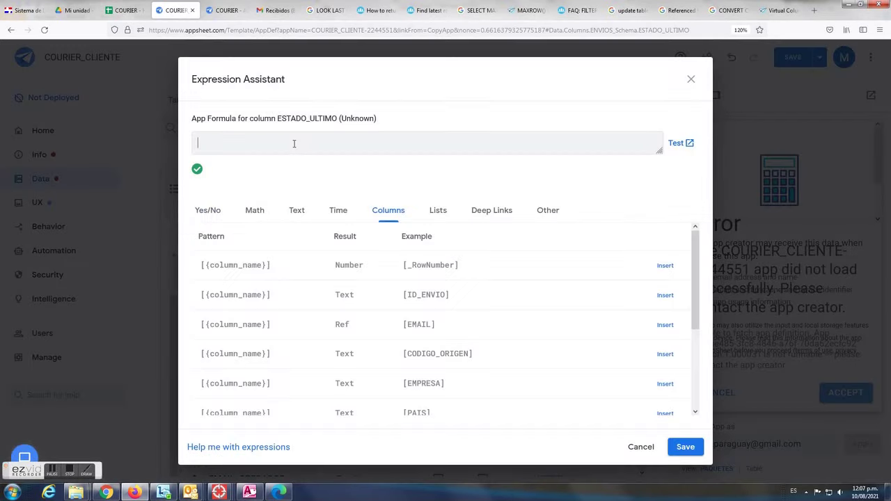
right_click(294, 143)
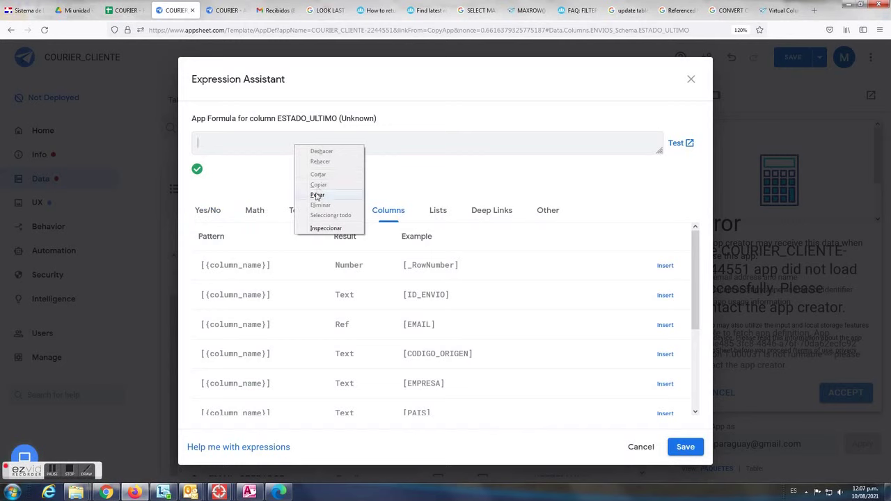
left_click(320, 194)
left_click_drag(601, 143, 626, 143)
type("ESTAD")
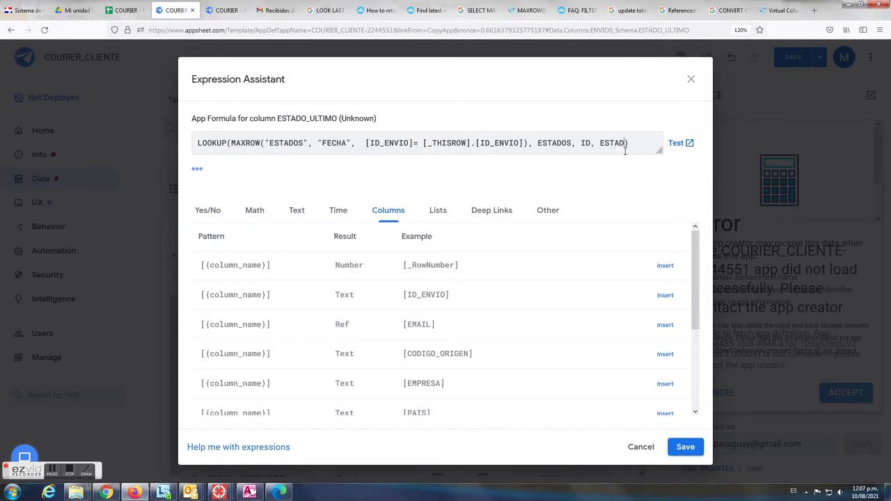
type("O")
Check ESTADO against the note's second formula, then save the ESTADO_ULTIMO formula
mouse_move(191, 491)
left_click(296, 440)
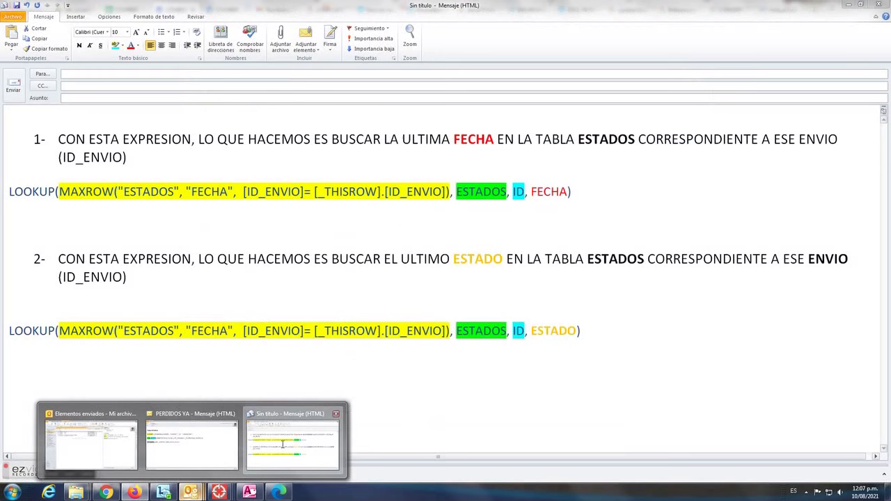
left_click(217, 302)
left_click_drag(575, 332, 531, 331)
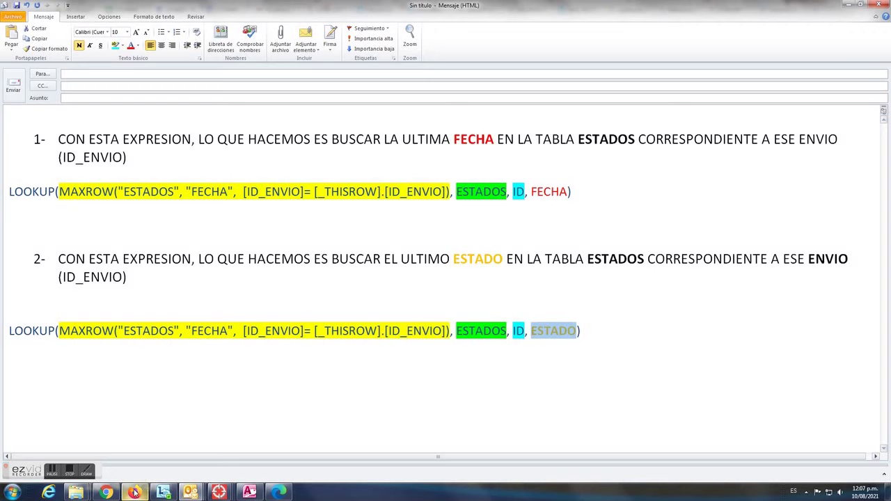
left_click(134, 493)
double_click(616, 143)
left_click(687, 448)
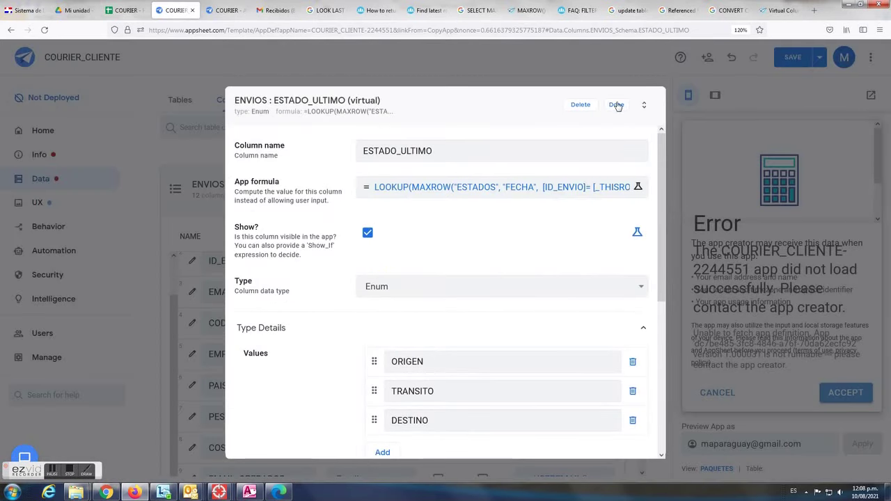
left_click(616, 105)
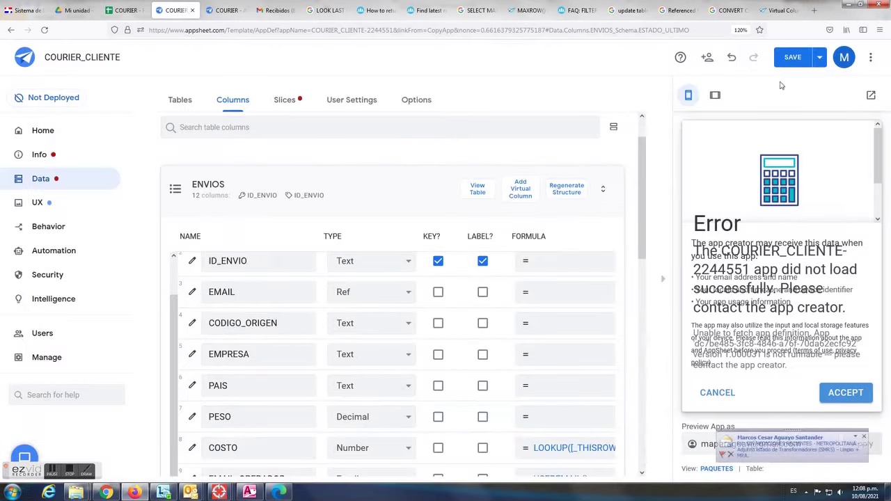
Save the app to keep the FECHA_ULTIMA and ESTADO_ULTIMO columns
left_click(793, 59)
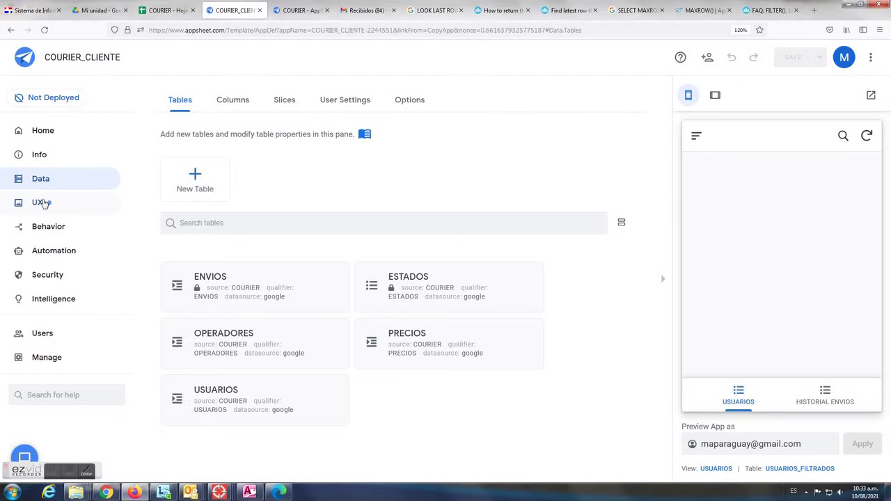
left_click(43, 203)
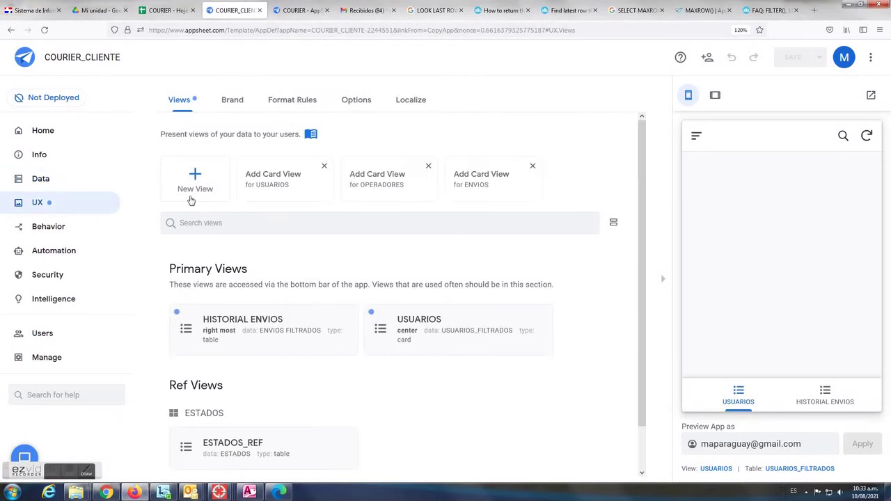
Create a PAQUETES dashboard view positioned right most
left_click(199, 183)
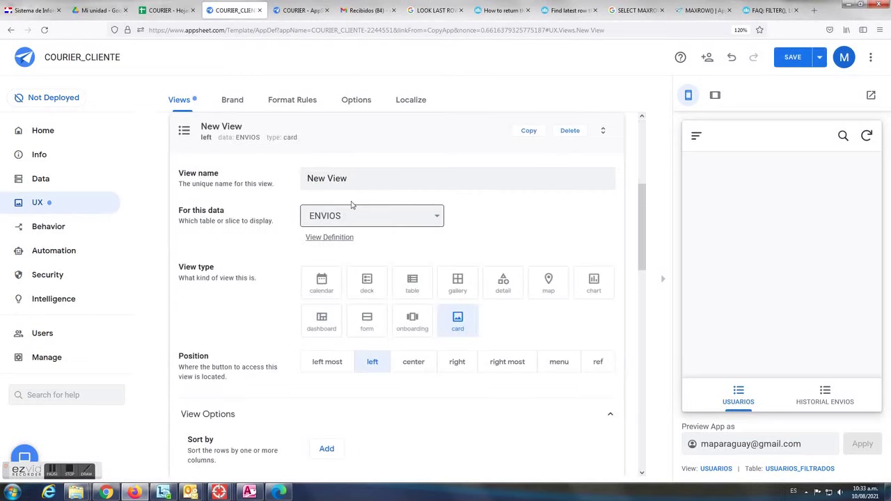
left_click_drag(364, 179, 251, 179)
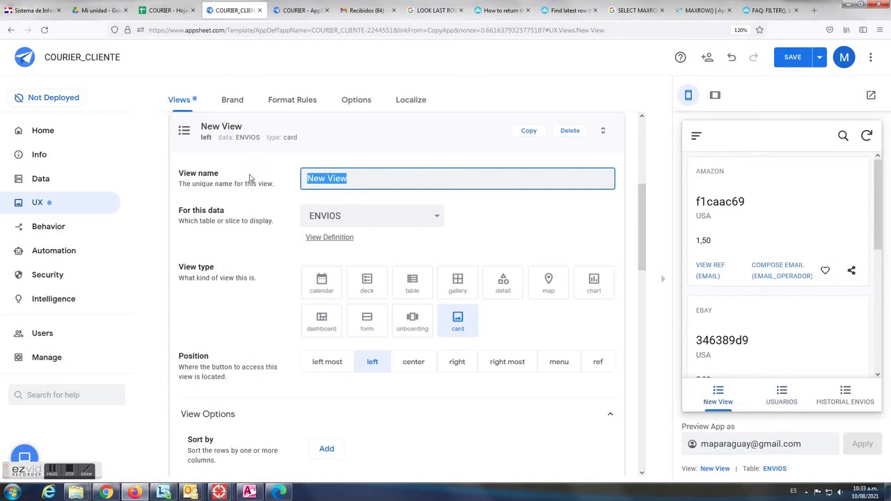
type("est")
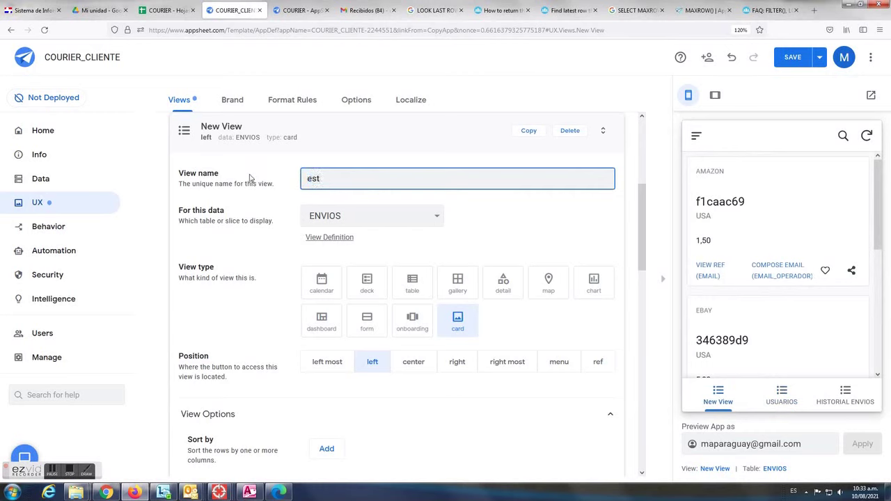
type("adSTA")
type("PQUETE")
key("BackSpace")
key("BackSpace")
key("BackSpace")
key("BackSpace")
key("BackSpace")
type("AQUETES")
left_click(324, 323)
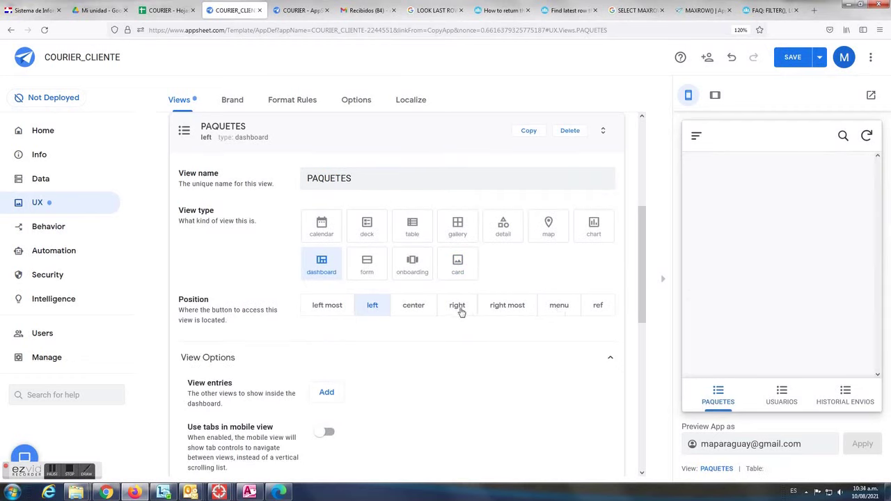
left_click(507, 308)
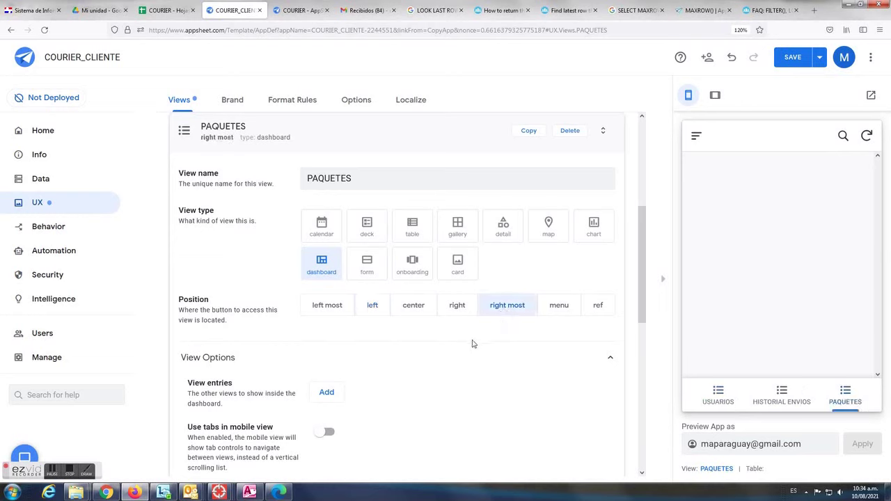
Enable Use tabs in mobile view for PAQUETES and save the app
scroll(480, 344, "down", 2)
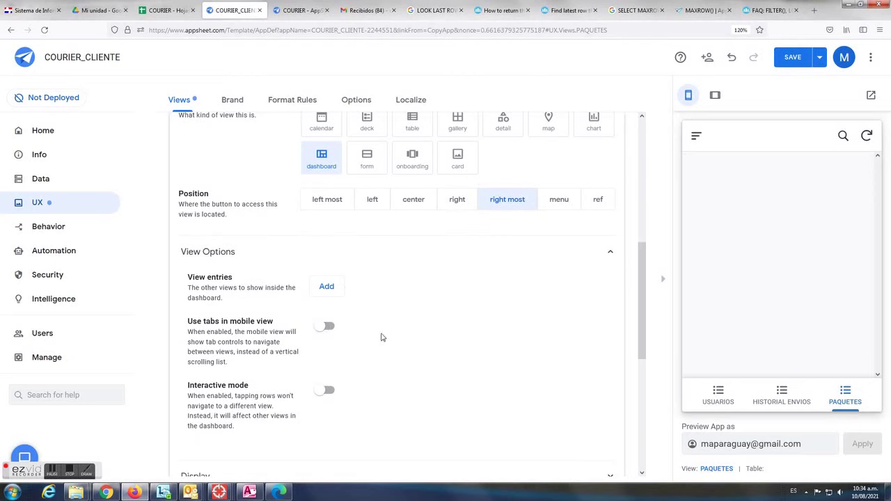
left_click_drag(190, 323, 288, 325)
left_click(326, 326)
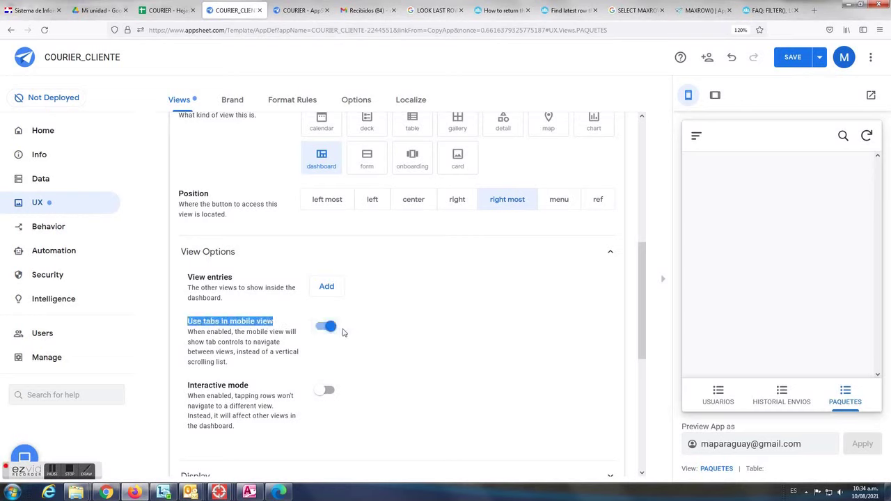
left_click(795, 58)
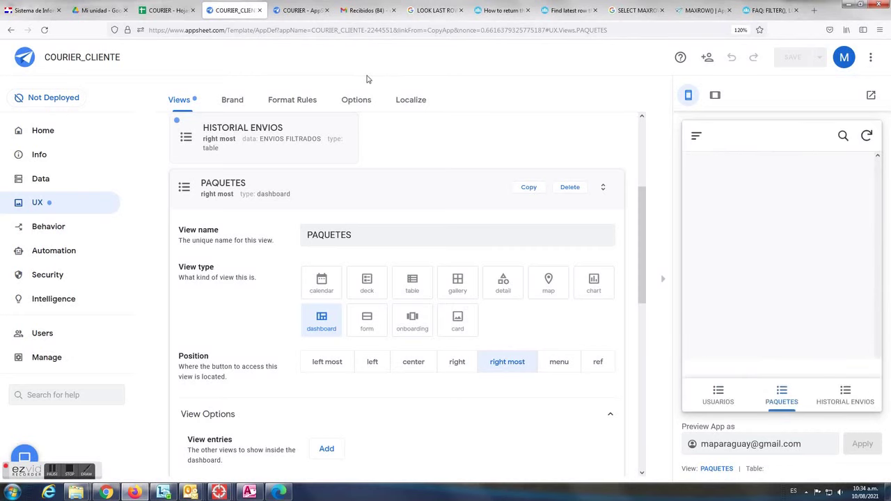
left_click(39, 181)
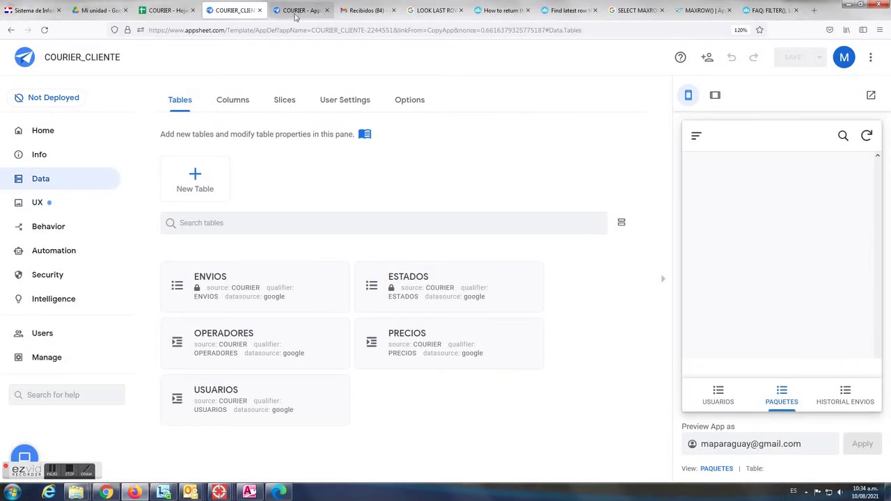
In the COURIER app, collapse ENVIOS and show the ESTADOS table's columns
left_click(301, 10)
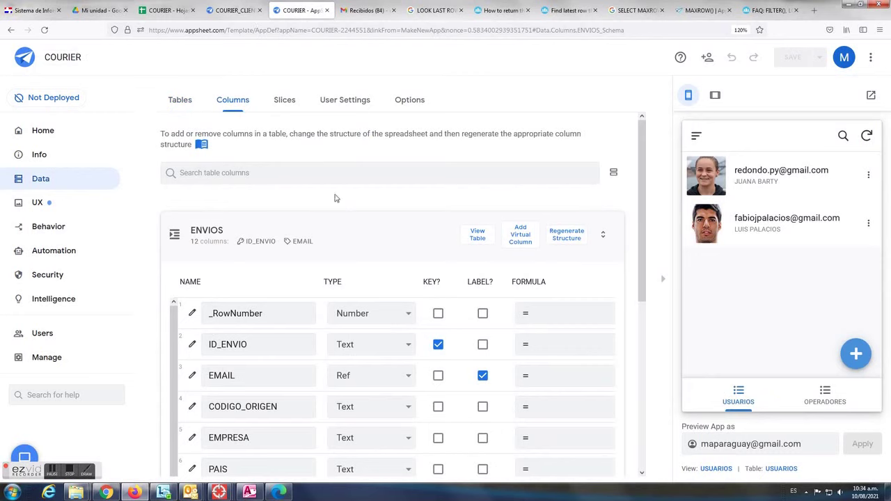
scroll(381, 247, "down", 5)
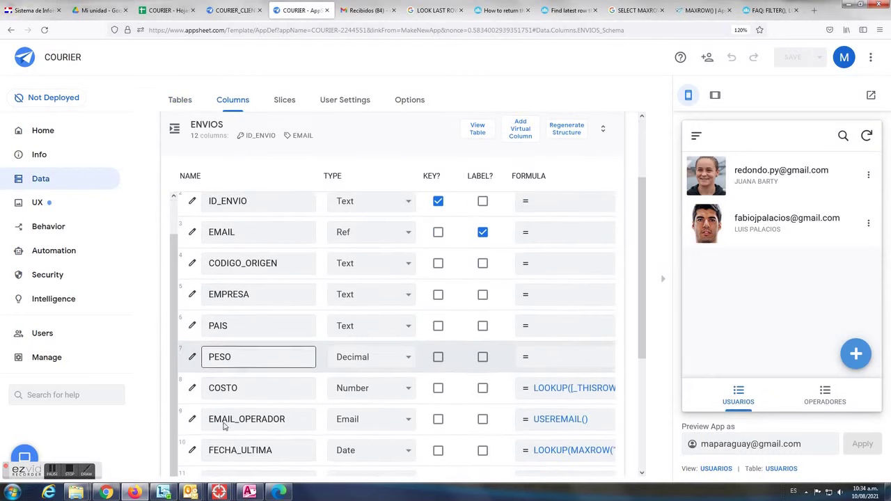
scroll(239, 444, "down", 1)
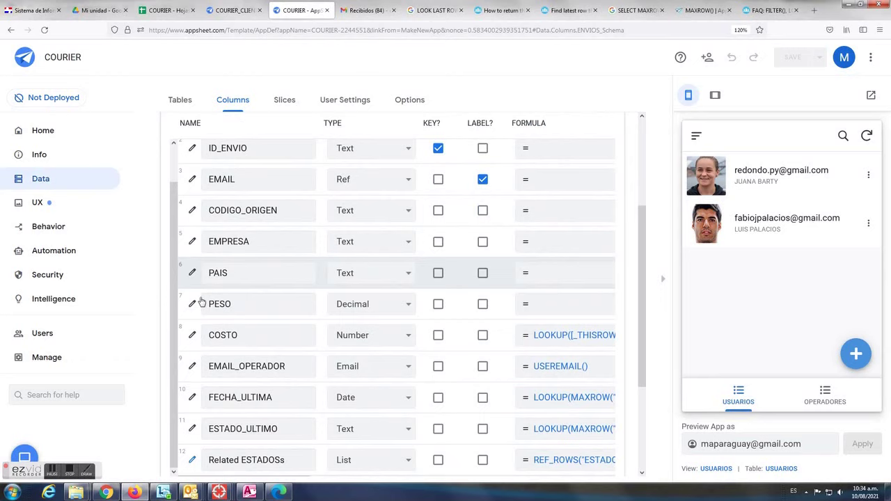
scroll(362, 174, "up", 1)
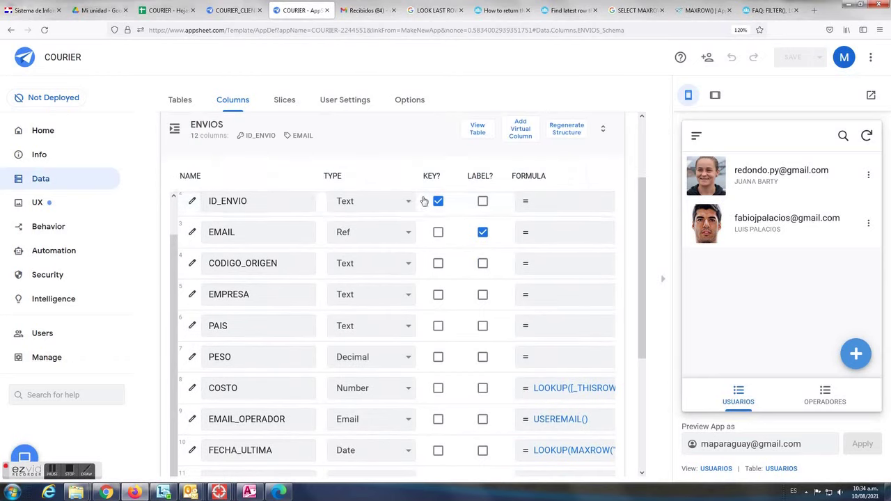
left_click(395, 137)
left_click(404, 239)
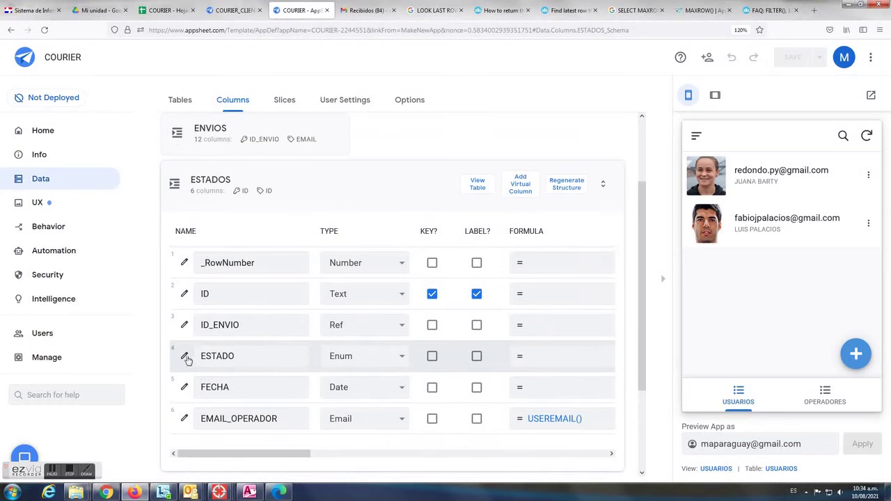
Add RETIRADO as an allowed ESTADO value and save the COURIER app
left_click(294, 354)
left_click(382, 408)
left_click(402, 404)
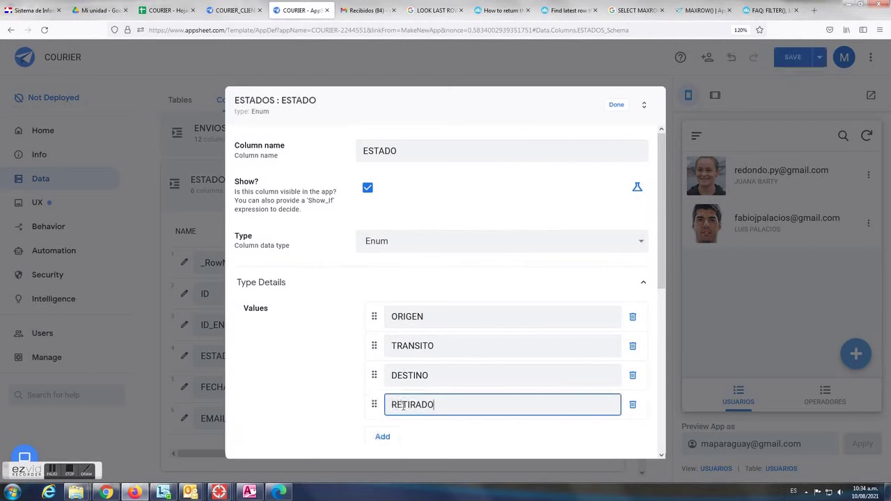
left_click(615, 106)
left_click(793, 57)
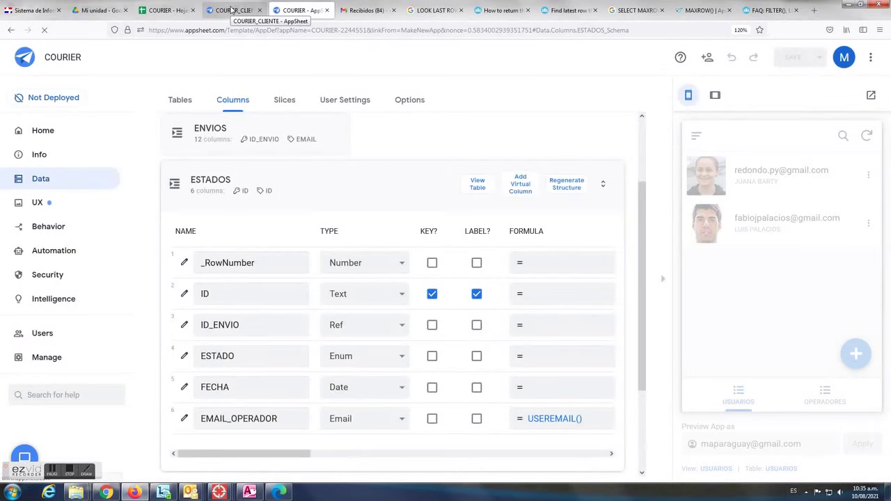
left_click(232, 10)
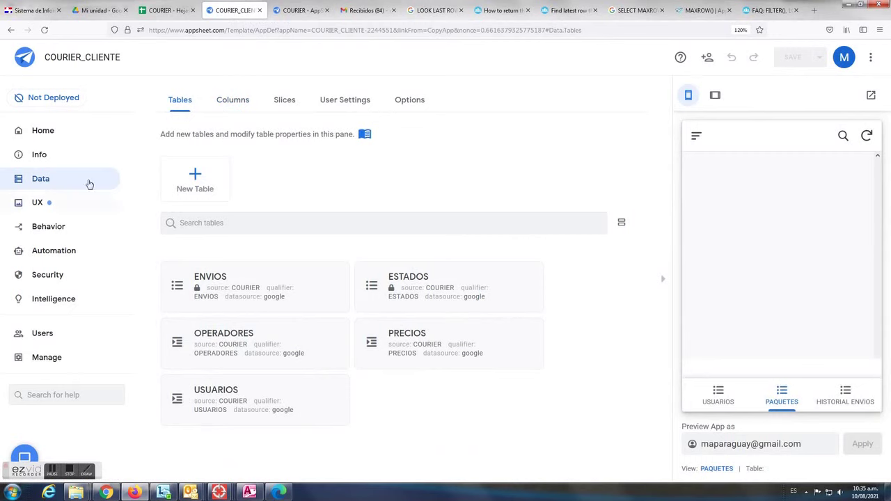
Create a new ENVIOS slice named envios_origen
left_click(285, 104)
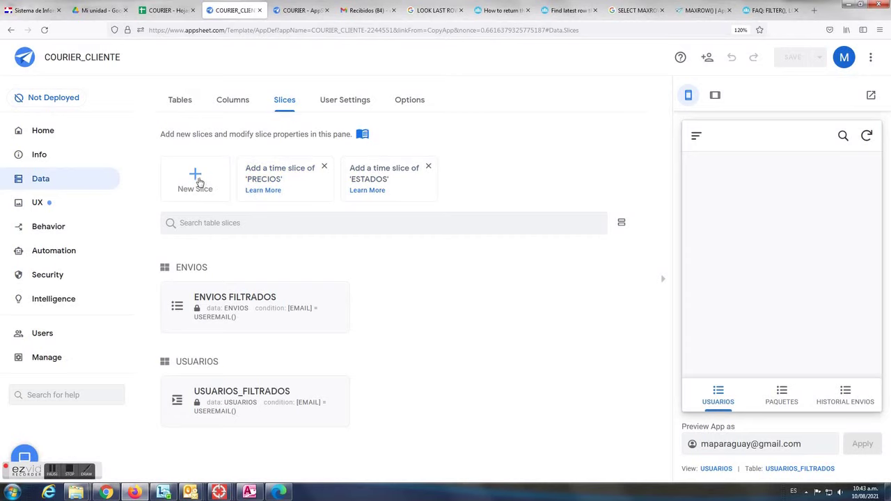
left_click(197, 179)
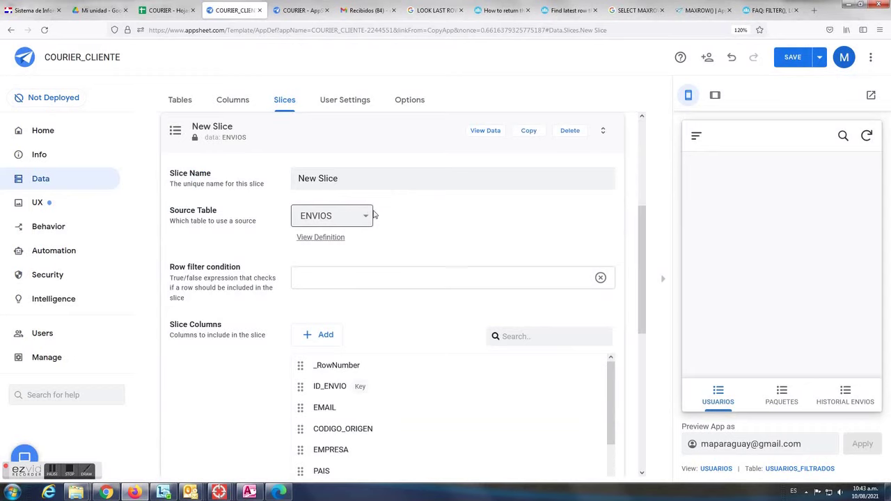
left_click_drag(359, 183, 233, 177)
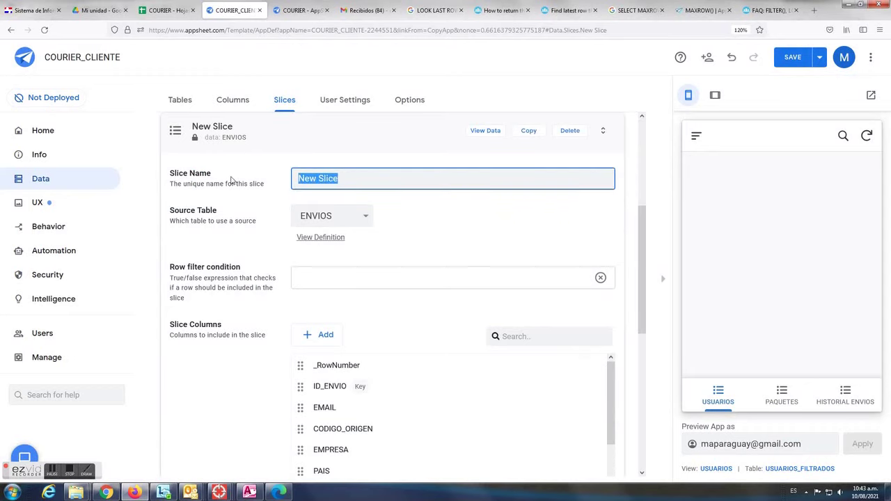
type("envios_origen")
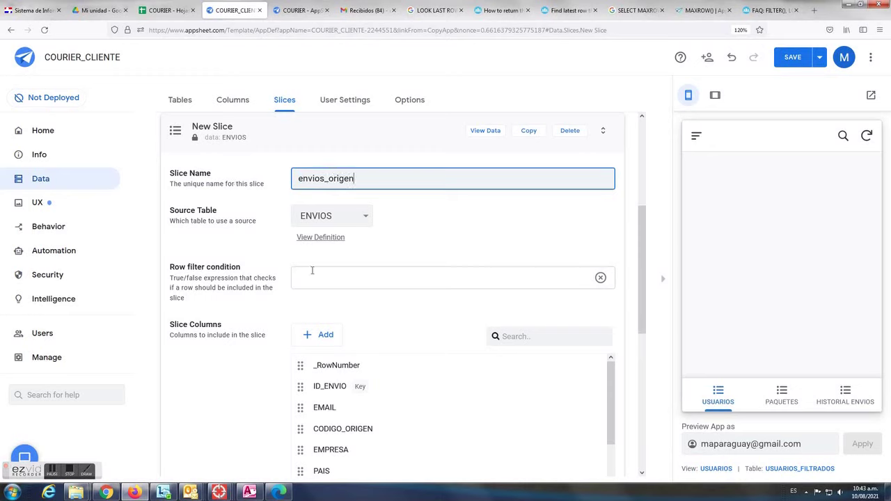
Start the slice's row filter as [ESTADO_ULTIMO]= in the Expression Assistant
left_click(600, 278)
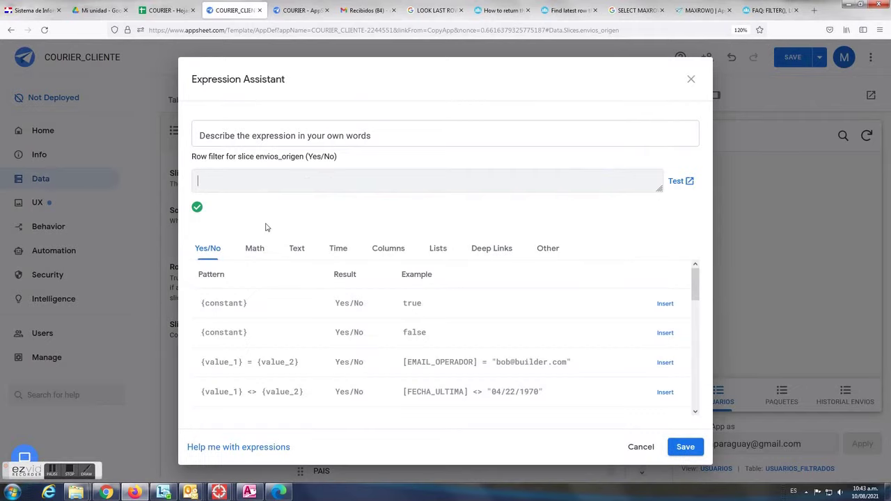
left_click(411, 255)
left_click_drag(696, 301, 670, 378)
left_click(664, 386)
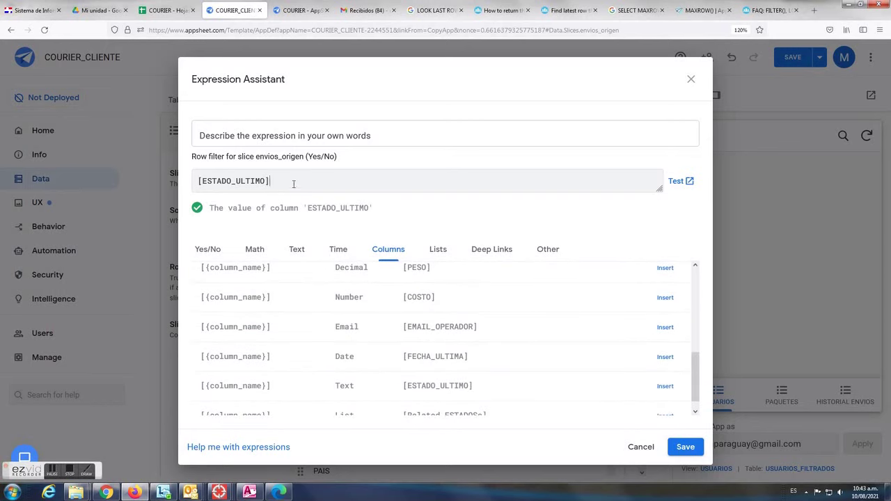
type("=\"ORIGEN")
Save the ORIGEN filter and duplicate the slice as envios_transito
left_click(685, 449)
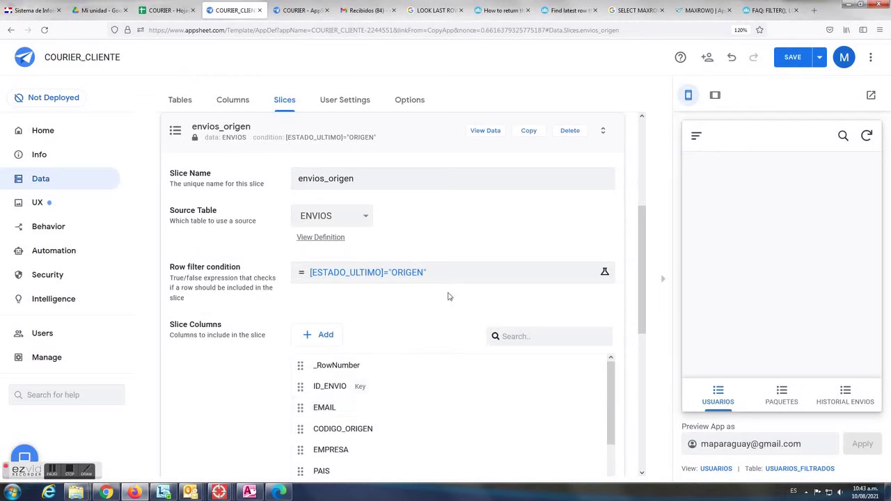
scroll(448, 333, "down", 3)
scroll(448, 332, "up", 3)
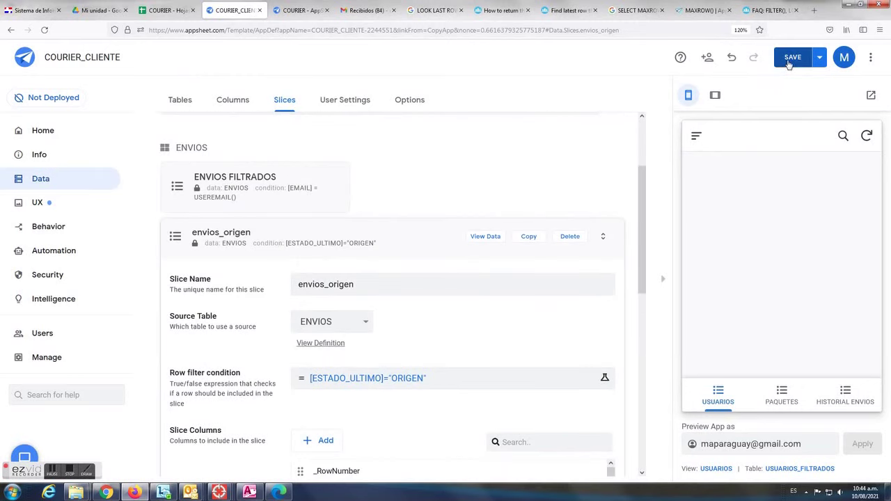
left_click(528, 238)
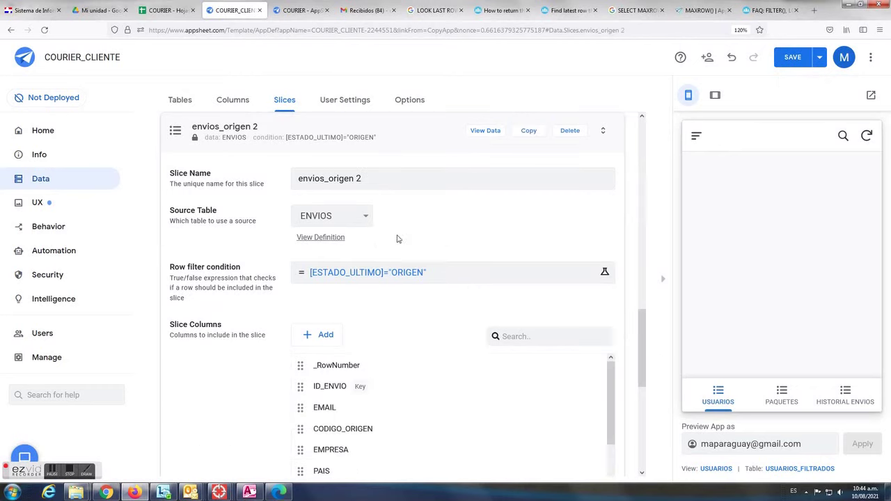
scroll(433, 218, "up", 2)
left_click(360, 283)
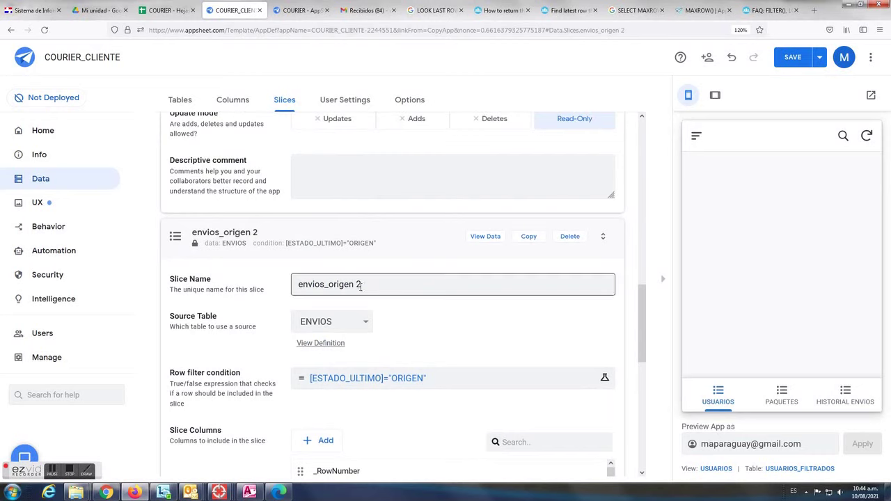
left_click_drag(328, 284, 380, 284)
type("T")
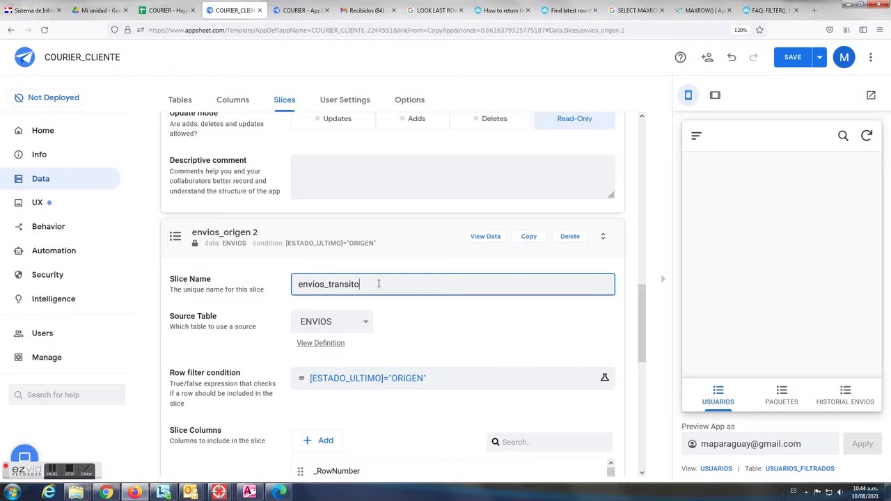
Change the copy's filter to [ESTADO_ULTIMO]="TRANSITO" and save it
left_click(402, 378)
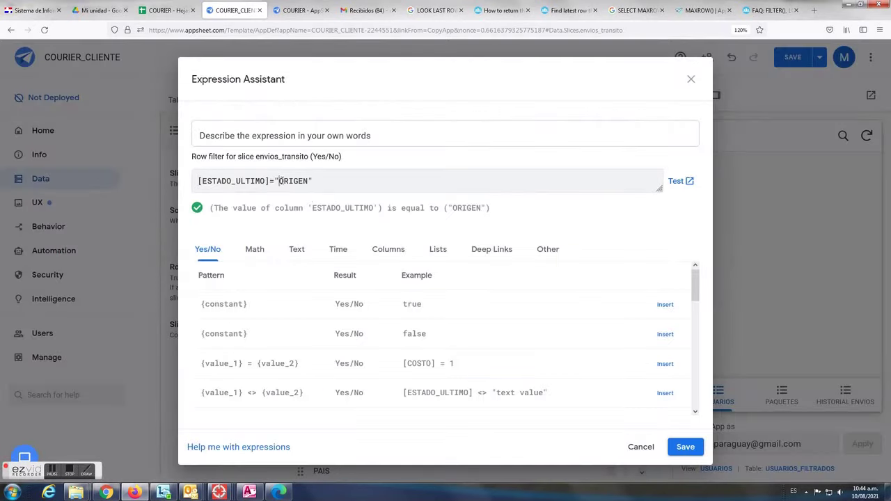
left_click_drag(279, 181, 304, 181)
type("trANSITO")
left_click(686, 449)
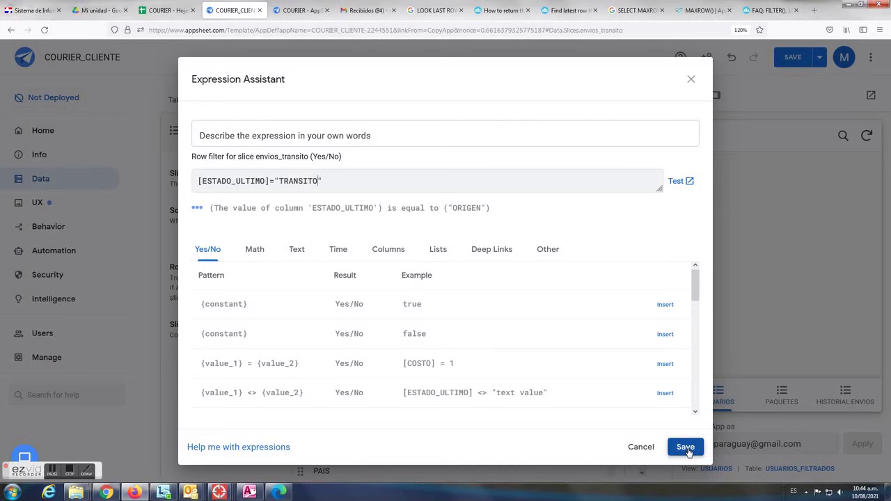
left_click(687, 449)
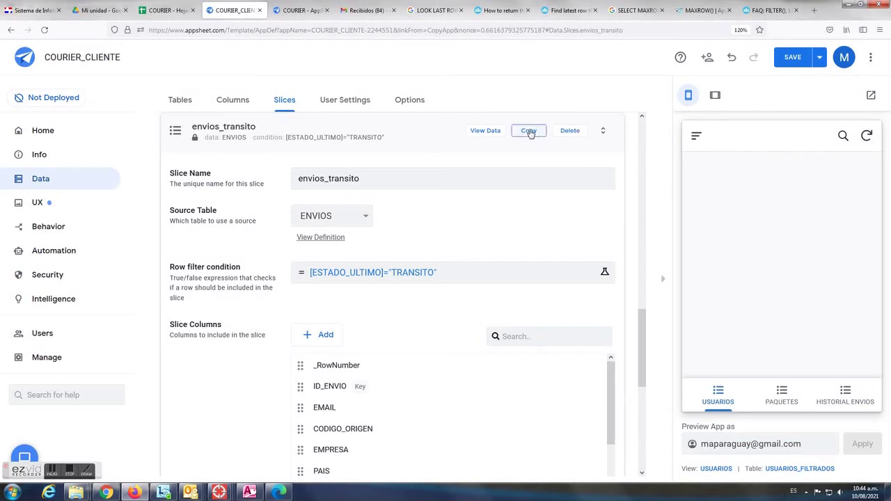
left_click(529, 132)
Rename the copied slice envios_destino with filter [ESTADO_ULTIMO]="DESTINO"
left_click(349, 179)
left_click_drag(330, 179, 384, 179)
type("desti")
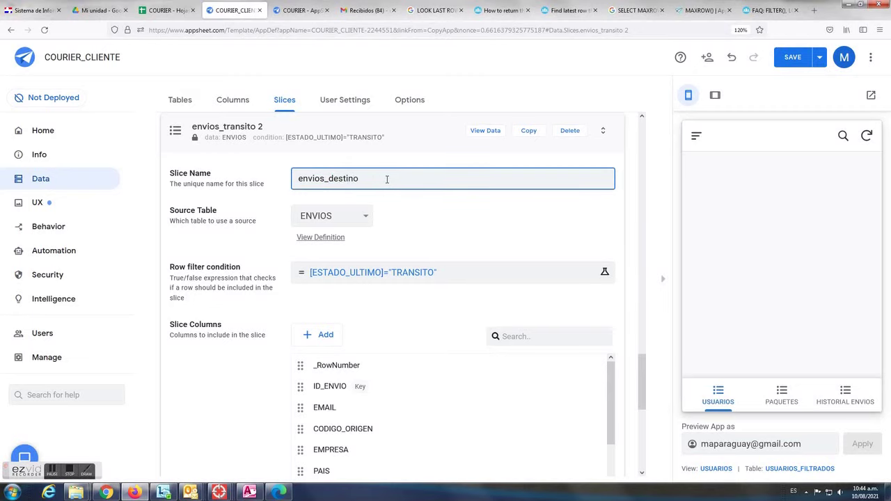
left_click(407, 273)
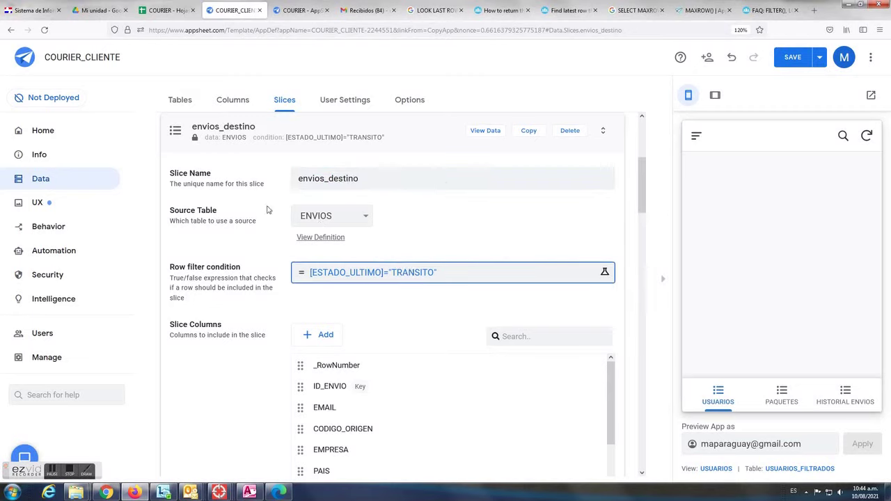
left_click_drag(279, 180, 304, 180)
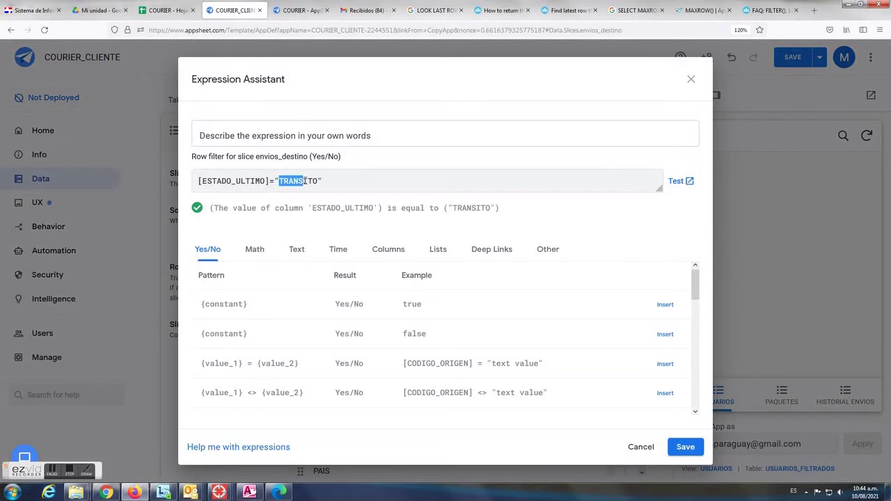
type("d")
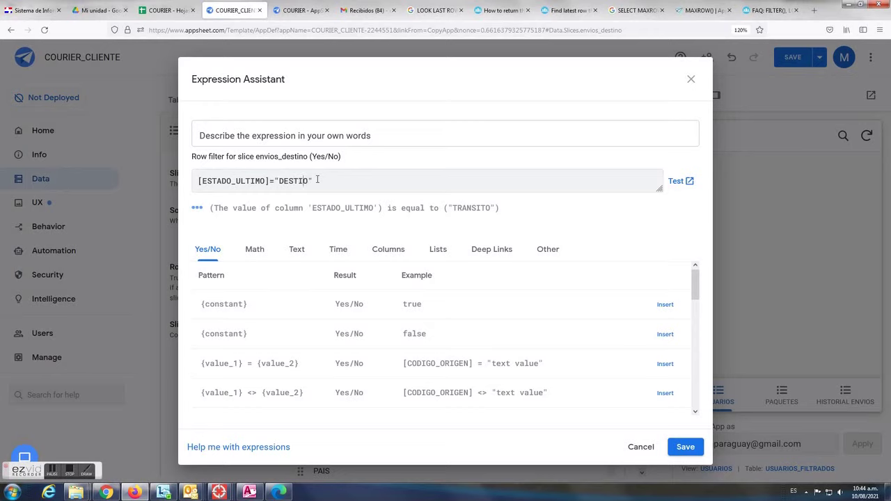
left_click(685, 447)
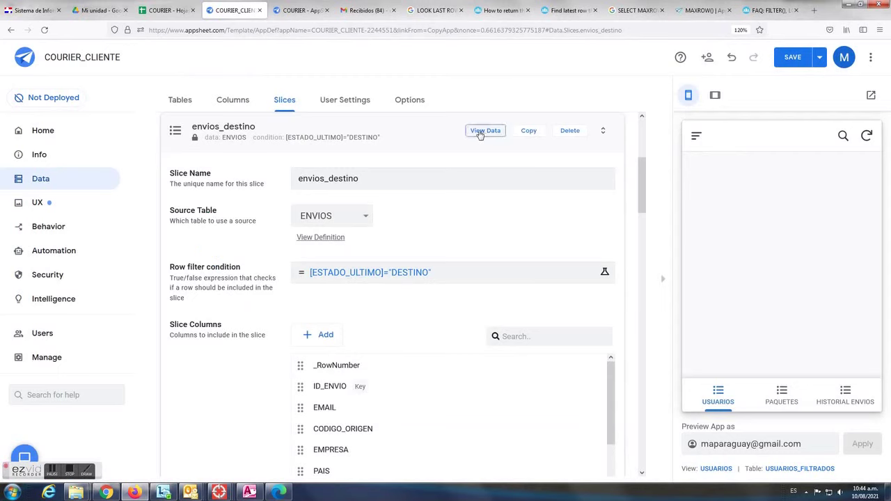
left_click(532, 133)
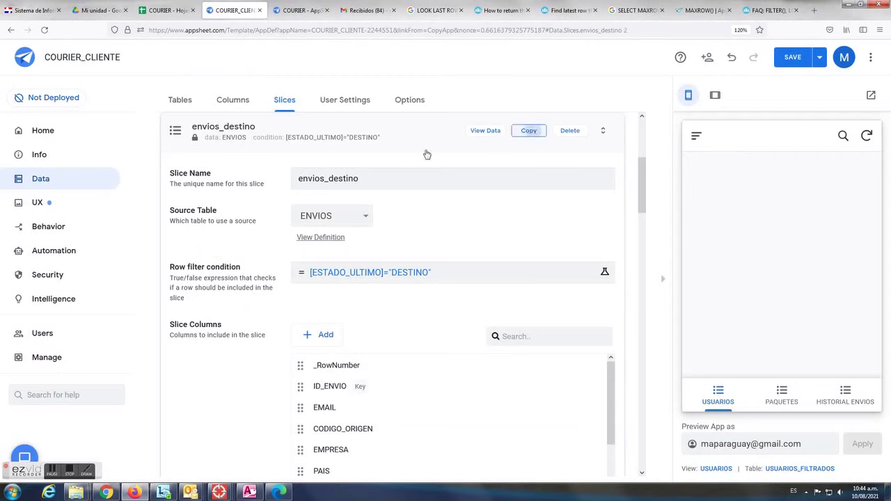
Rename the copy envios_RETIRADO and change its filter to [ESTADO_ULTIMO]="RETIRADO"
left_click(363, 178)
left_click_drag(328, 178, 376, 178)
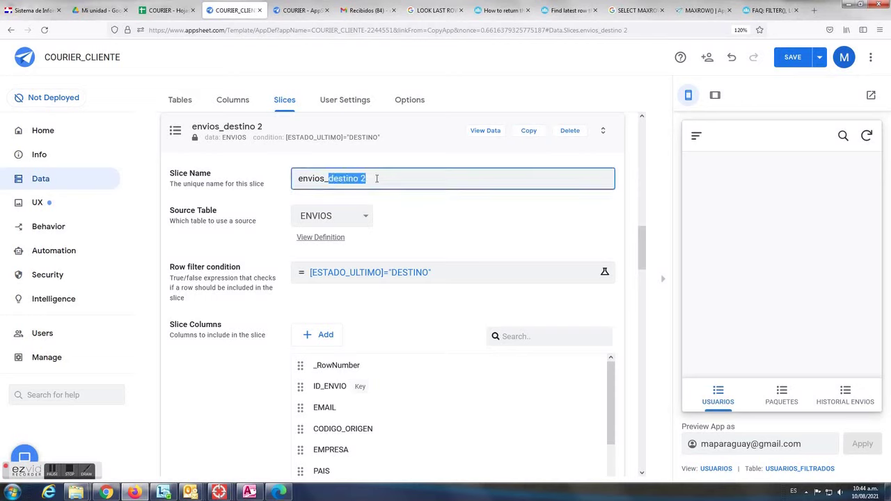
type("RETIRADO")
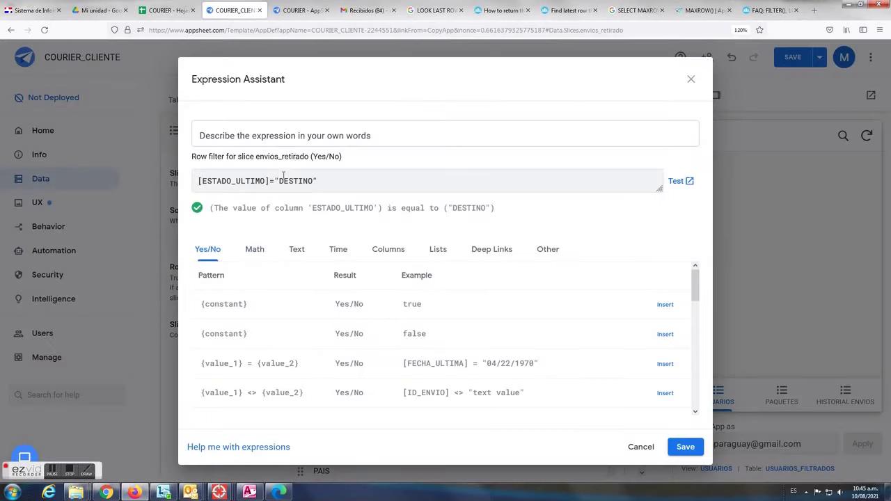
left_click_drag(279, 180, 299, 181)
type("R")
key("Delete")
type("ETIRAD")
left_click(682, 448)
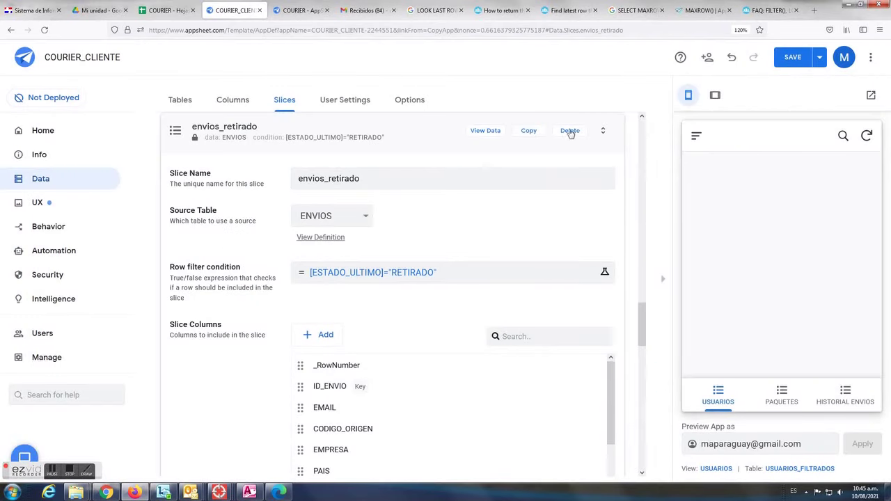
left_click(420, 181)
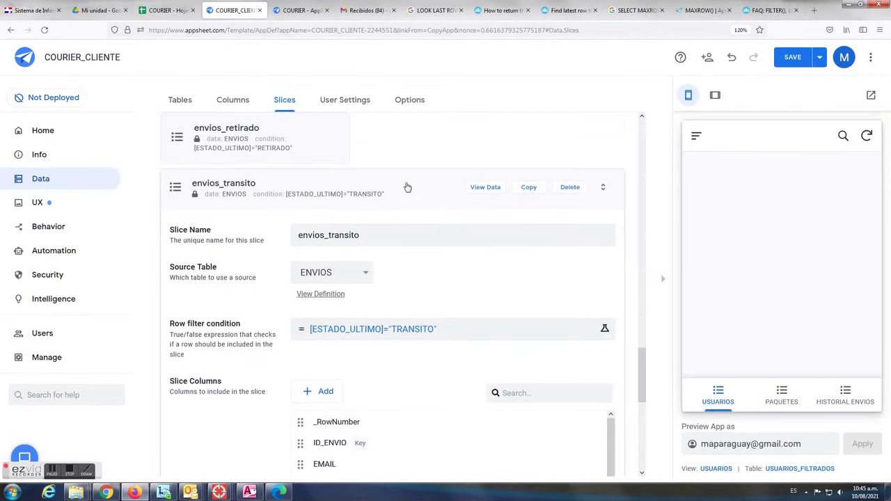
Collapse the transito, origen and destino slices and save the app
left_click(410, 176)
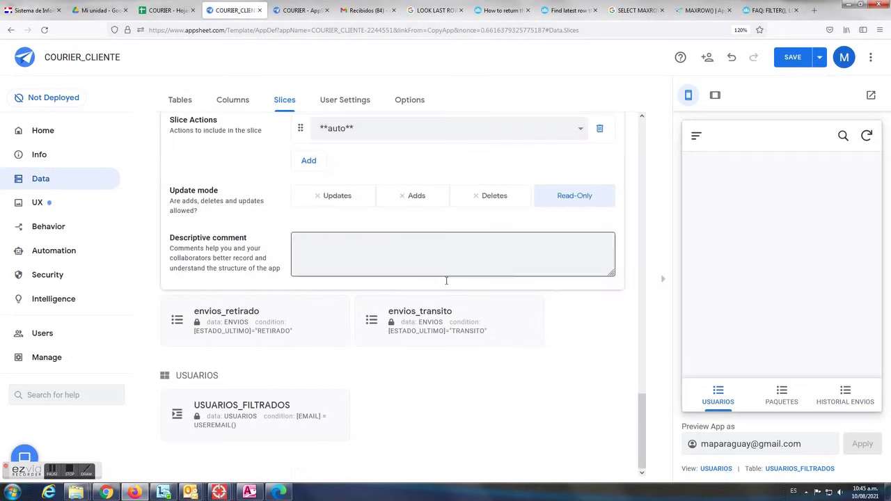
scroll(412, 265, "up", 3)
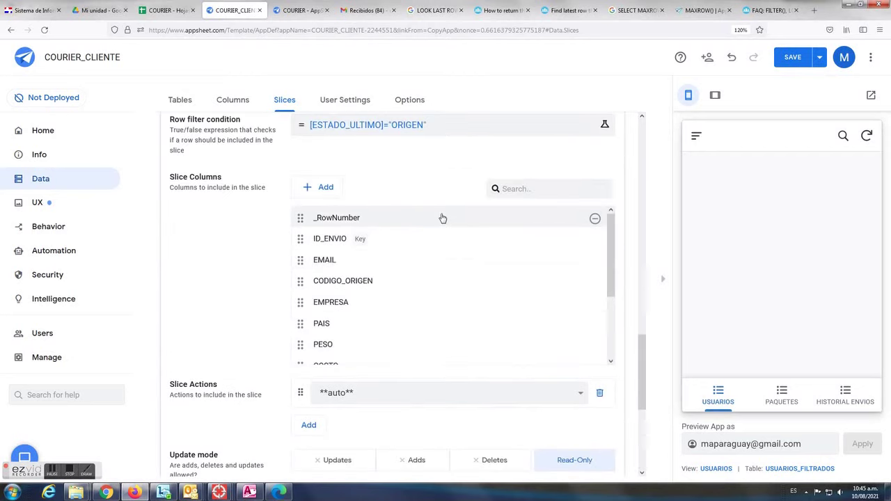
scroll(515, 184, "up", 3)
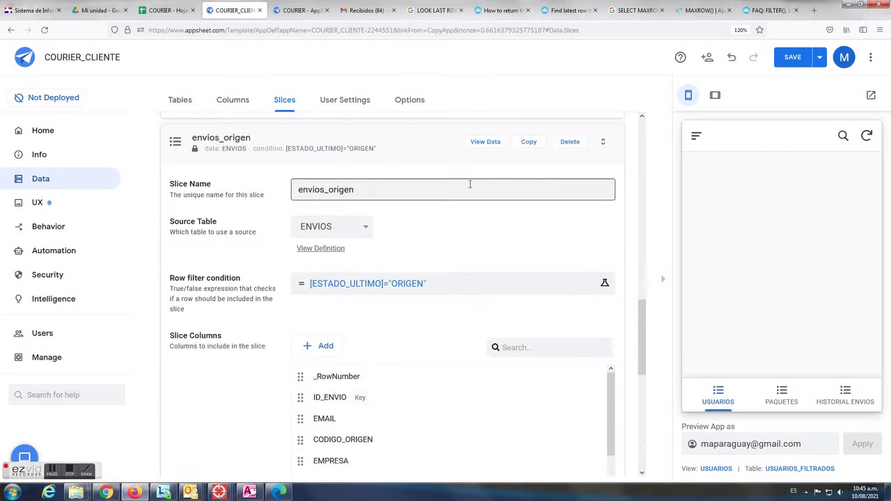
left_click(425, 147)
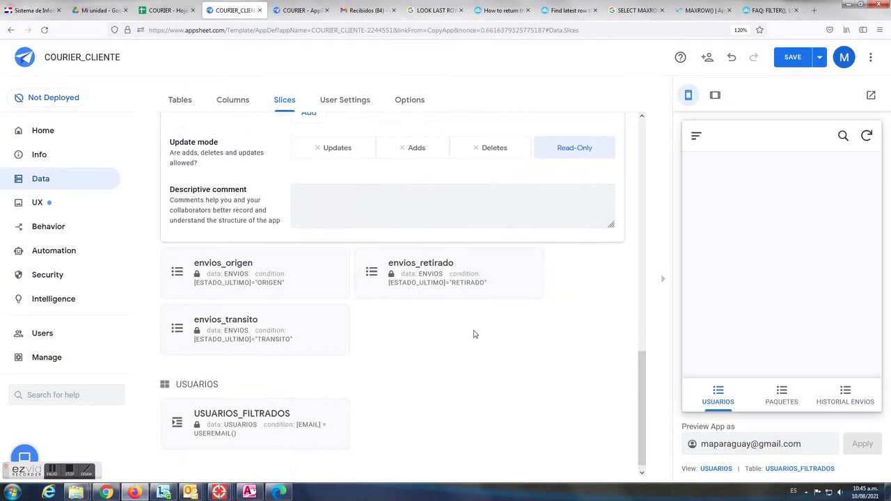
scroll(474, 334, "up", 8)
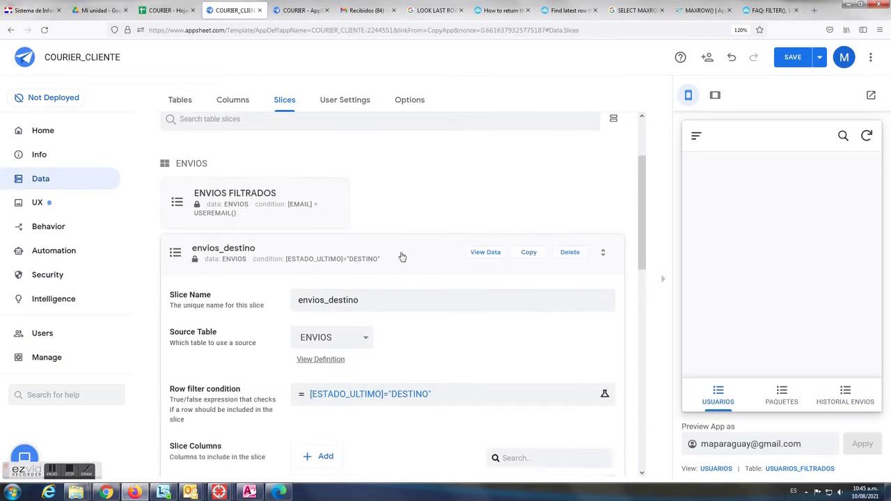
left_click(402, 258)
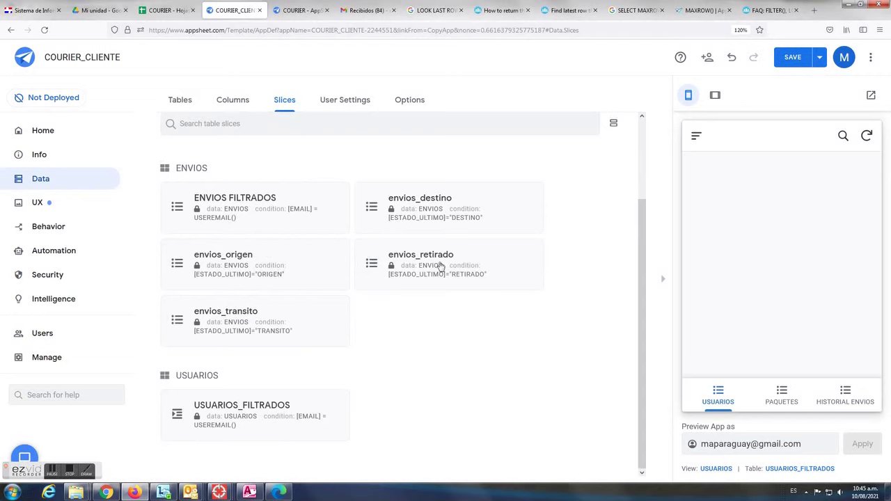
left_click(790, 61)
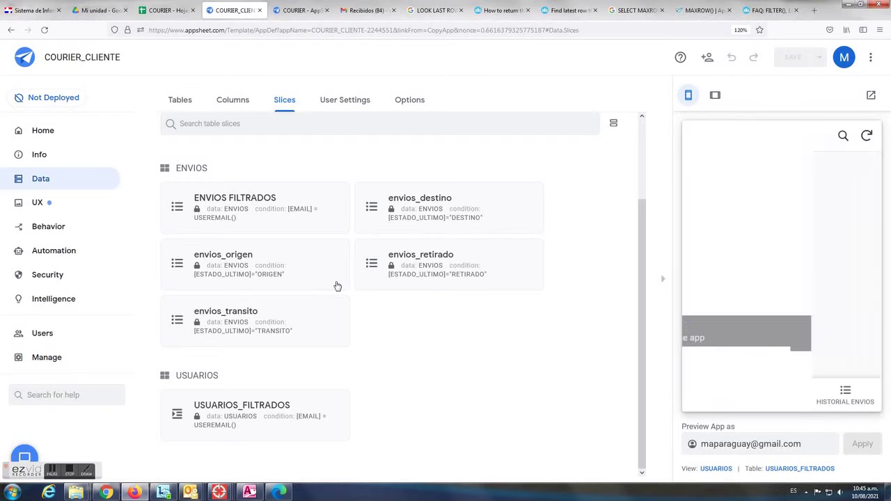
left_click(39, 204)
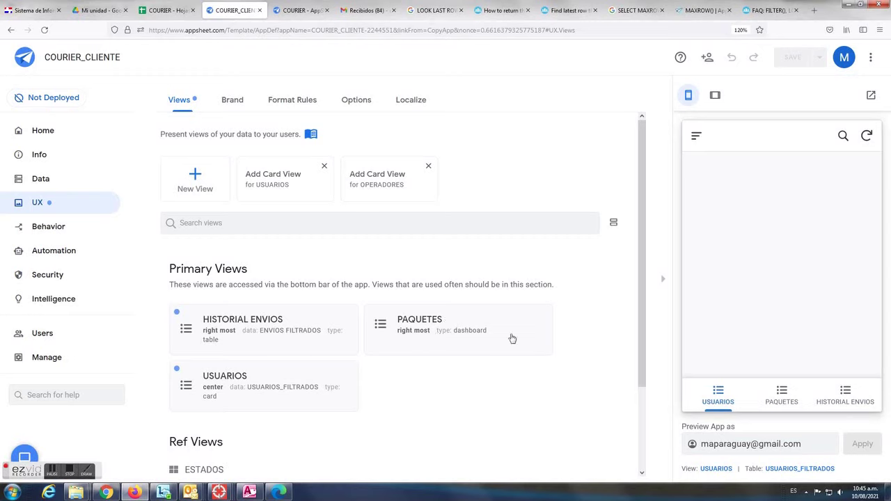
Create a new view and name it 1ORIGEN
scroll(382, 322, "down", 1)
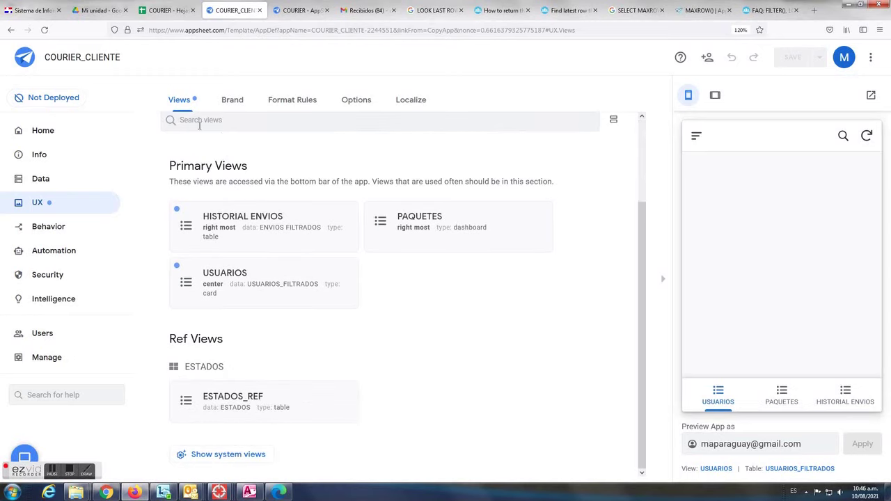
scroll(278, 213, "up", 1)
left_click(196, 178)
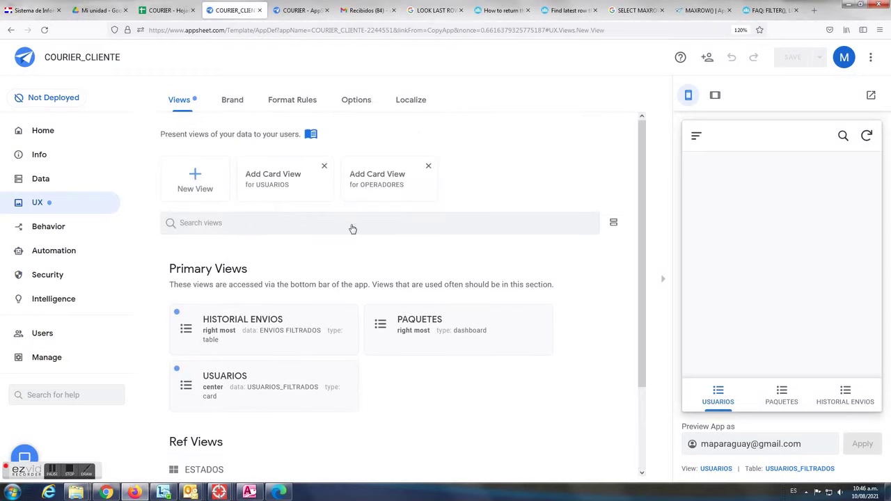
left_click(356, 179)
key("ctrl+a")
type("1ORIGE")
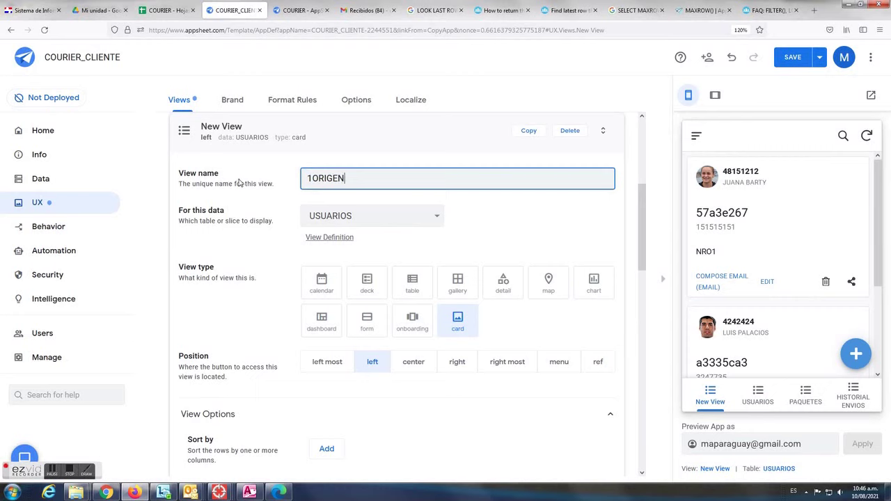
Show the envios_origen slice as a deck view in the ref position
left_click(434, 217)
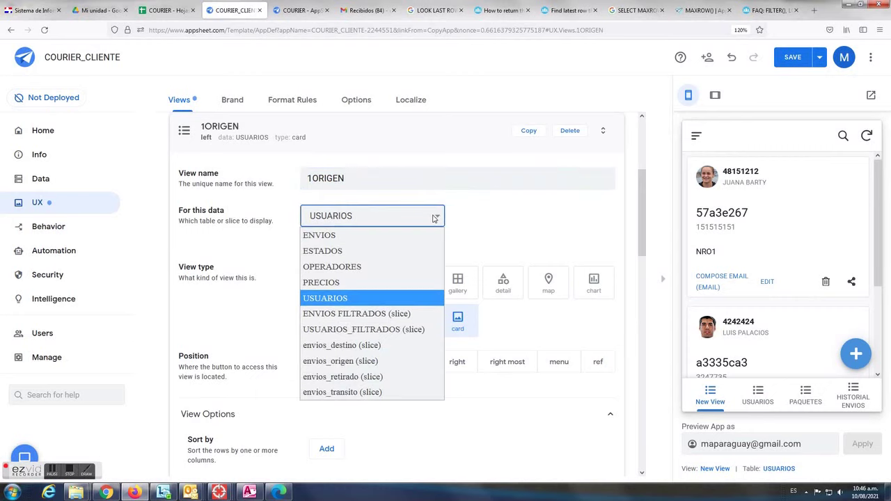
left_click(360, 361)
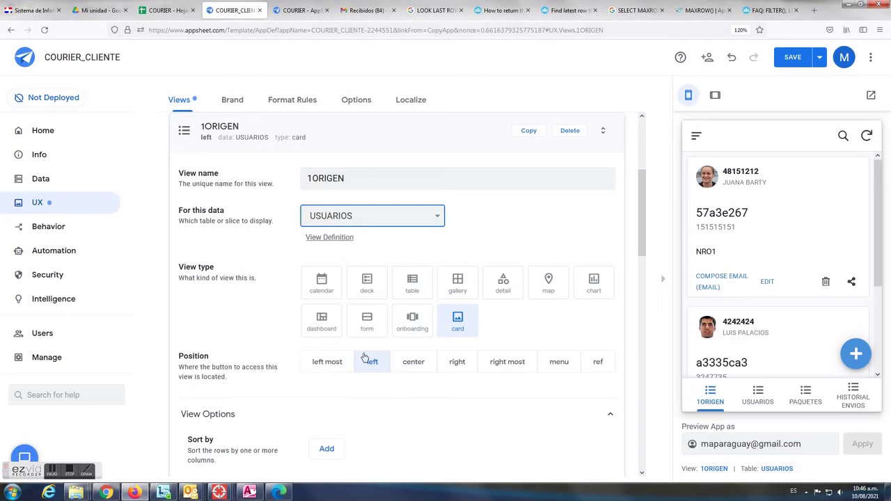
left_click(367, 285)
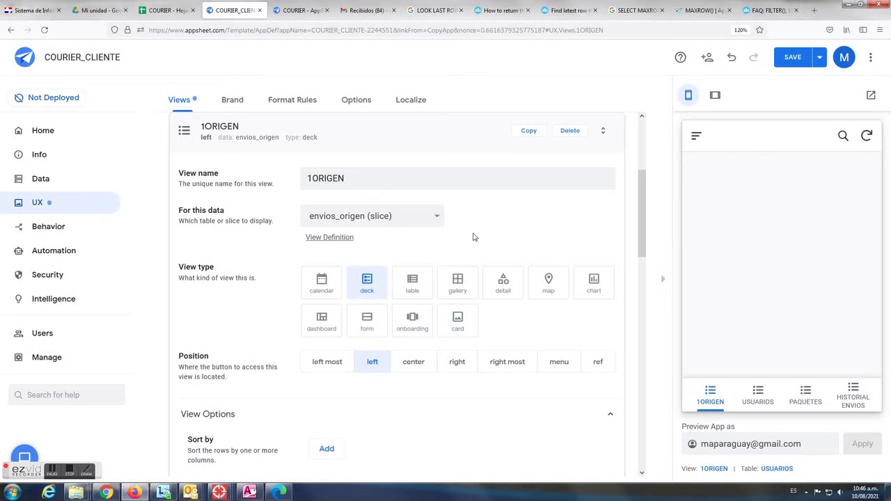
scroll(529, 264, "down", 1)
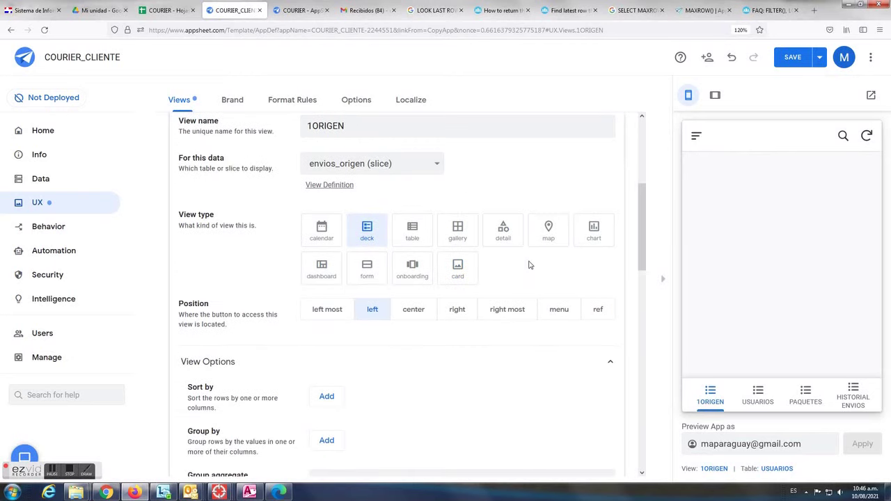
scroll(450, 327, "down", 1)
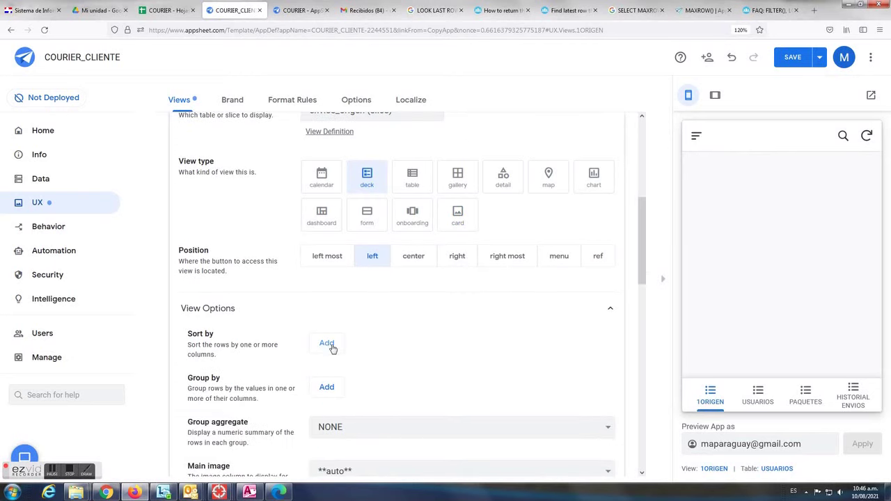
scroll(547, 274, "up", 3)
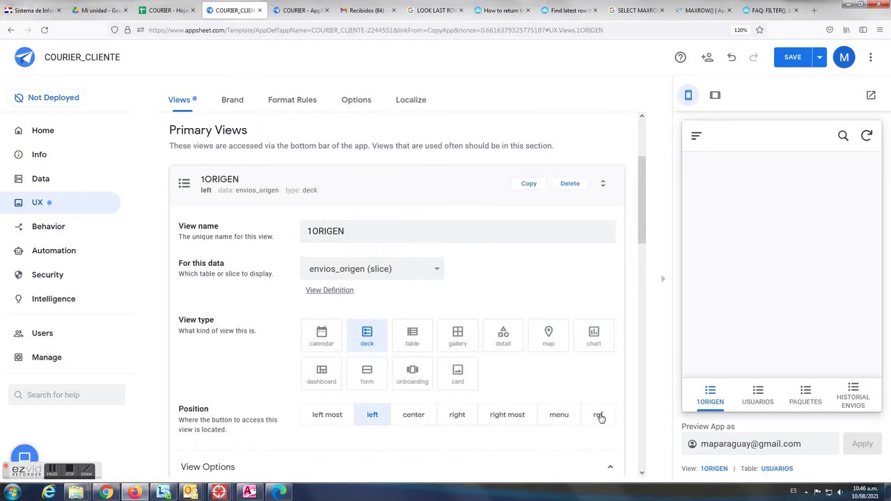
left_click(599, 415)
Set the deck's primary header to CODIGO_ORIGEN and secondary header to COSTO
scroll(503, 423, "down", 3)
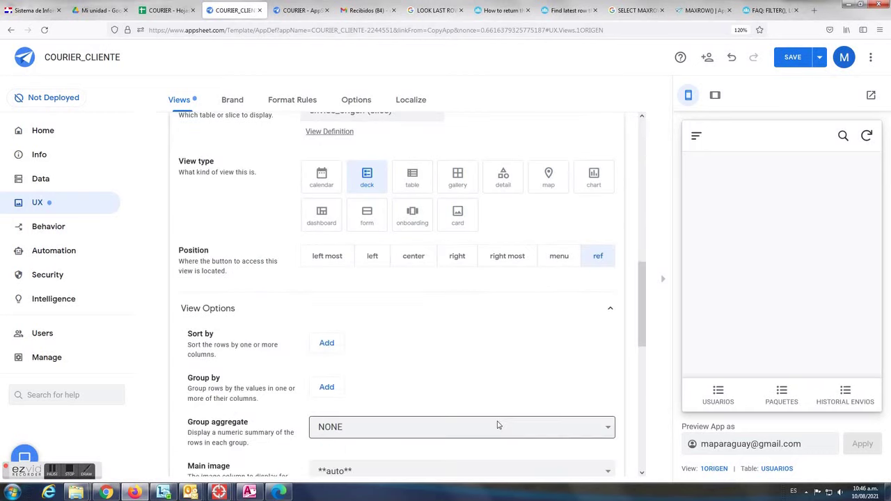
scroll(498, 424, "down", 3)
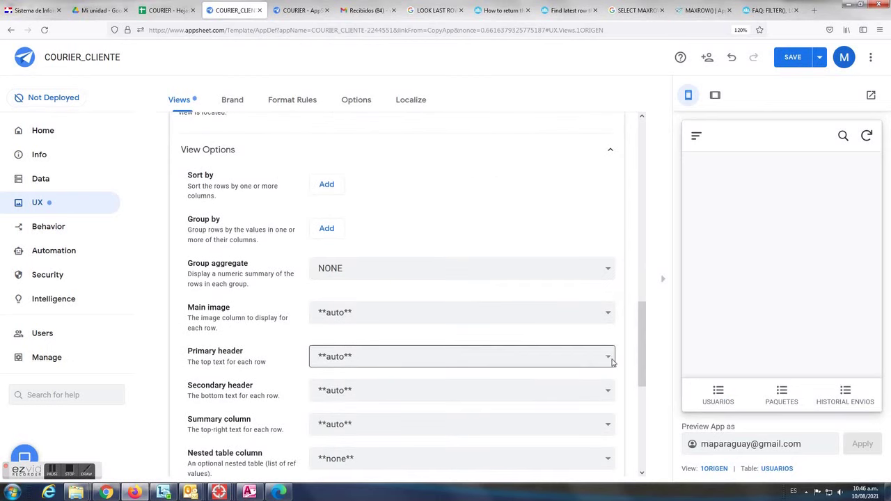
left_click(610, 360)
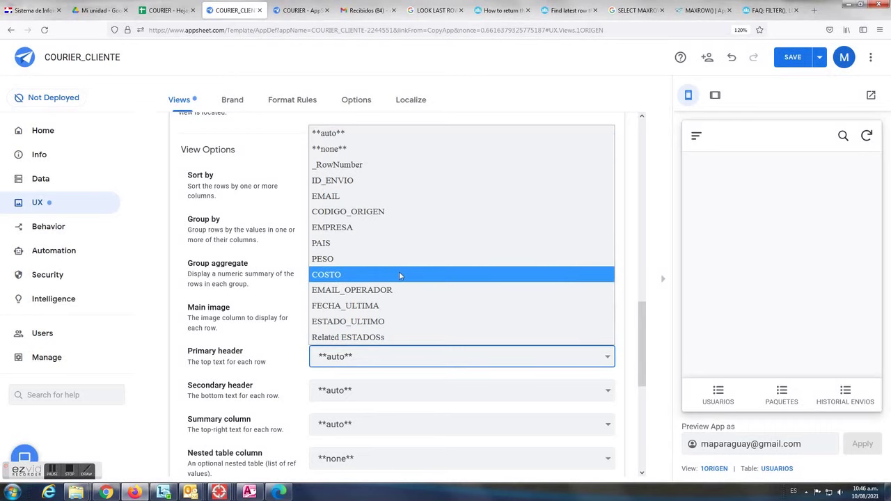
left_click(389, 211)
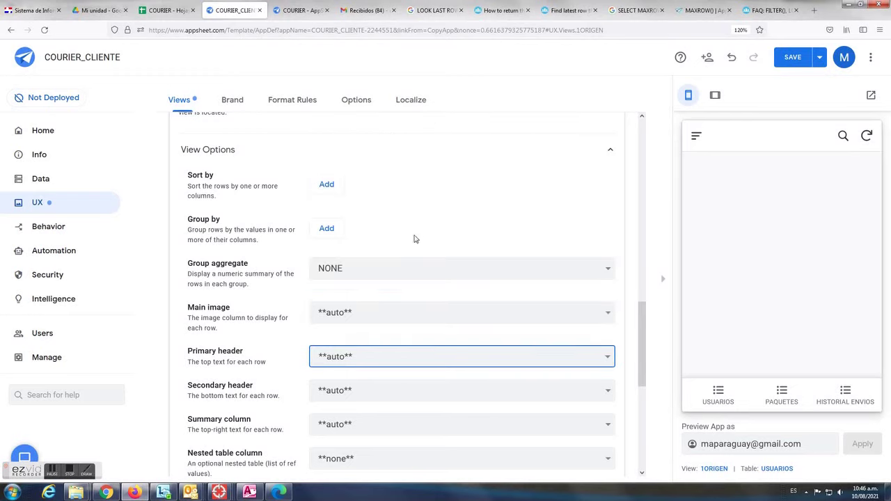
left_click(591, 391)
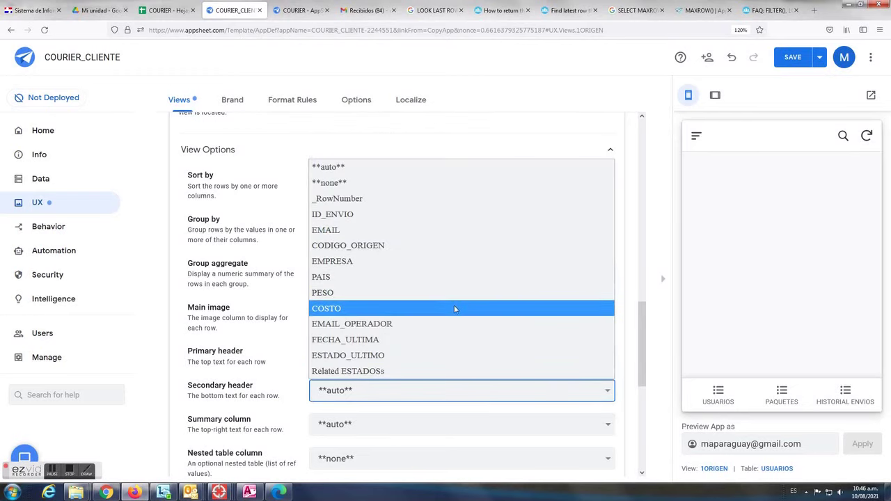
left_click(456, 309)
scroll(525, 211, "up", 5)
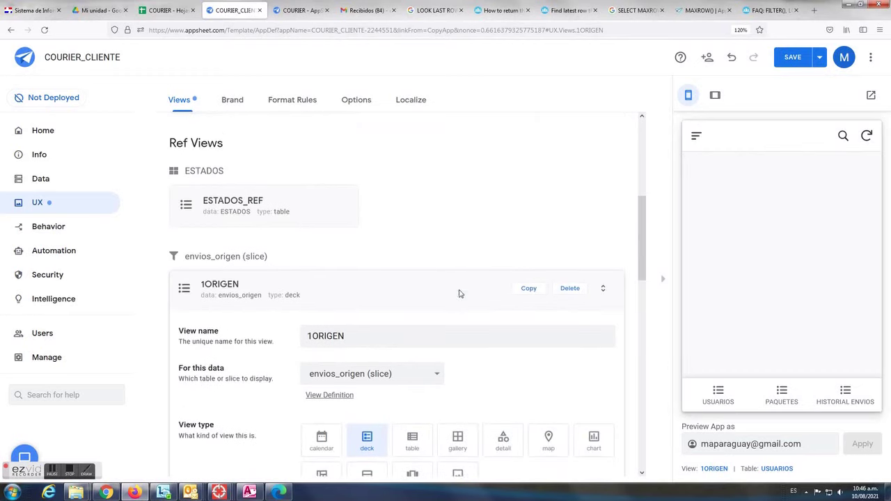
scroll(461, 296, "down", 1)
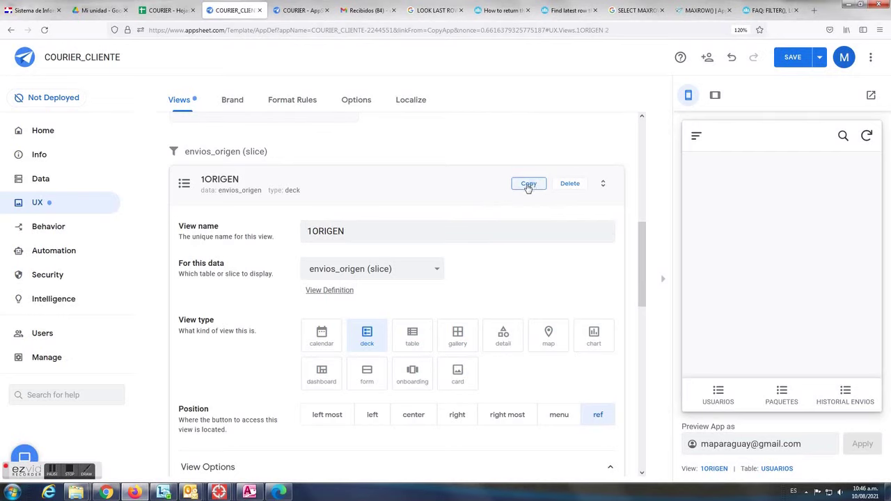
Copy 1ORIGEN as 2TRANSITO based on the envios_transito slice
left_click(530, 184)
left_click_drag(355, 179, 277, 180)
type("2TR")
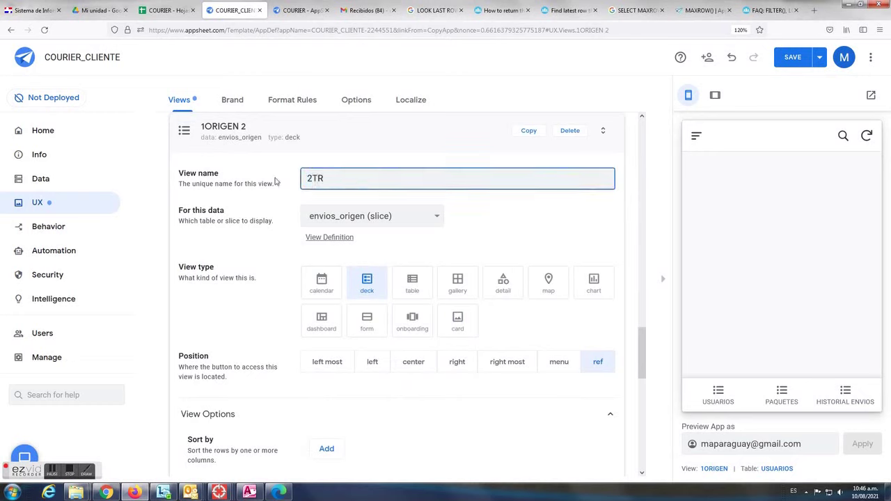
type("ANSITO")
left_click(419, 221)
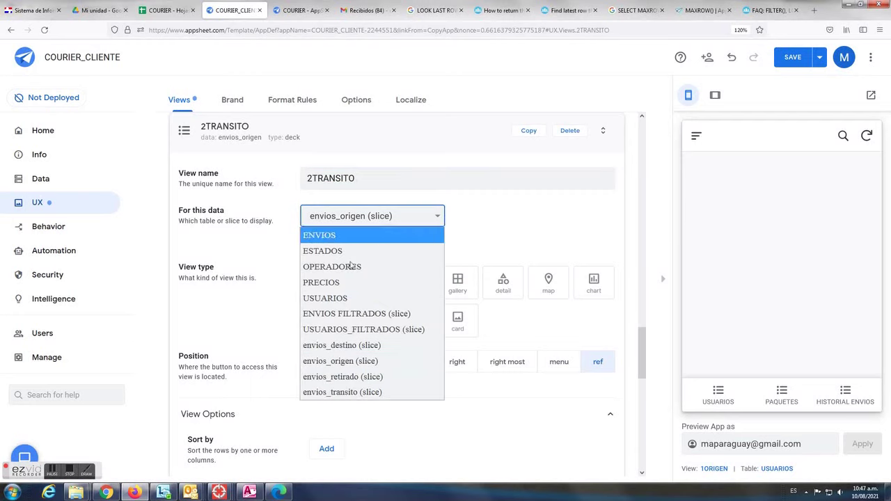
left_click(341, 393)
Copy 2TRANSITO as 3DESTINO based on the envios_destino slice
left_click(529, 130)
left_click_drag(308, 179, 388, 178)
type("3")
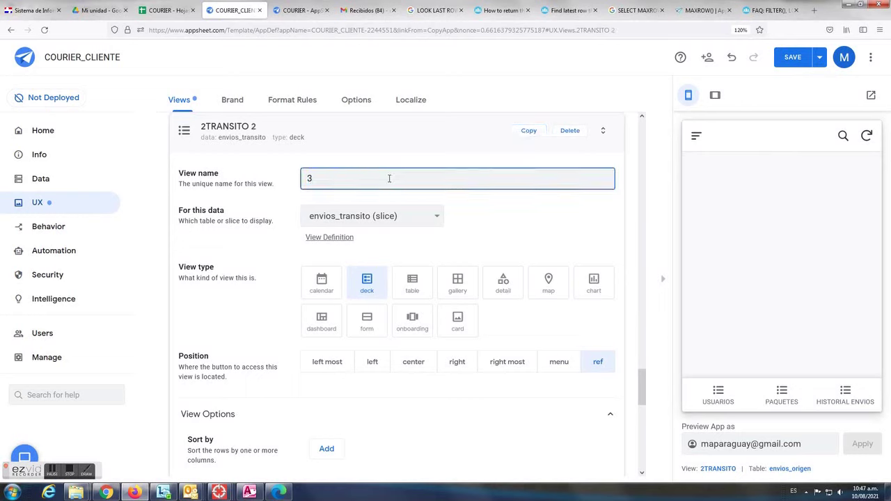
key("BackSpace")
key("BackSpace")
key("BackSpace")
type("STINO")
left_click(419, 216)
left_click(350, 352)
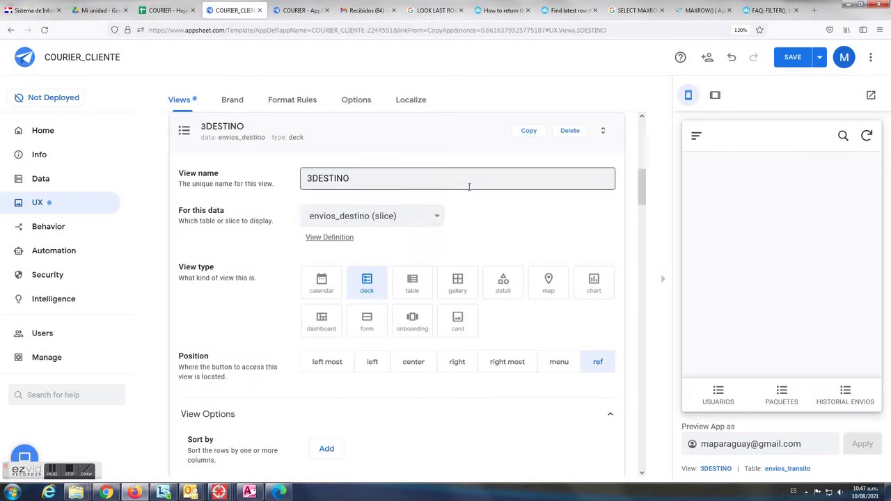
Copy 3DESTINO as 4RETIRADO on the envios_retirado slice and save the app
left_click(528, 133)
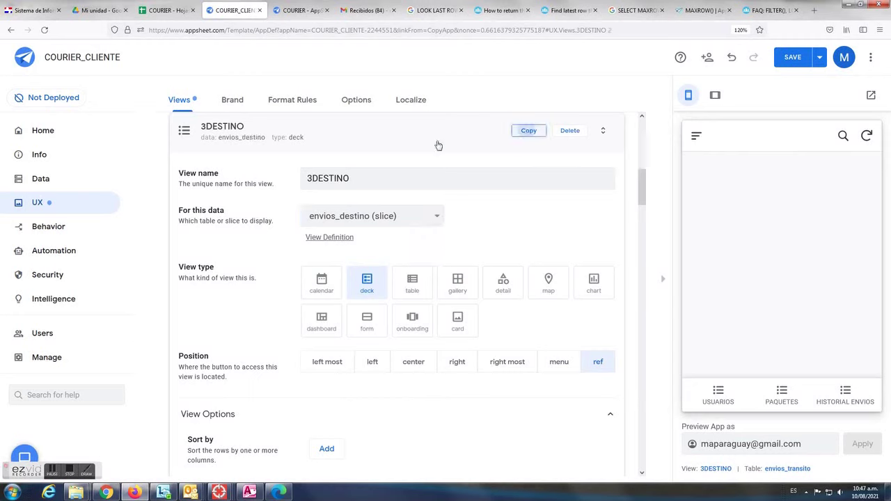
left_click(352, 179)
left_click_drag(353, 179, 259, 180)
type("4R")
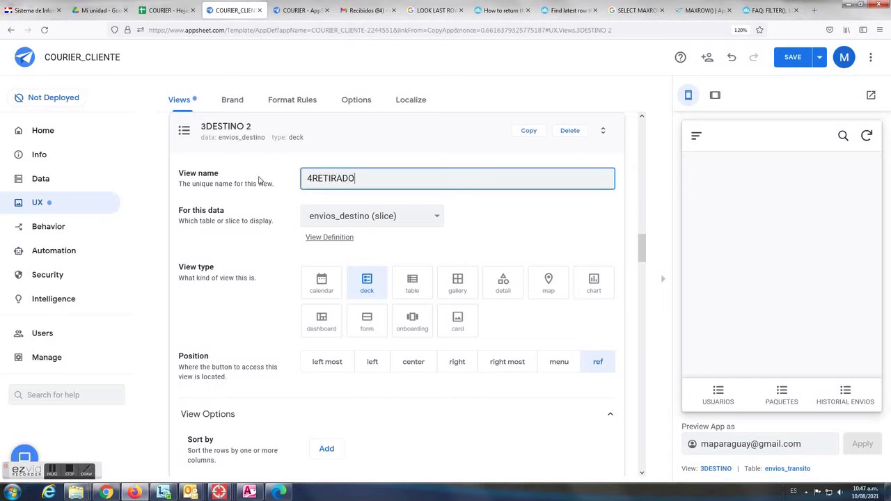
left_click(398, 226)
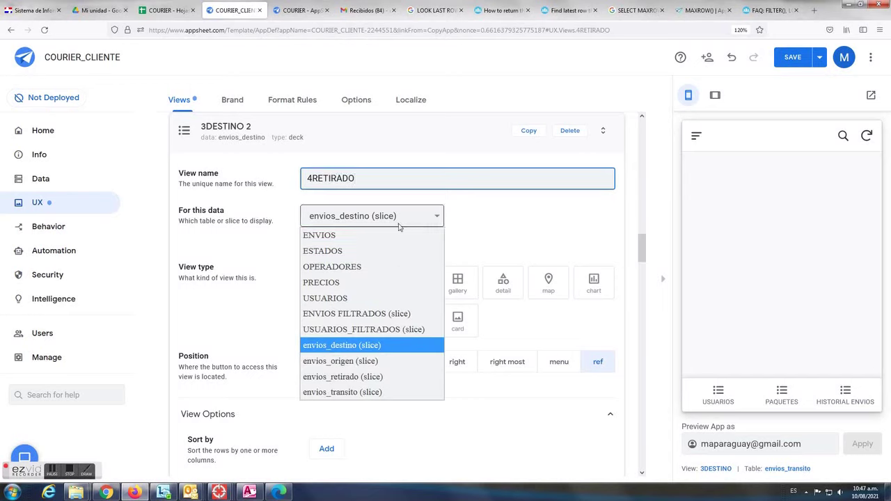
left_click(355, 377)
left_click(793, 58)
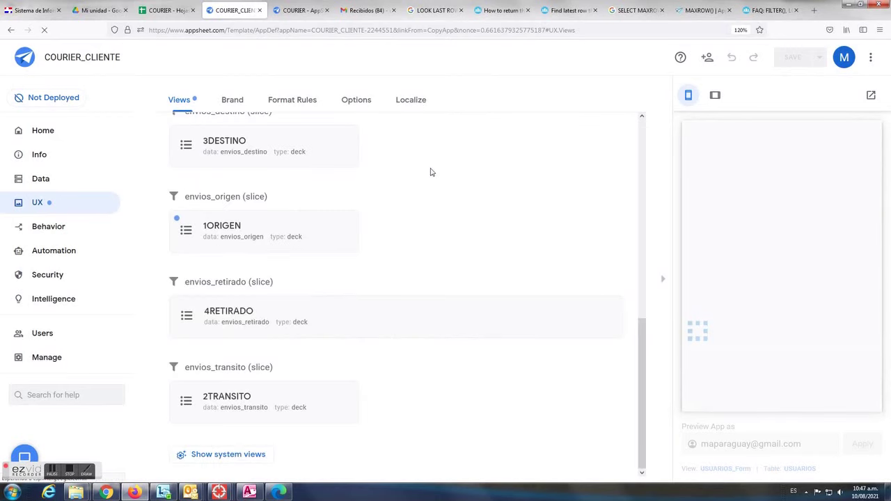
In the PAQUETES dashboard, add 1ORIGEN and 2TRANSITO as the first two view entries
scroll(374, 244, "up", 8)
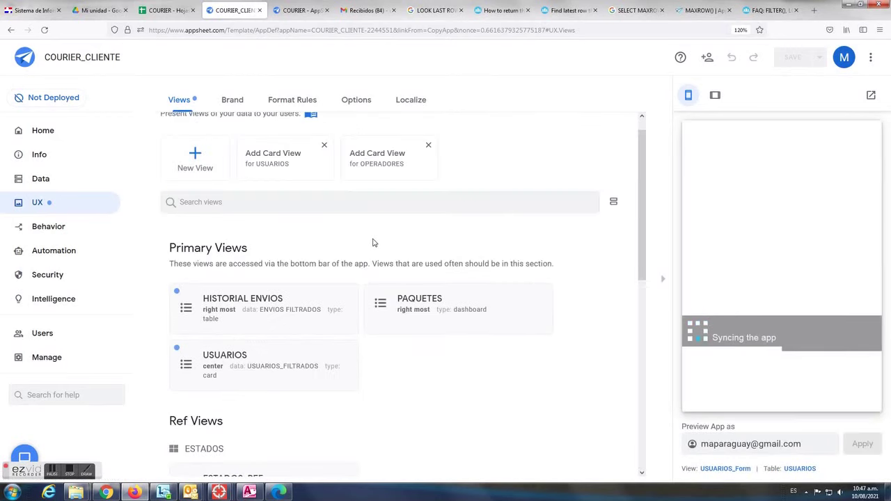
scroll(371, 243, "up", 1)
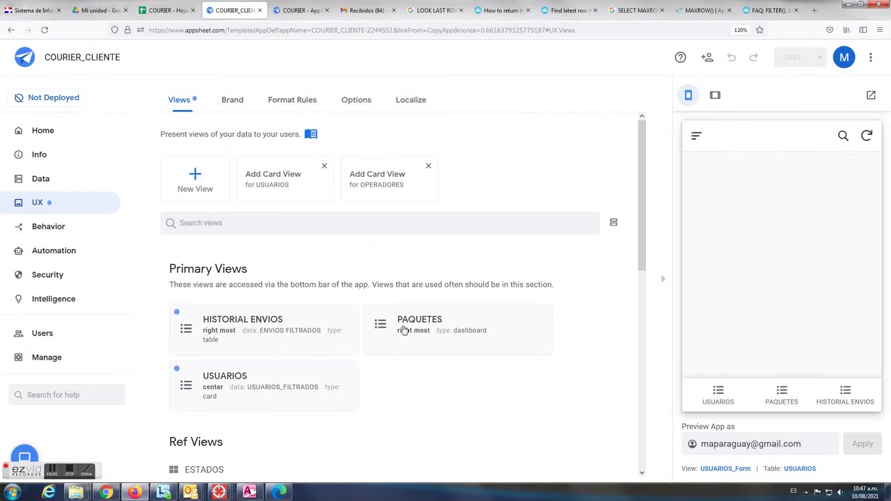
left_click(429, 327)
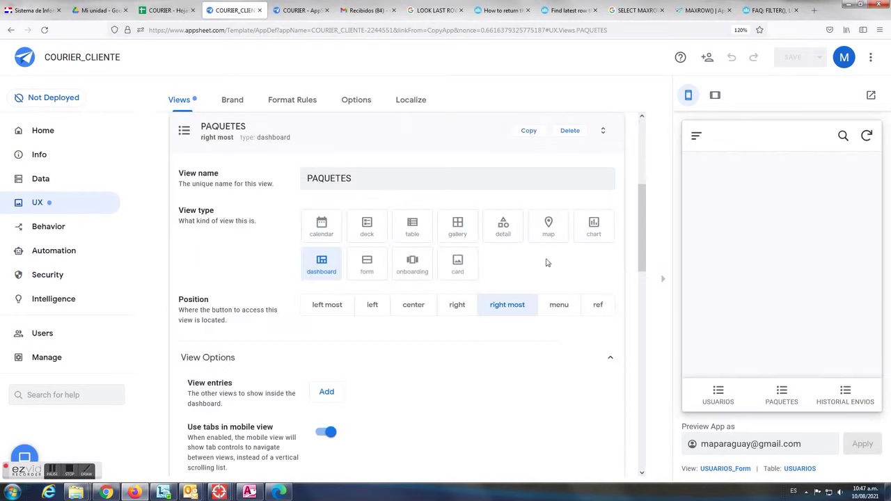
scroll(408, 356, "down", 3)
left_click_drag(193, 280, 233, 281)
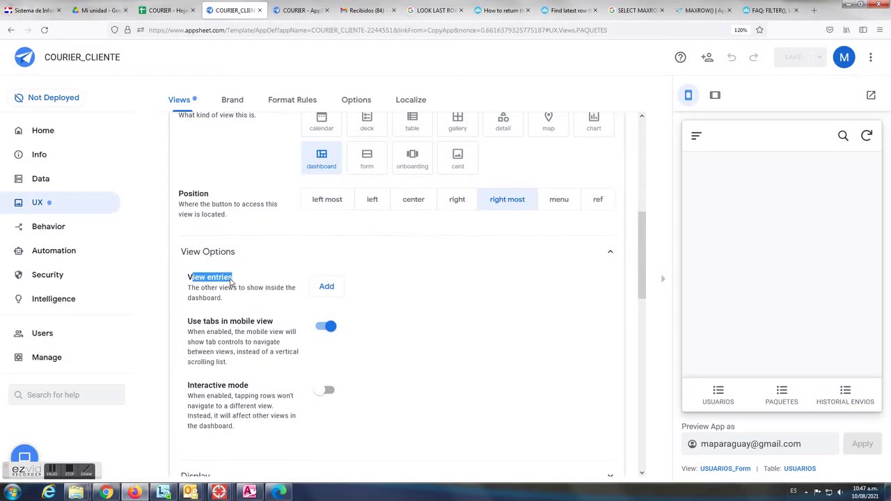
left_click(325, 287)
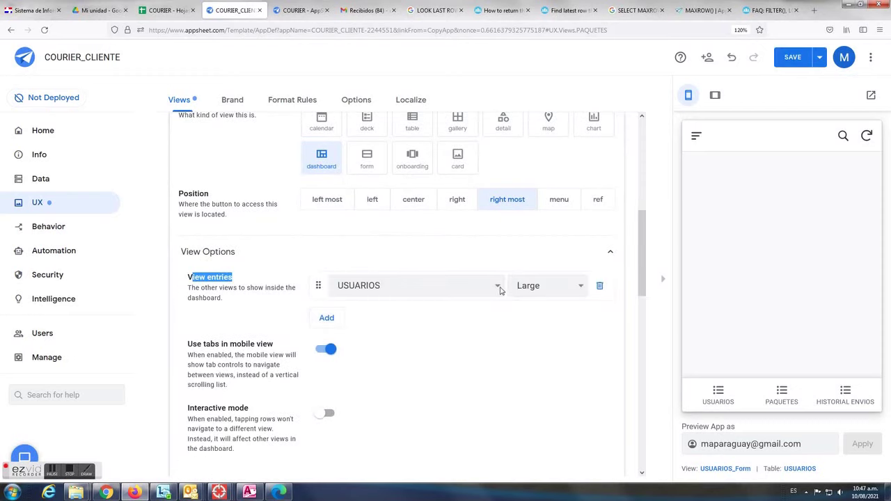
left_click(500, 291)
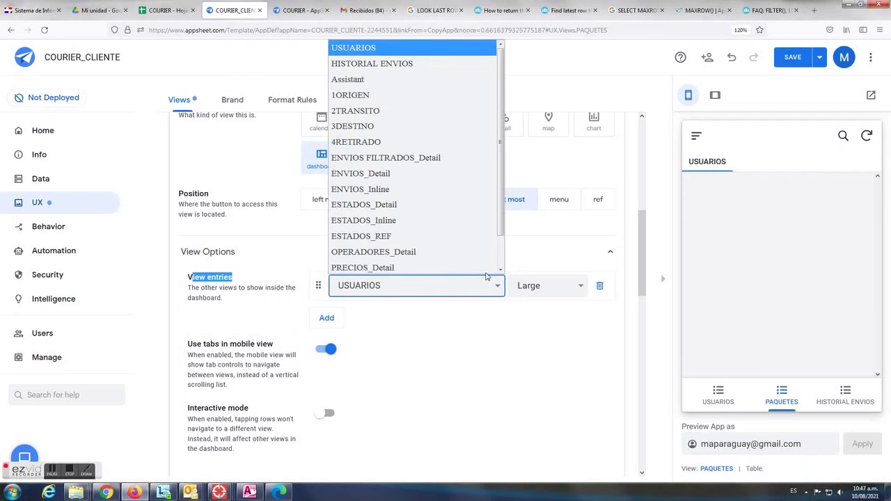
left_click(395, 96)
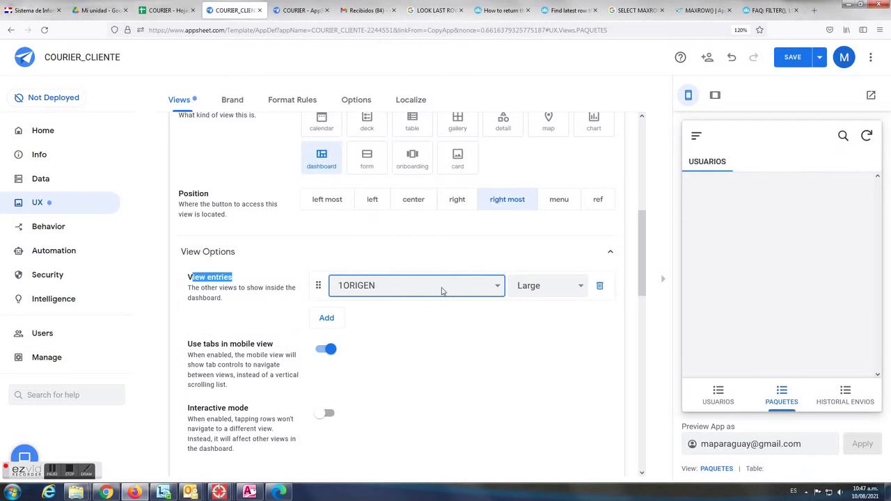
left_click(327, 318)
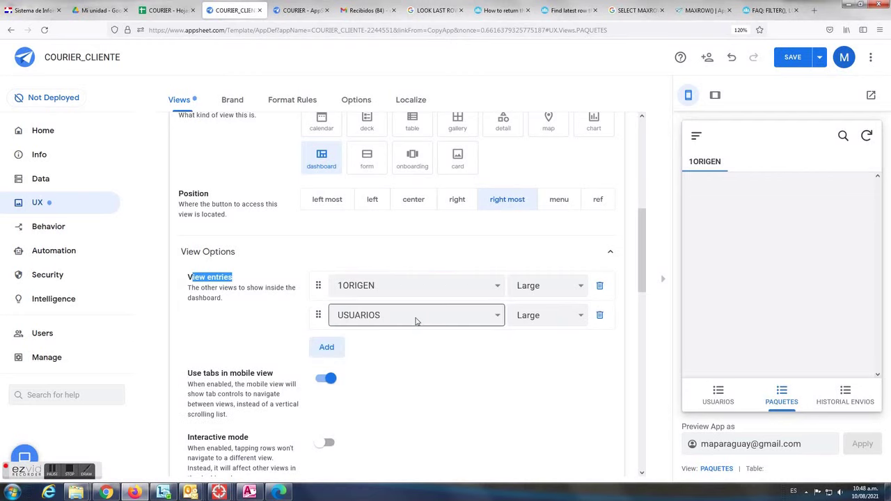
left_click(498, 318)
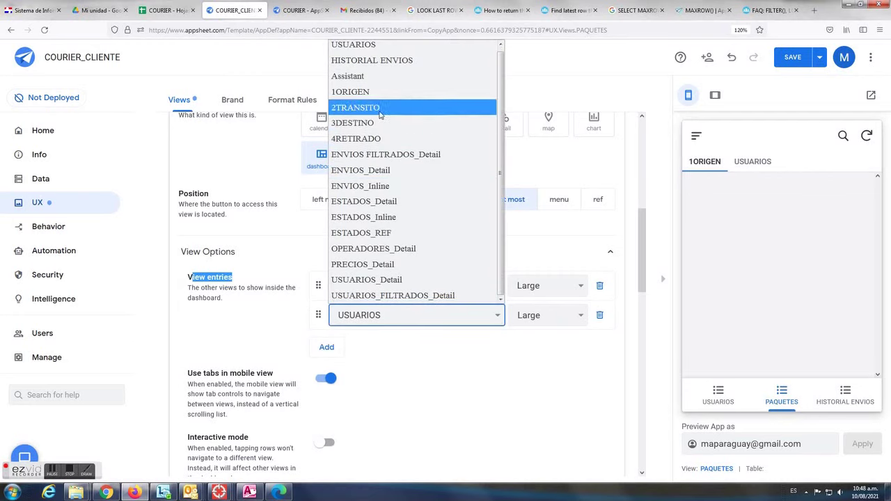
left_click(387, 108)
Add 3DESTINO and 4RETIRADO as the third and fourth entries and save
left_click(326, 347)
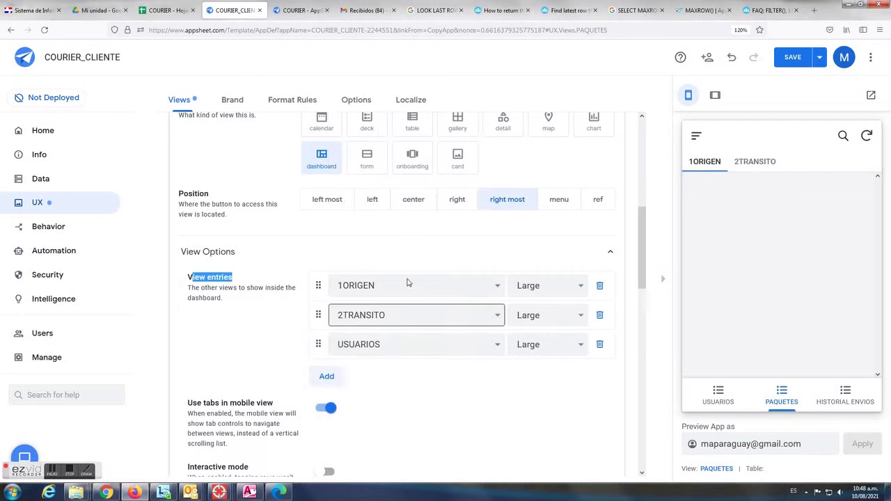
left_click(497, 344)
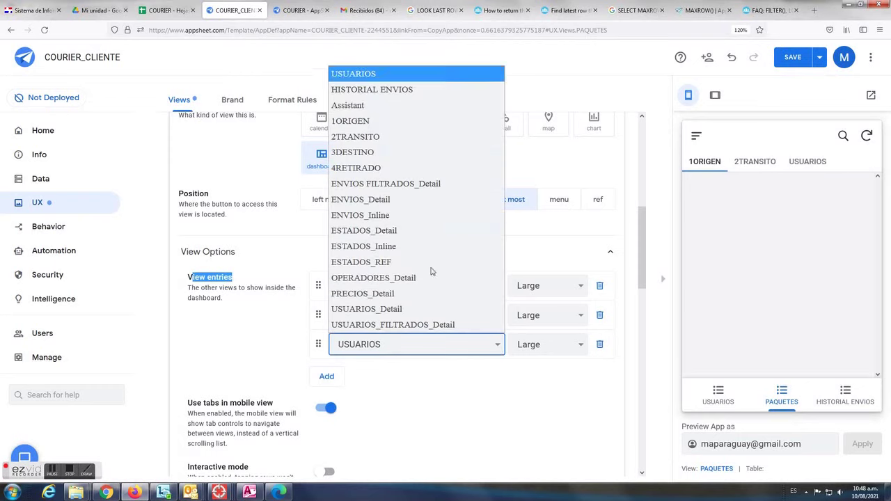
left_click(352, 152)
left_click(326, 376)
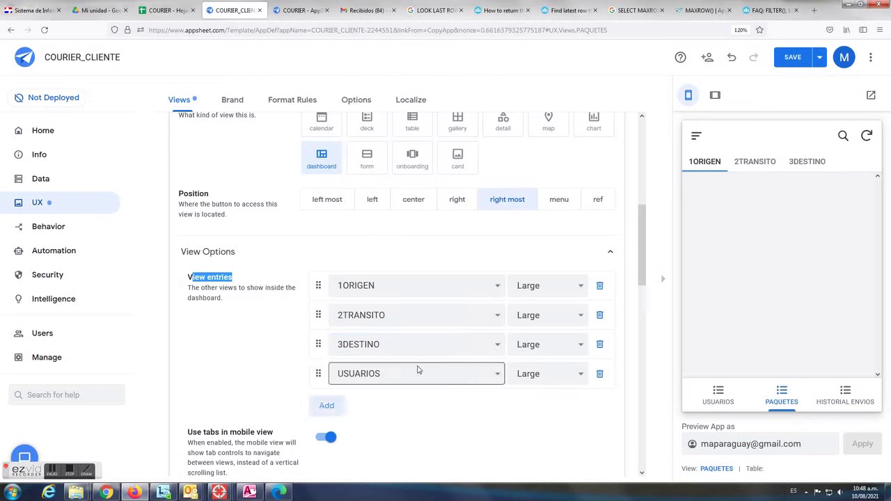
left_click(491, 375)
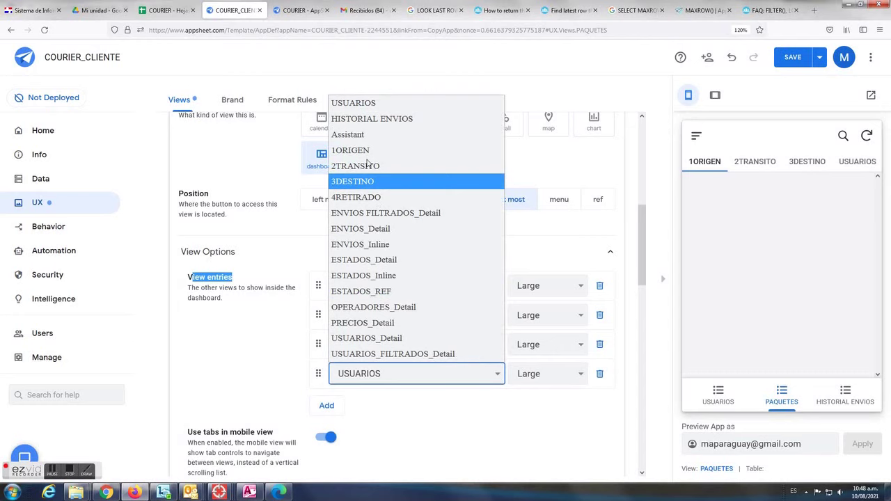
left_click(354, 199)
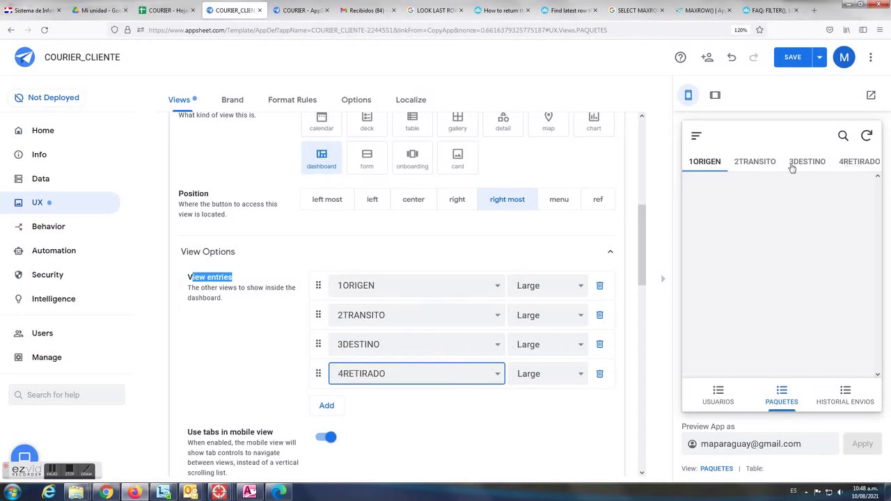
left_click(792, 58)
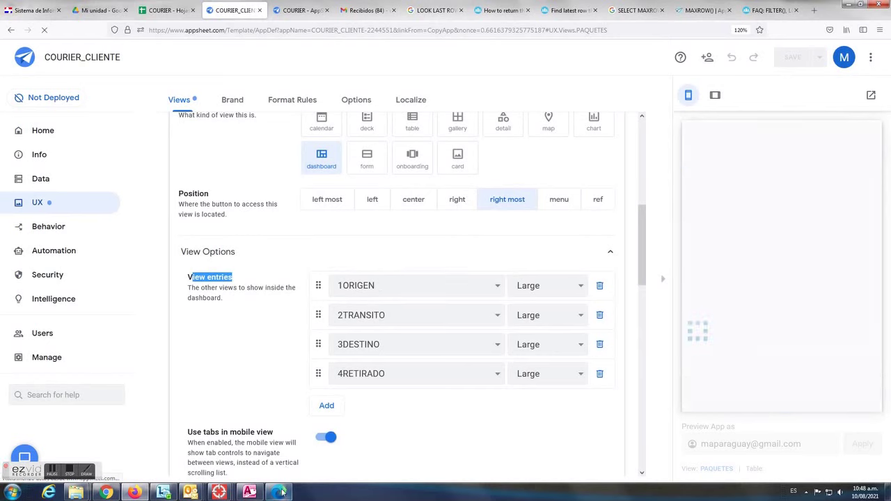
mouse_move(280, 493)
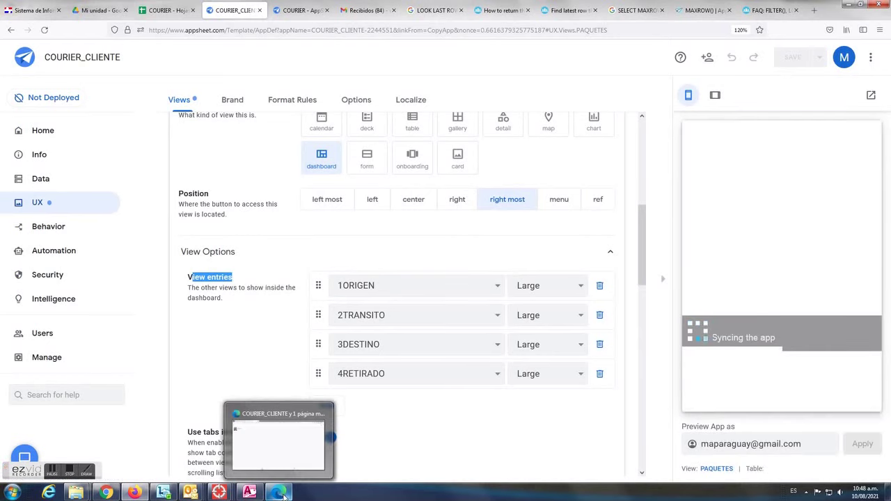
Resync the running COURIER_CLIENTE app and open its PAQUETES dashboard
left_click(282, 494)
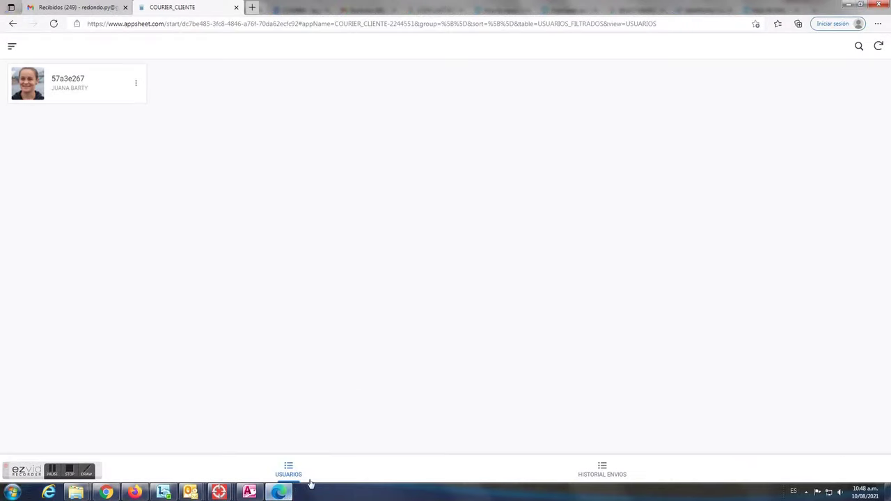
left_click(880, 46)
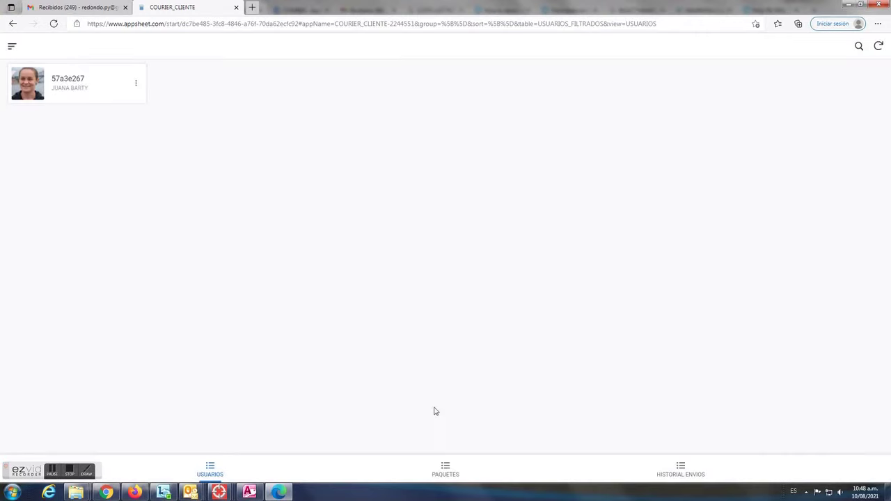
left_click(456, 470)
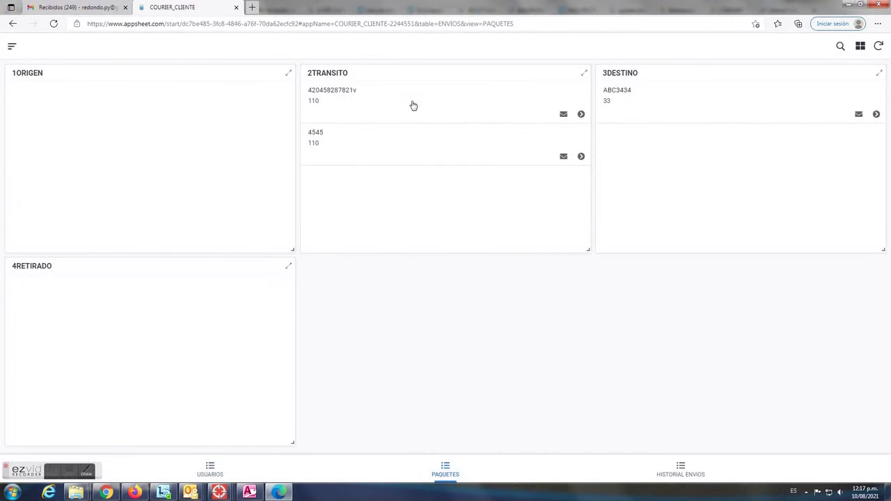
Review the details of the in-transit package, package 4545 and ABC3434's status history
left_click(413, 107)
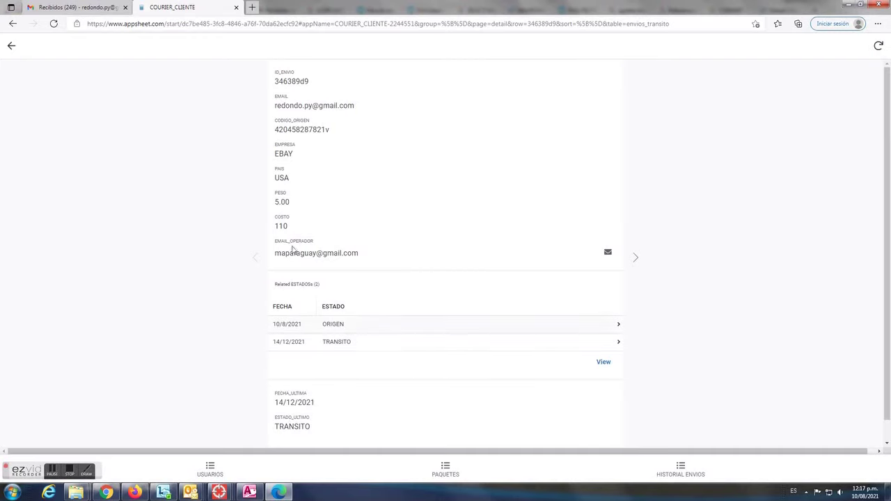
left_click(13, 46)
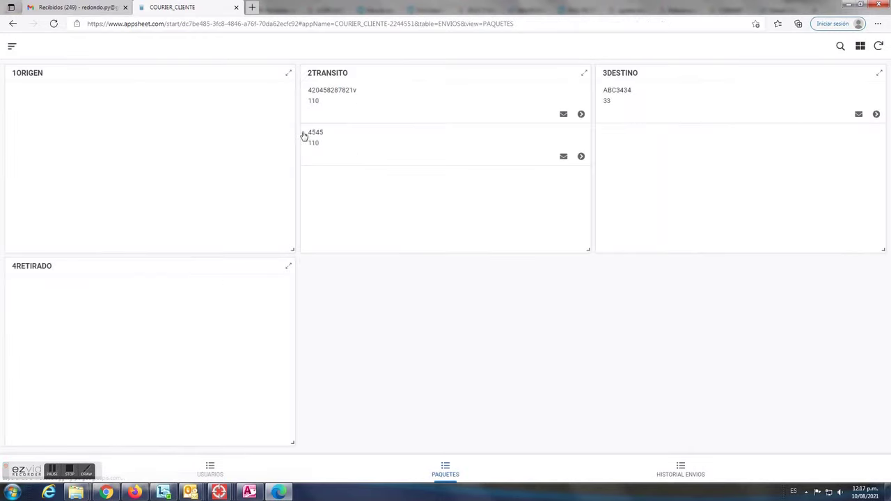
left_click(370, 153)
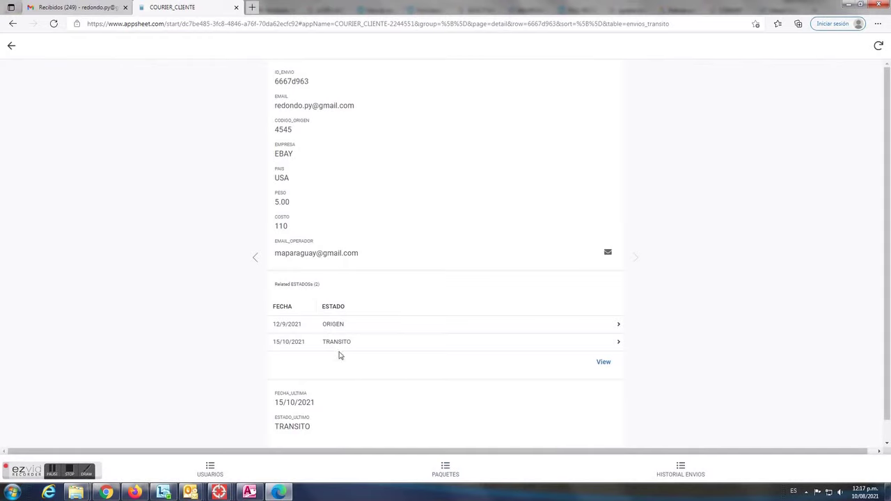
left_click(11, 45)
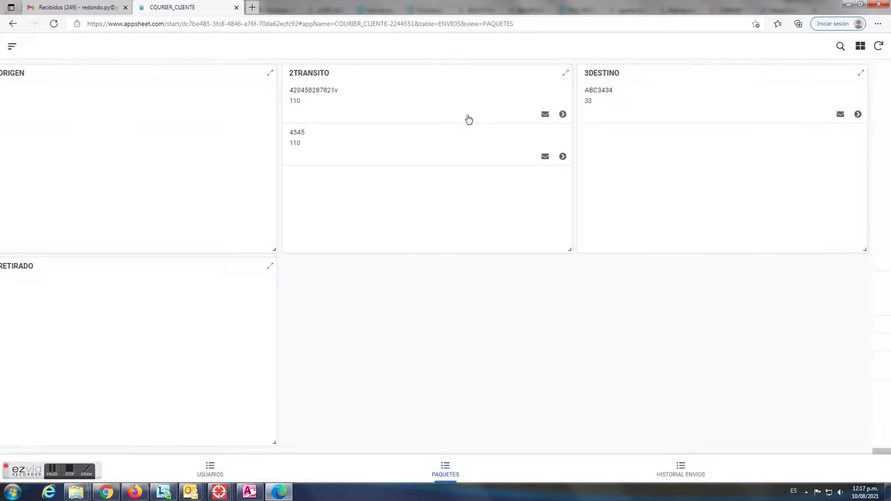
left_click(617, 113)
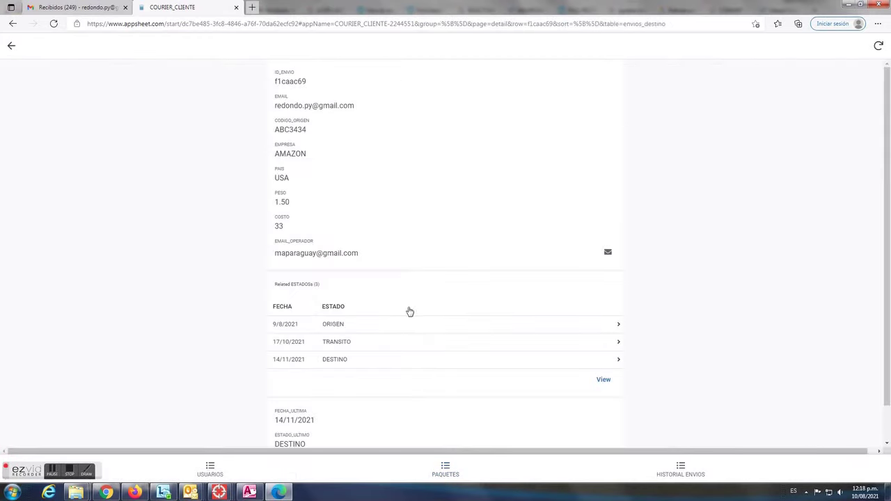
left_click(11, 46)
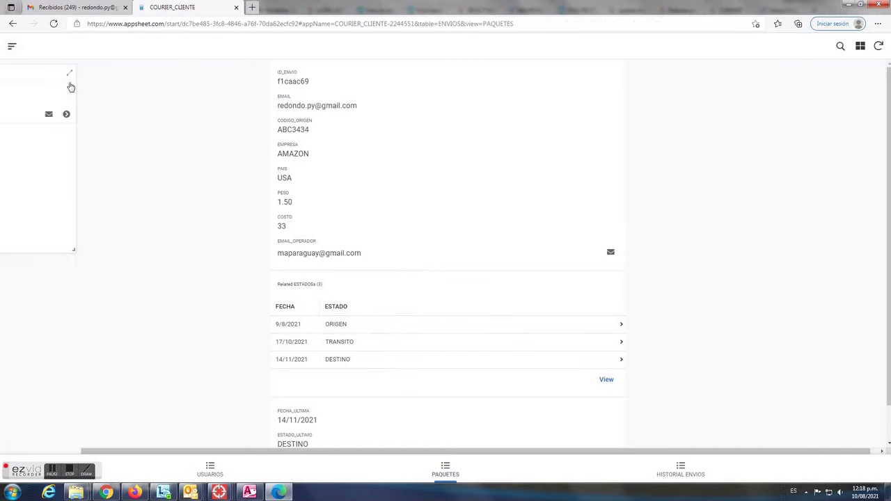
left_click(72, 472)
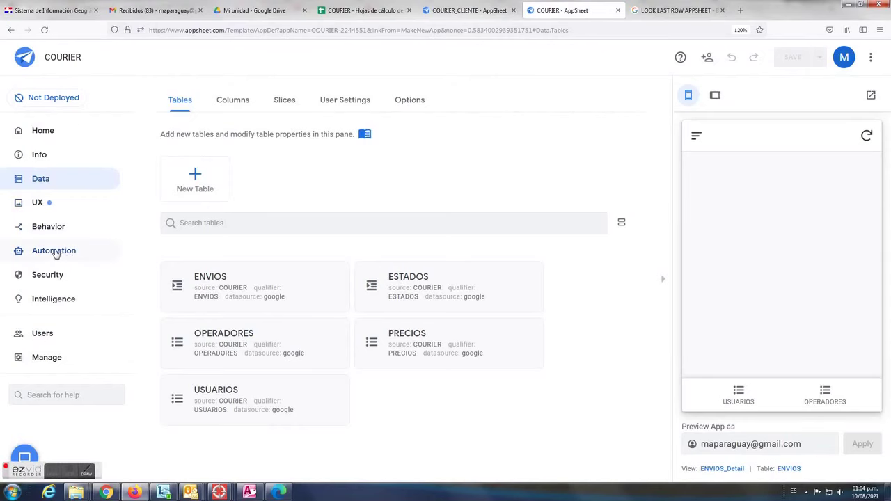
Create a new bot from the 'new ENVIOS record' suggestion
left_click(59, 252)
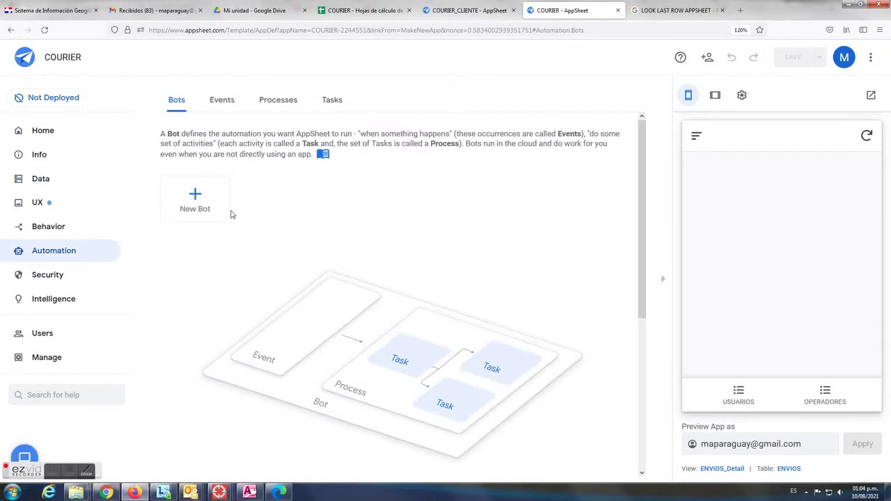
left_click(195, 199)
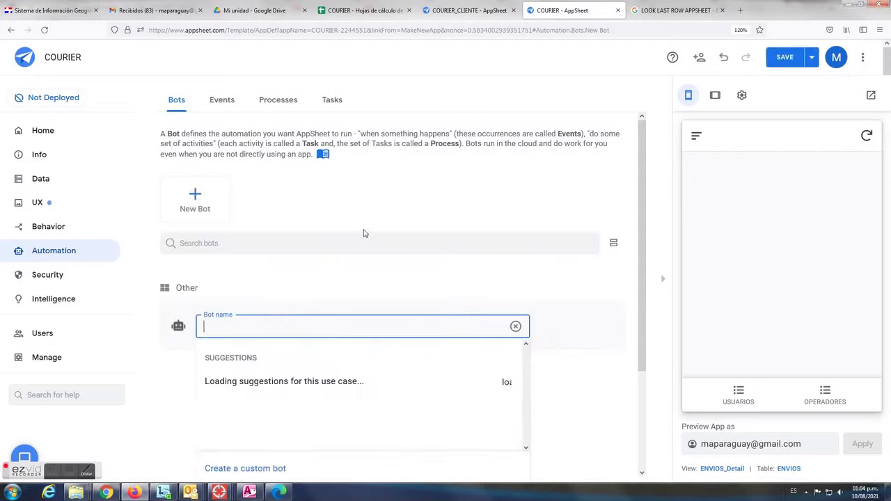
type("NUEVO ENVI")
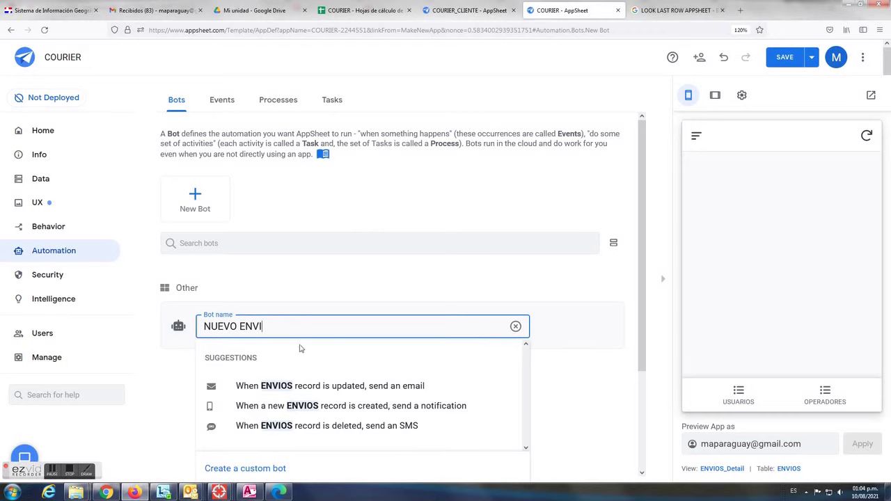
left_click(397, 410)
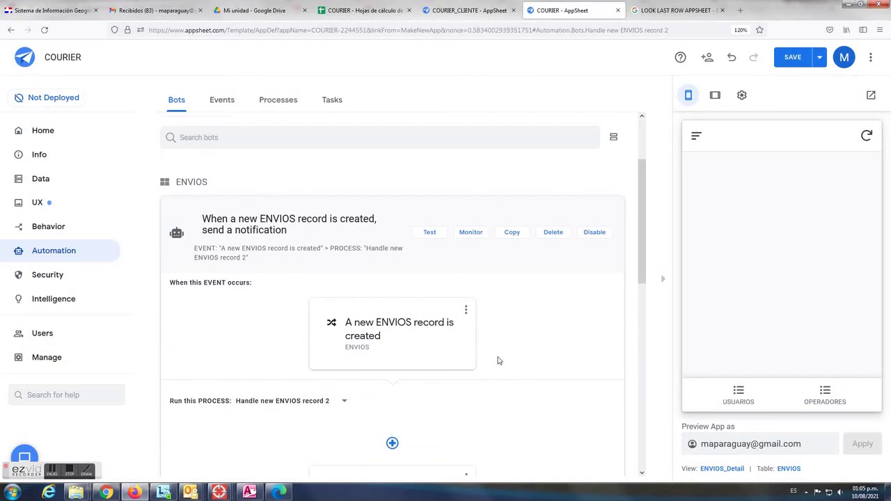
left_click(449, 342)
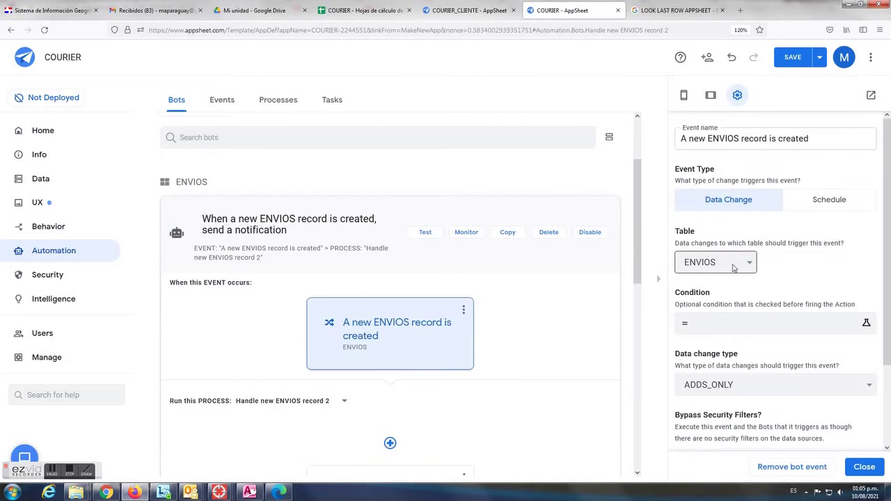
scroll(773, 367, "down", 3)
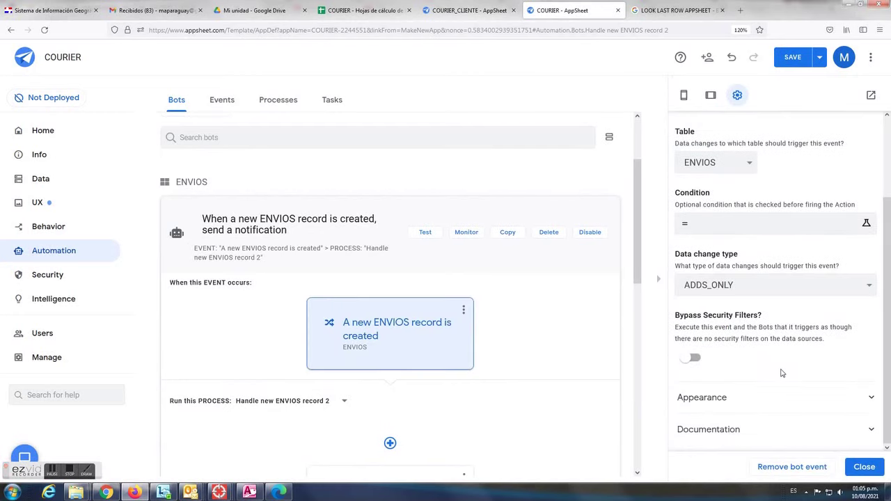
scroll(759, 327, "up", 1)
scroll(418, 407, "down", 2)
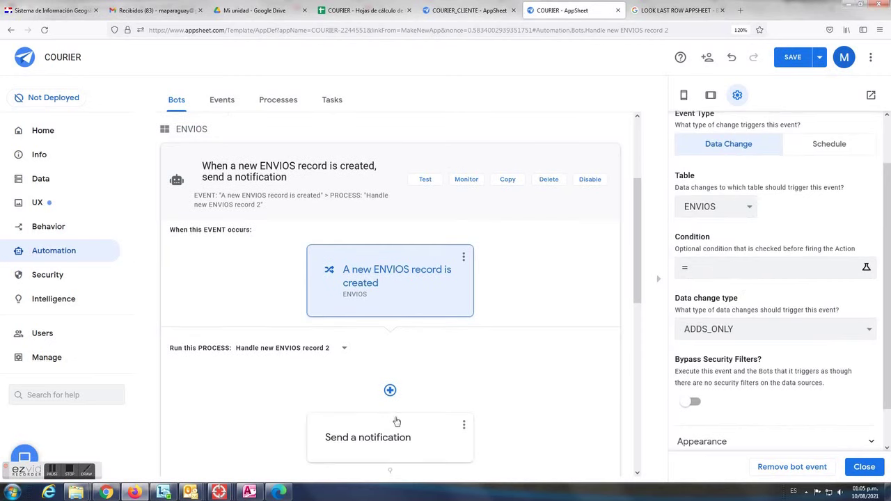
Change the bot's step to Send an email and add a recipient entry
left_click(449, 431)
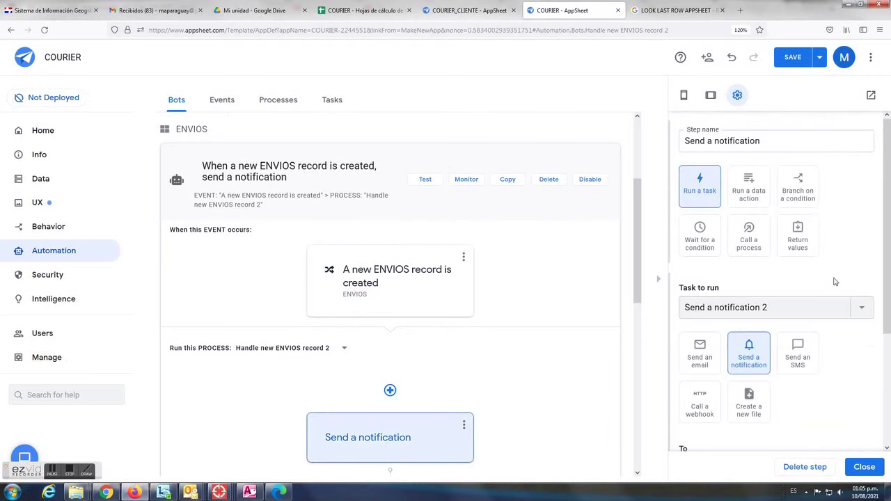
scroll(801, 305, "down", 1)
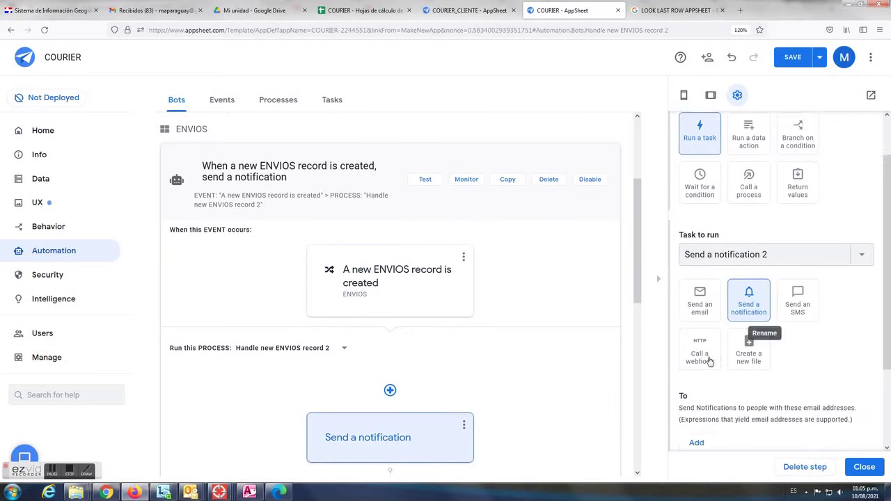
left_click(708, 309)
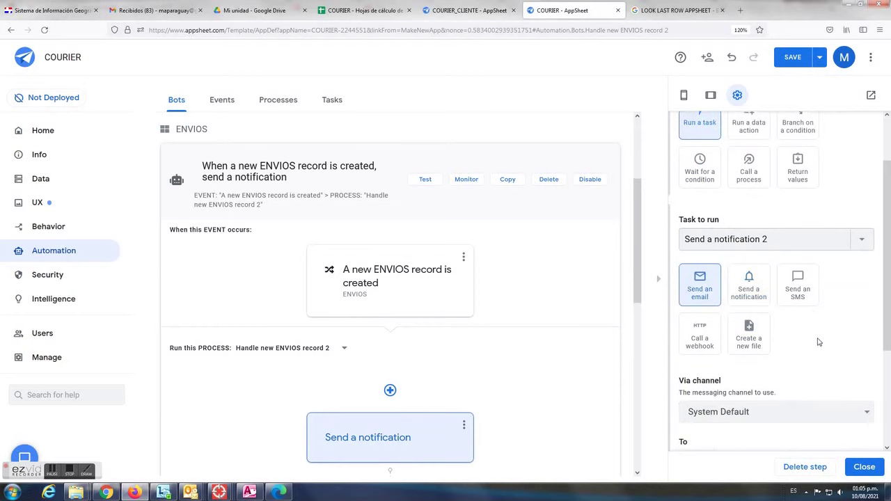
scroll(807, 345, "down", 2)
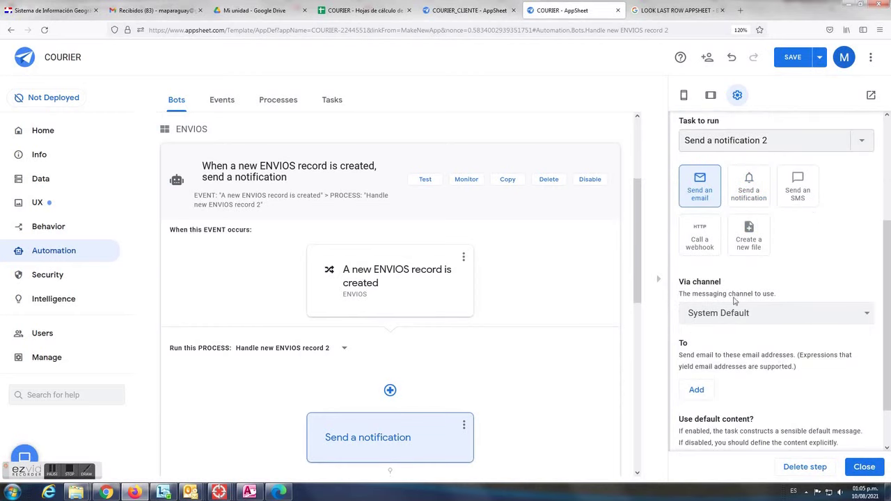
left_click_drag(680, 357, 711, 359)
scroll(756, 376, "down", 1)
left_click(697, 337)
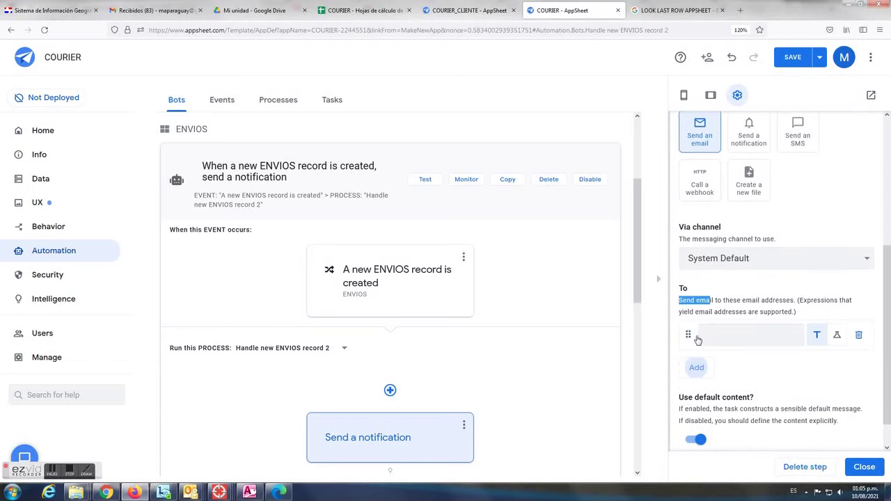
Set the email recipient to the [EMAIL] column, confirmed against the COURIER sheet header
left_click(353, 12)
left_click(137, 152)
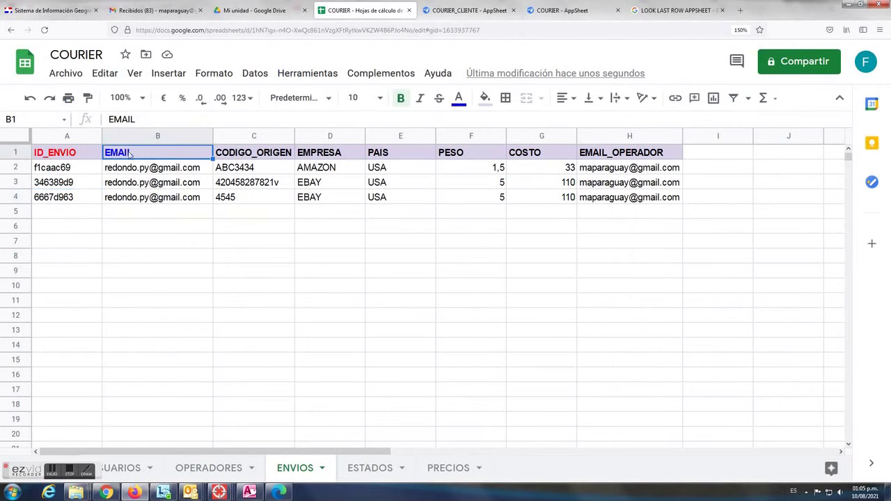
left_click(566, 7)
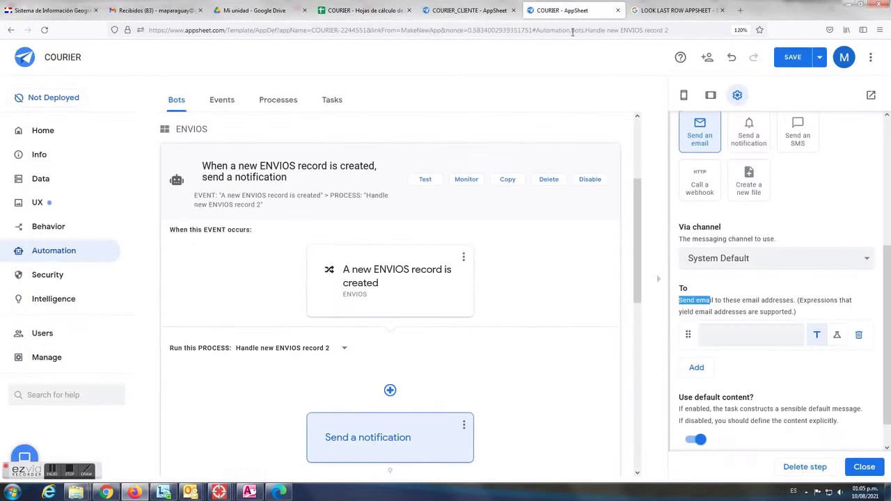
left_click(708, 335)
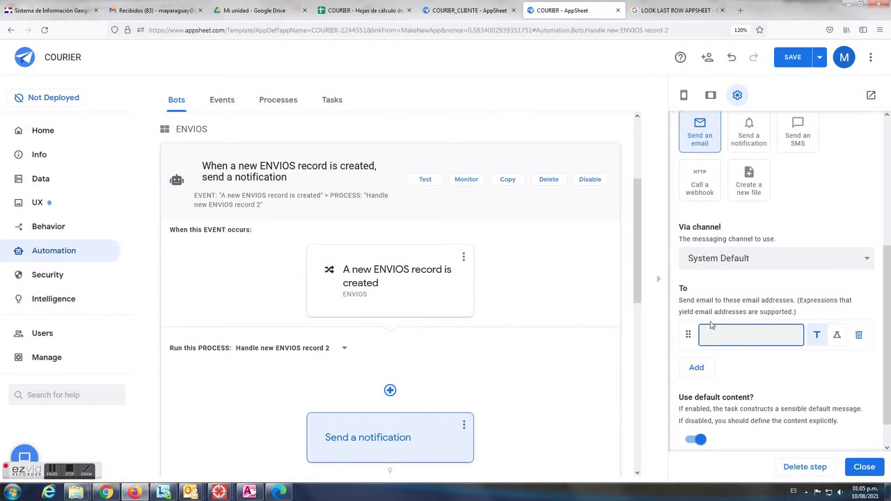
type("[EMAIL")
left_click(838, 340)
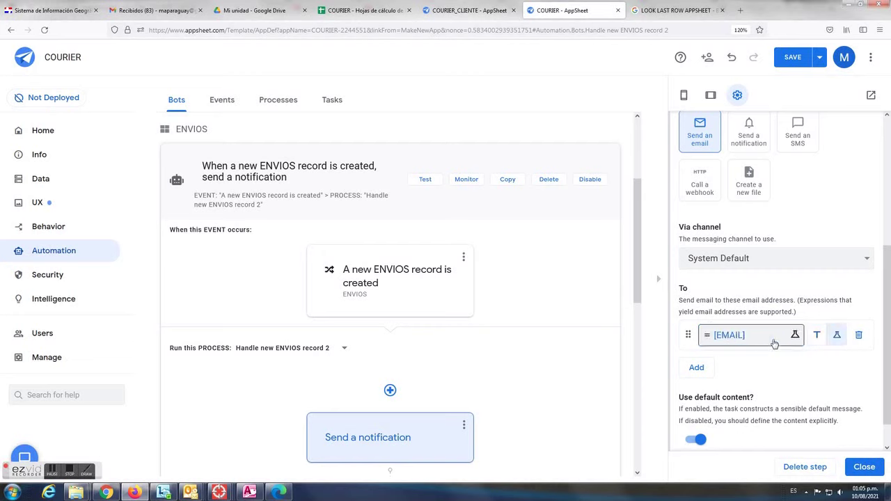
Save the bot and close the step settings
scroll(776, 366, "down", 1)
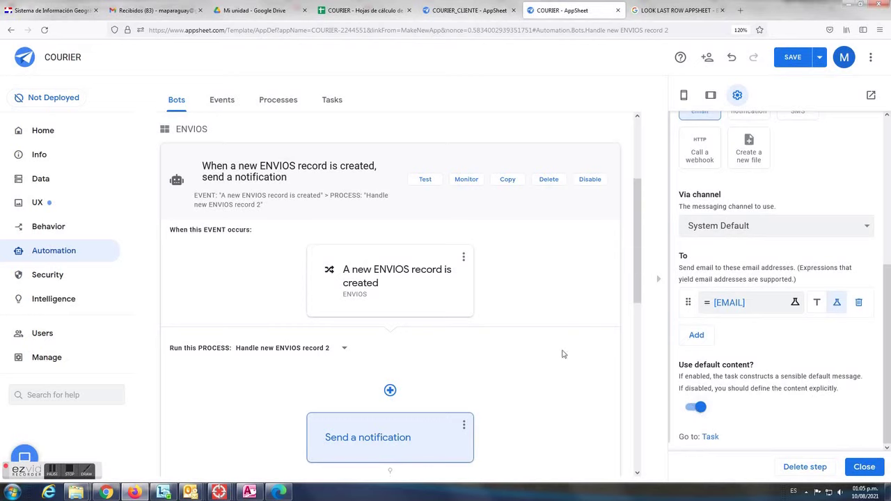
left_click(792, 59)
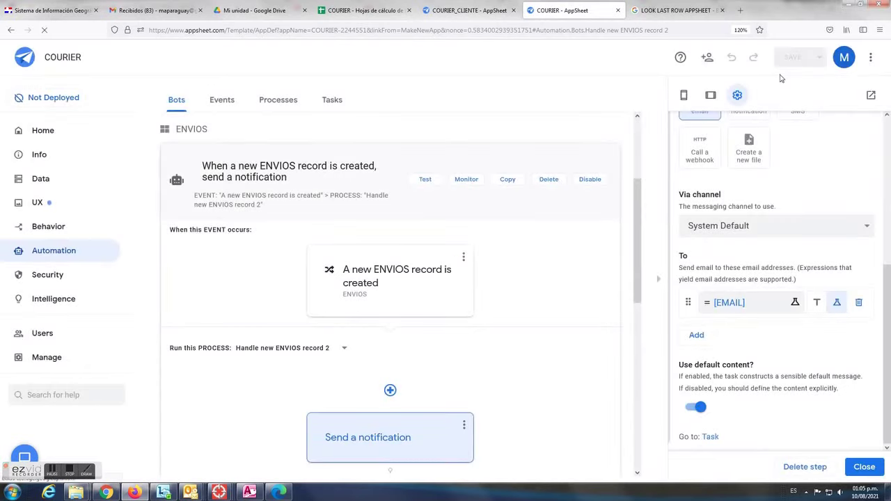
left_click(864, 467)
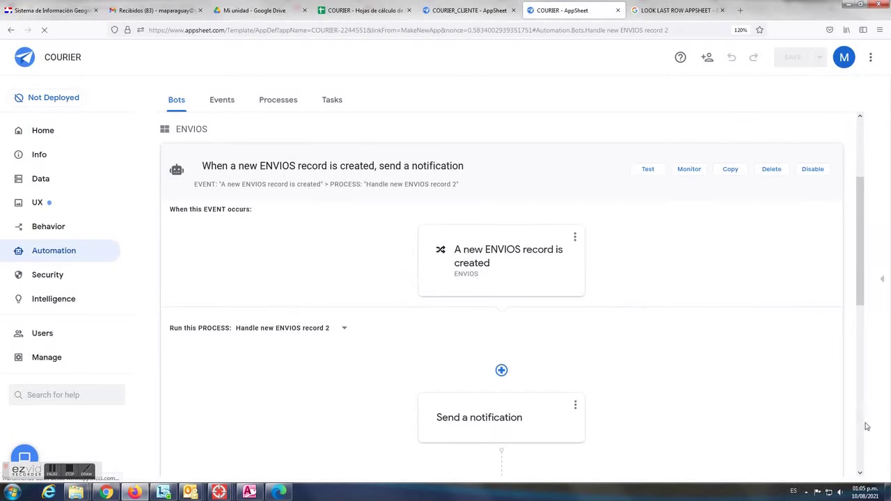
left_click(882, 281)
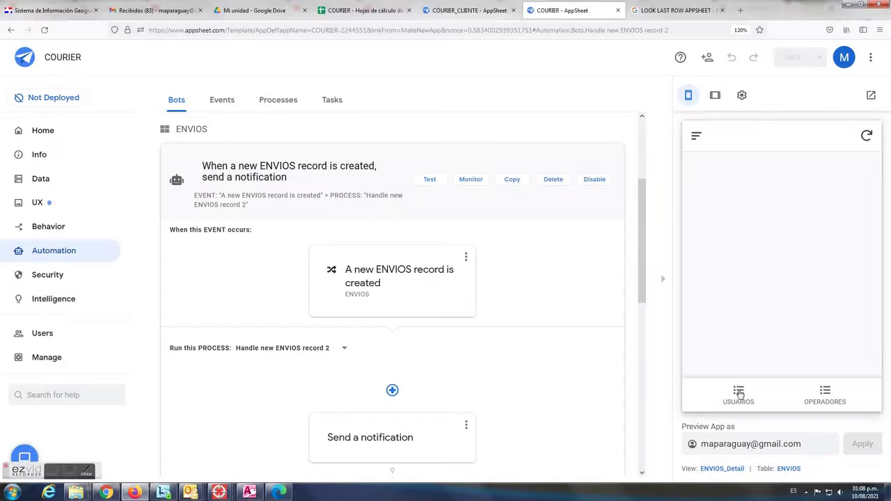
Display the USUARIOS list in the preview, showing the two registered users
left_click(739, 395)
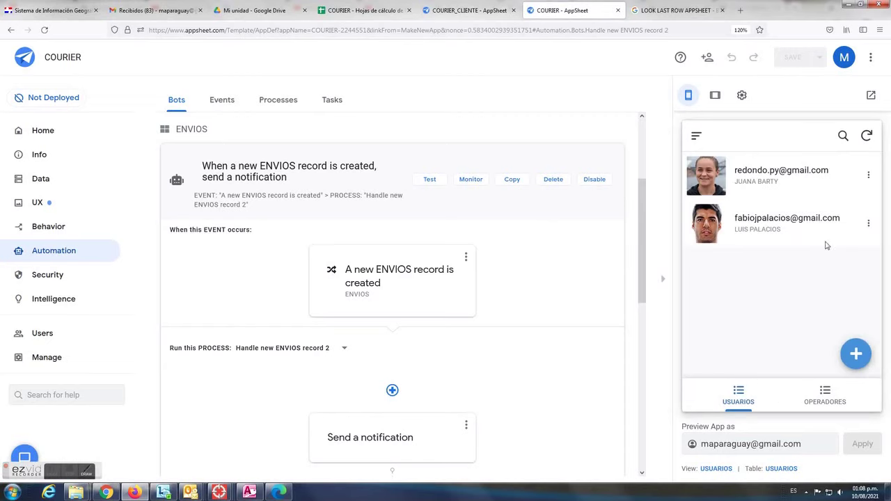
Start a new ENVIOS shipment for the first user with code xyz5454545 and company AMAZON
left_click(787, 188)
scroll(783, 252, "down", 6)
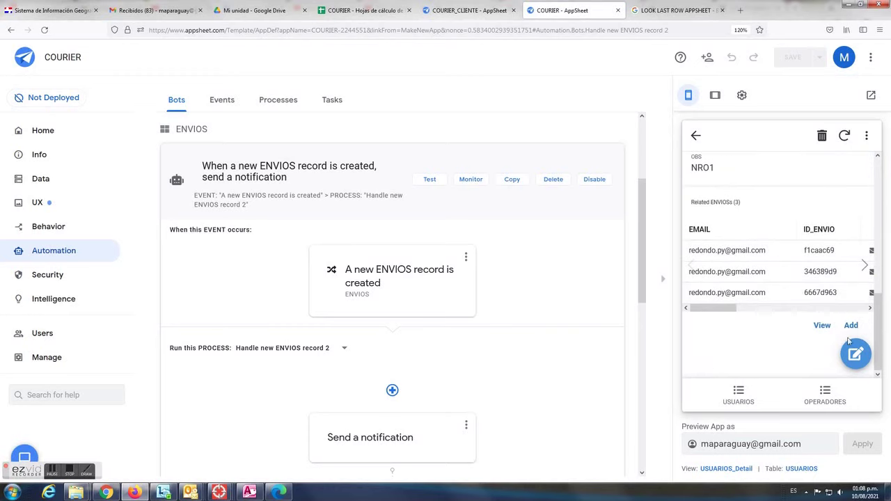
left_click(850, 326)
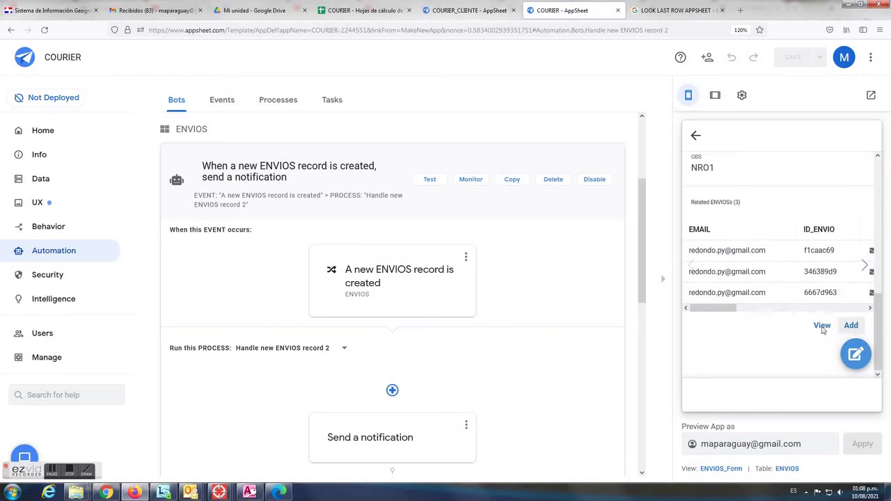
left_click(742, 308)
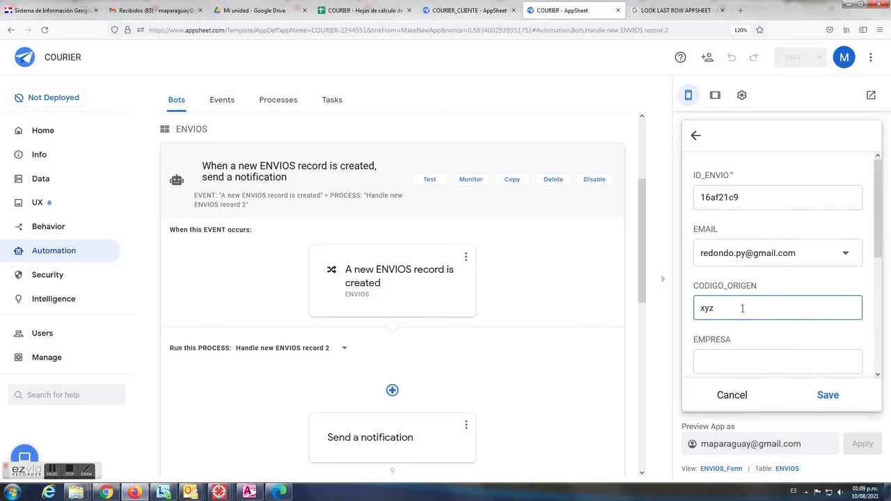
type("xyz5454545")
left_click(733, 361)
type("a")
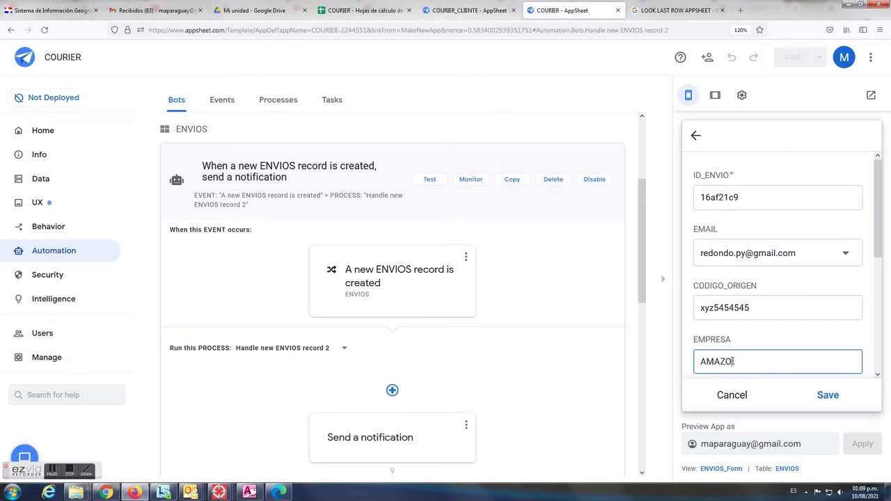
Enter country USA and weight 25, then save the shipment
scroll(735, 361, "down", 2)
left_click(718, 305)
type("USA")
left_click(726, 357)
type("2")
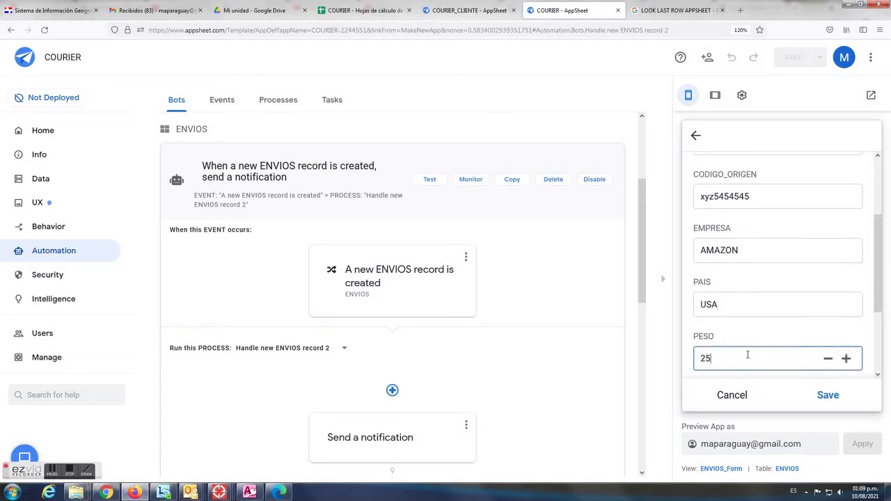
type("5")
scroll(748, 355, "down", 2)
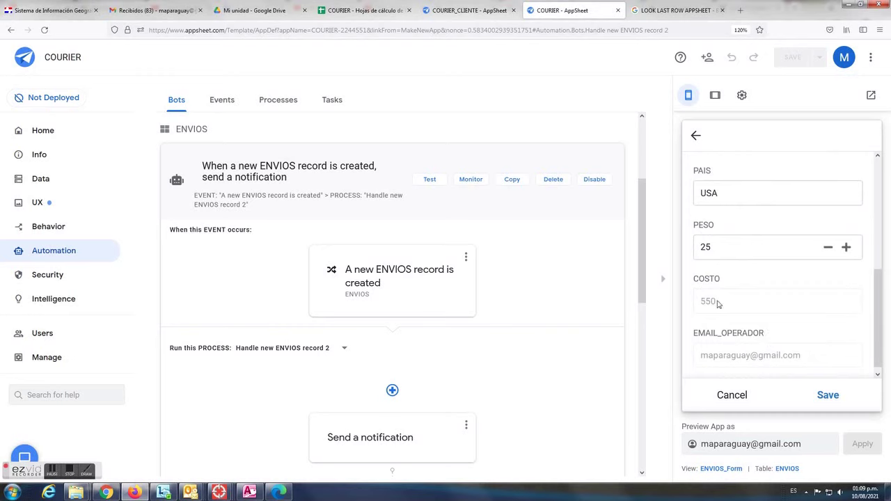
left_click(828, 395)
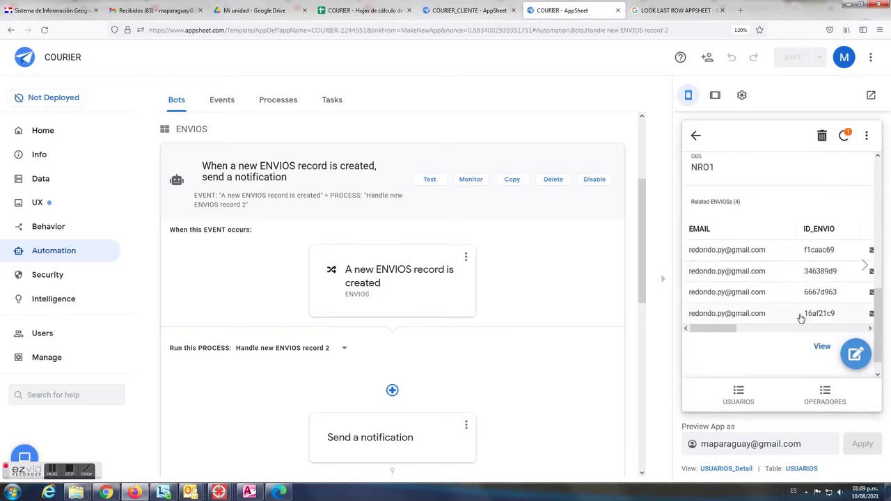
Add an ORIGEN status dated 10/08/2021 to shipment 16af21c9 and return to USUARIOS
left_click(803, 315)
scroll(720, 317, "down", 3)
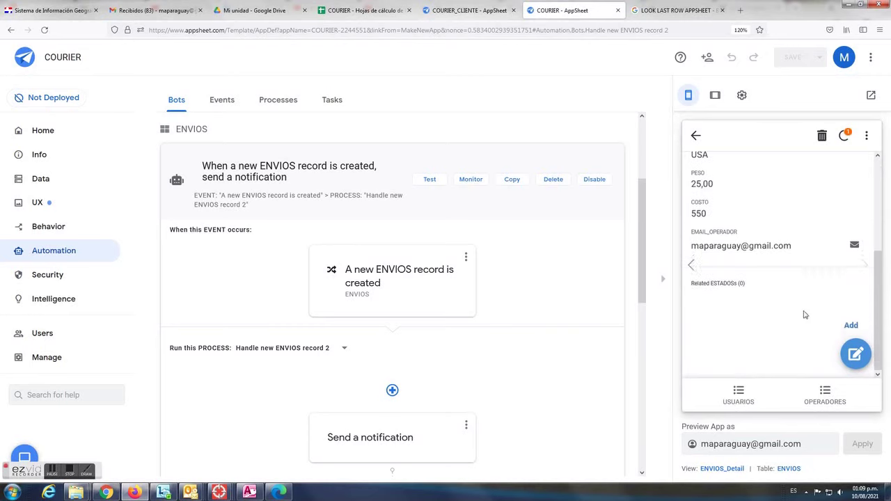
left_click(851, 326)
left_click(842, 312)
left_click(717, 171)
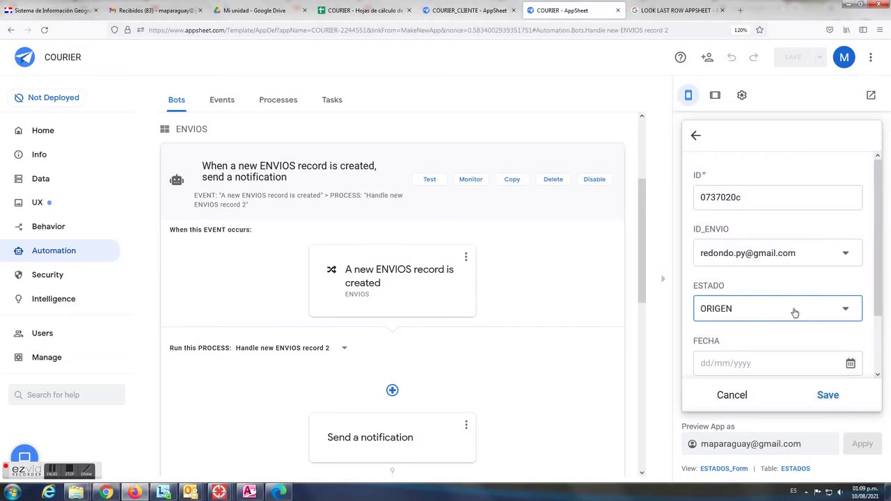
scroll(792, 316, "down", 2)
left_click(735, 293)
type("10/")
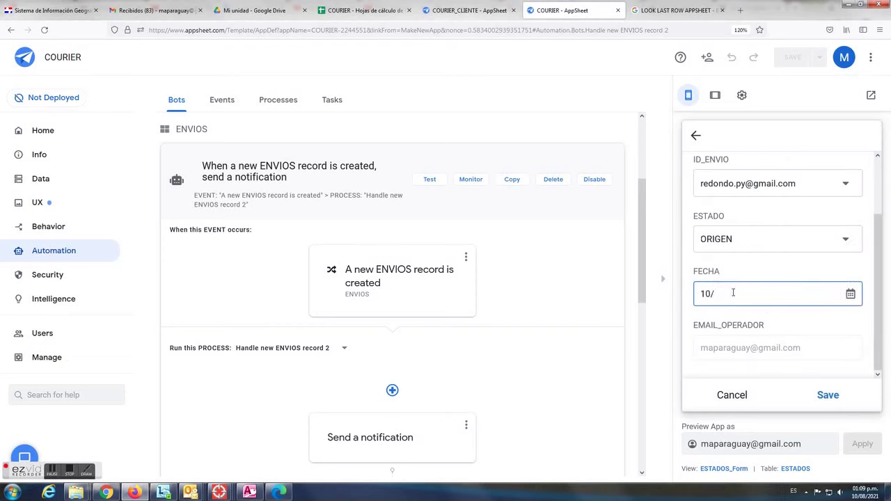
type("08/2021")
left_click(828, 395)
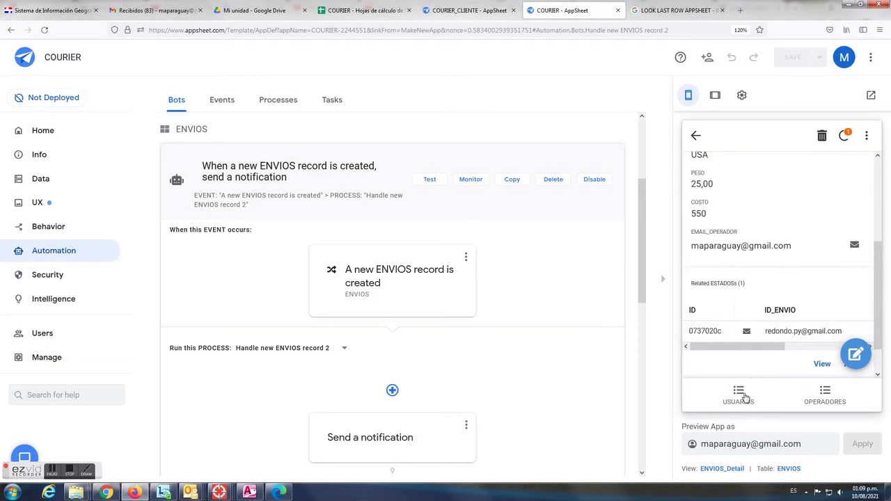
left_click(738, 394)
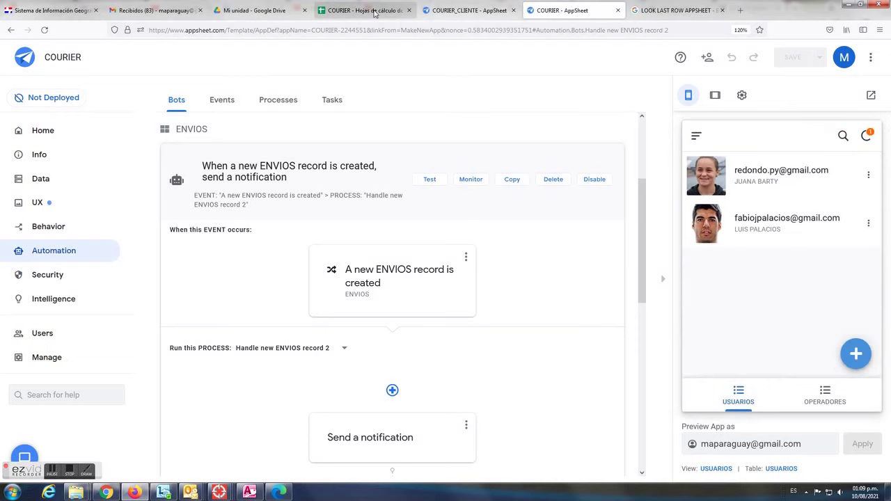
Verify shipment 16af21c9 in ENVIOS and its ORIGEN status row in ESTADOS
left_click(373, 11)
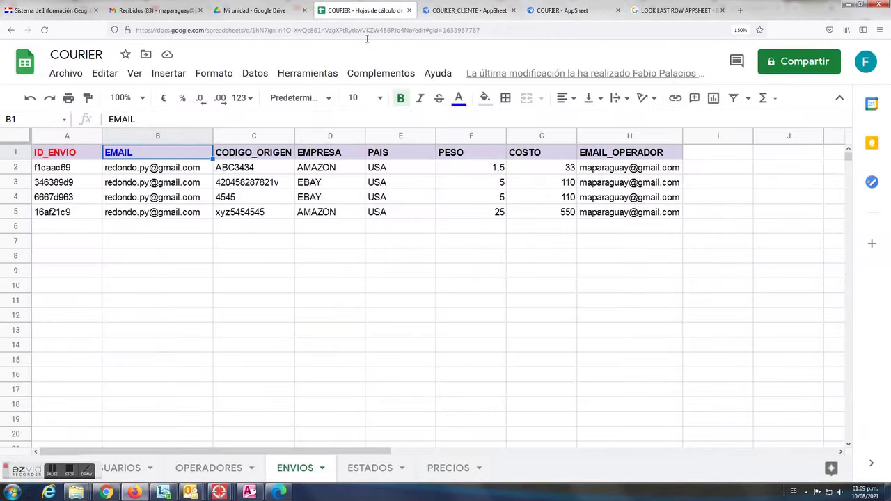
left_click(330, 215)
left_click(362, 471)
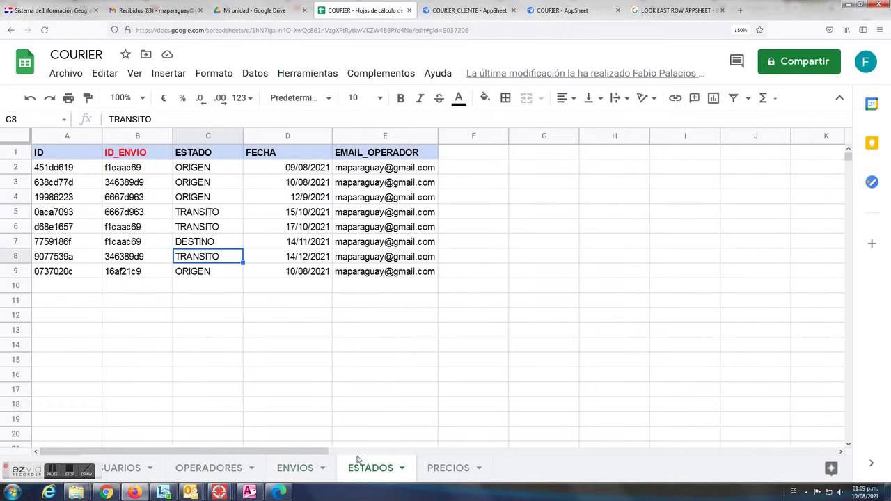
left_click(200, 278)
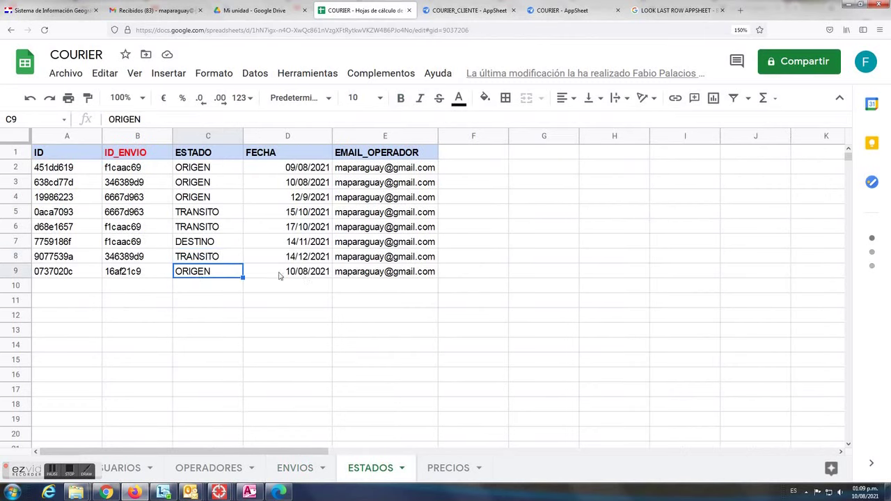
left_click(279, 276)
left_click(142, 280)
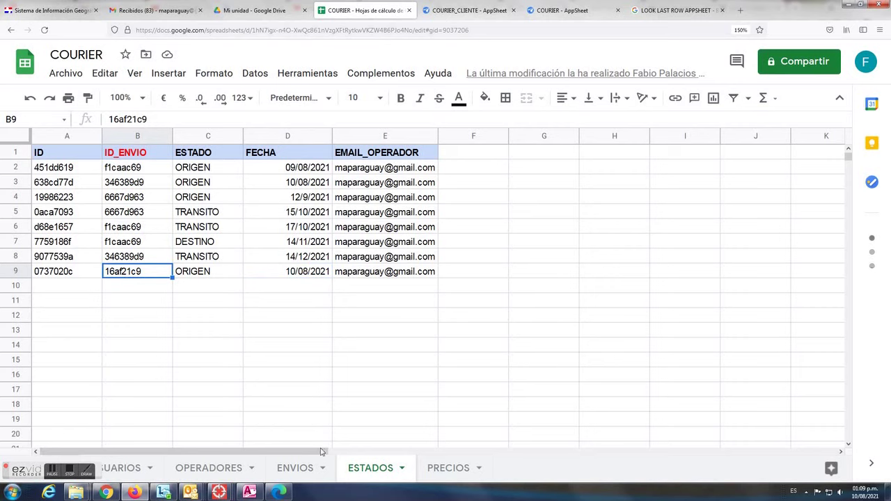
left_click(303, 469)
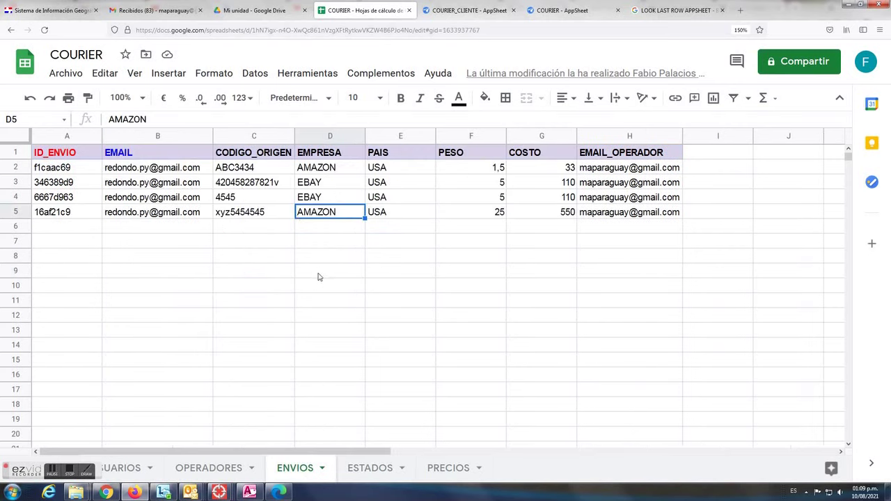
left_click(68, 213)
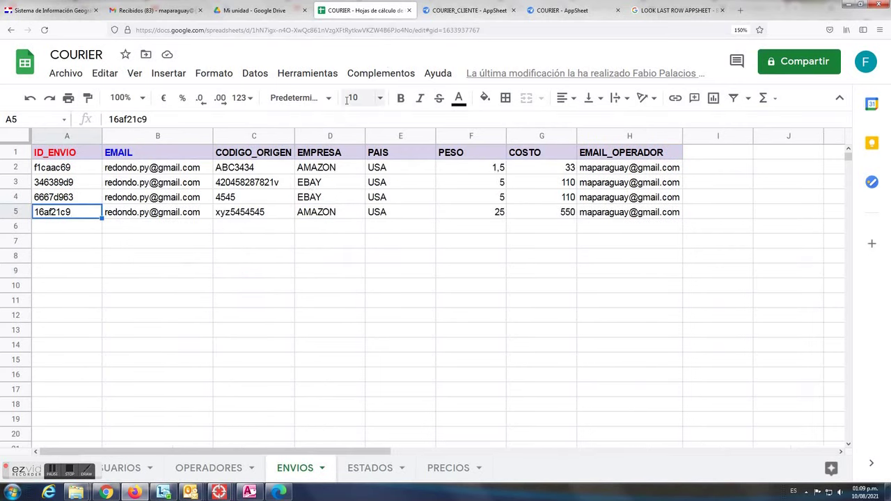
left_click(174, 11)
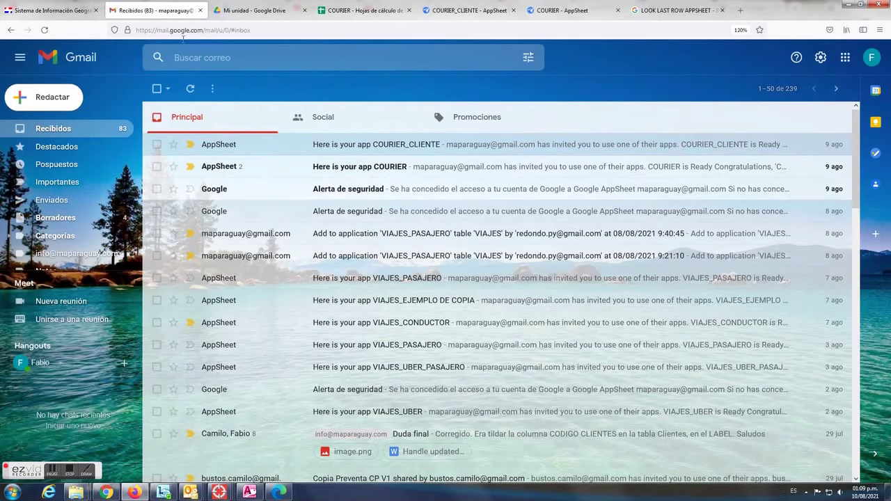
Open the new 'Add to application COURIER' email and highlight its undeployed-app notice
left_click(65, 128)
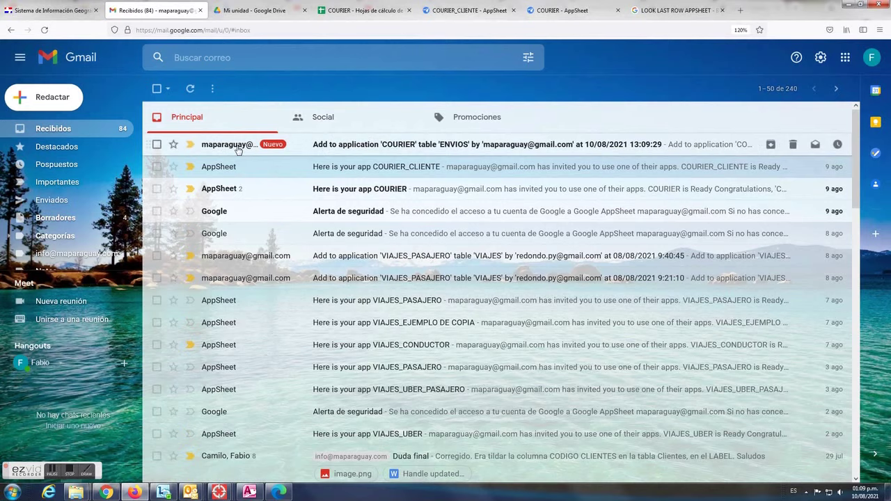
left_click(238, 147)
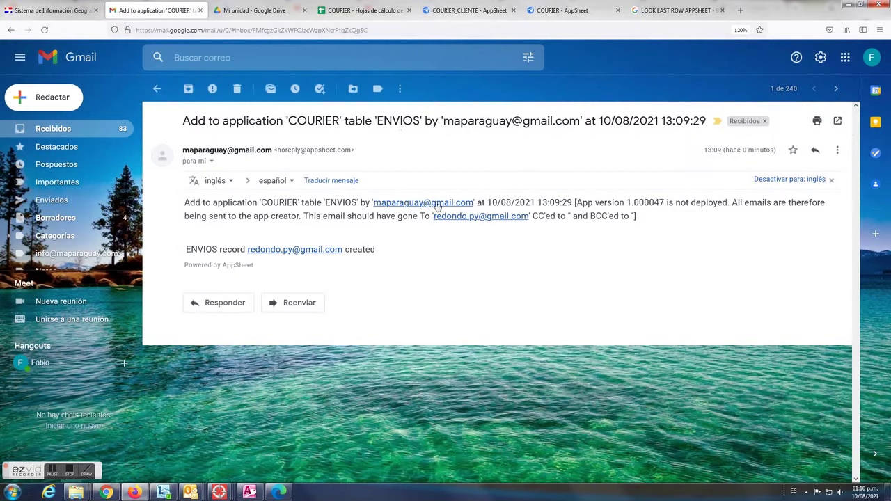
left_click_drag(580, 202, 732, 203)
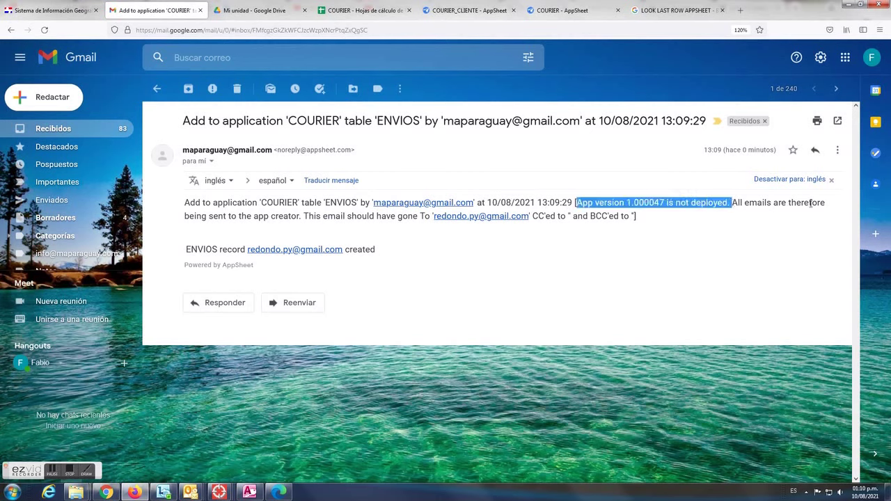
left_click_drag(304, 216, 522, 224)
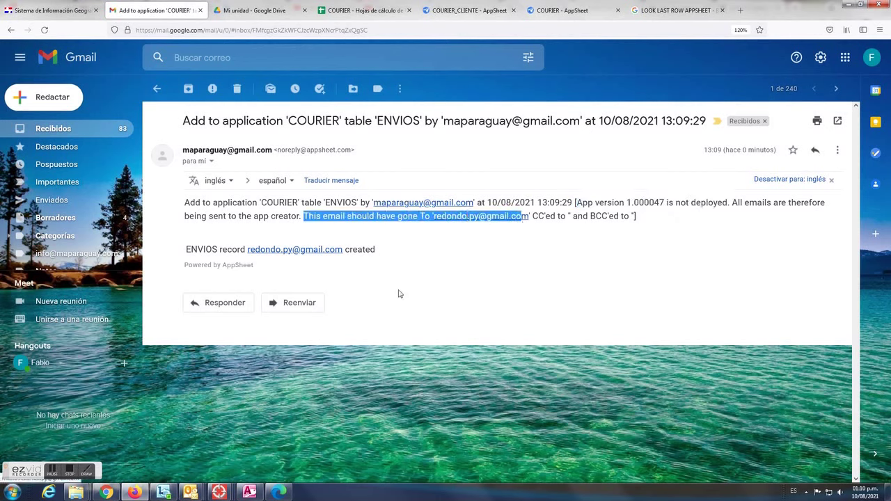
left_click(279, 492)
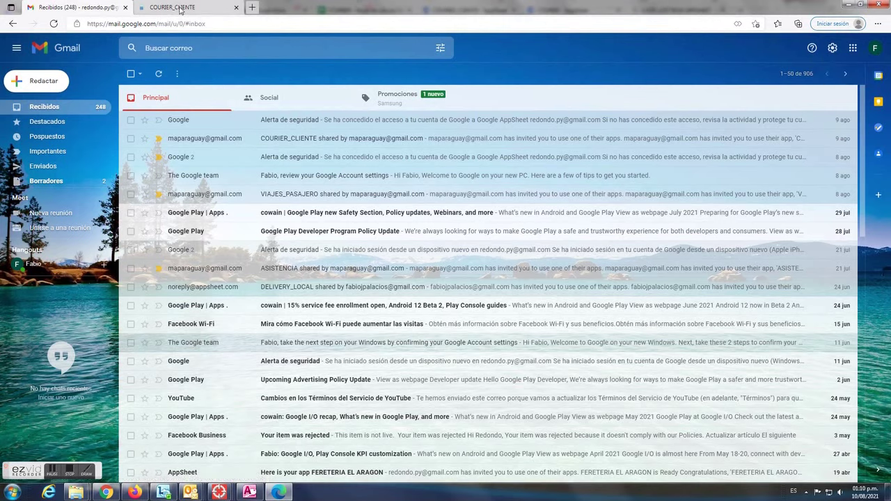
Sync COURIER_CLIENTE, view package xyz5454545 under 1ORIGEN, then open HISTORIAL ENVIOS
left_click(185, 13)
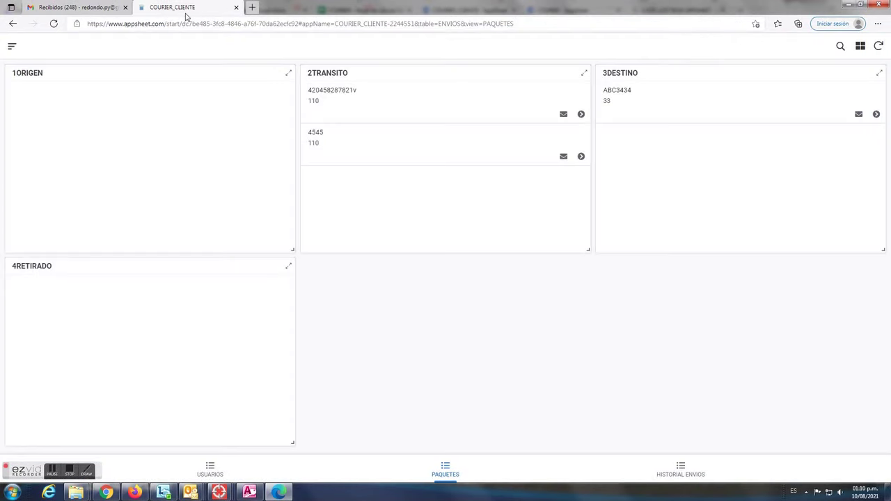
left_click(880, 46)
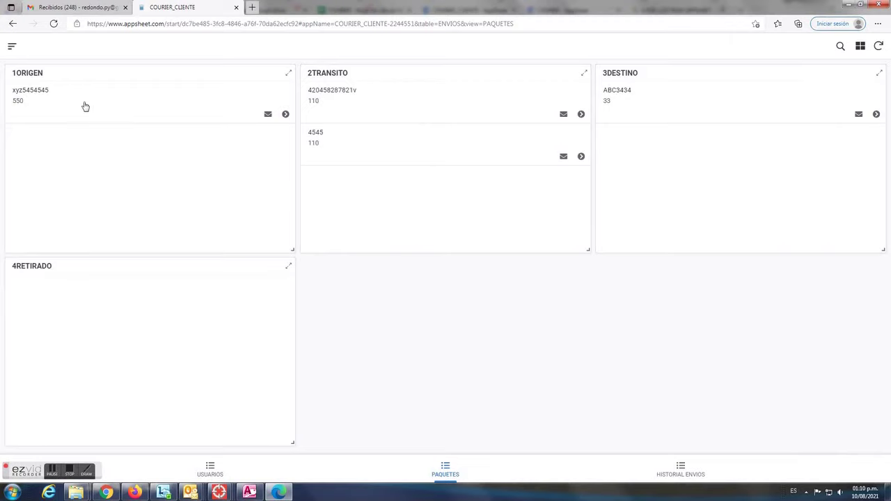
left_click(116, 104)
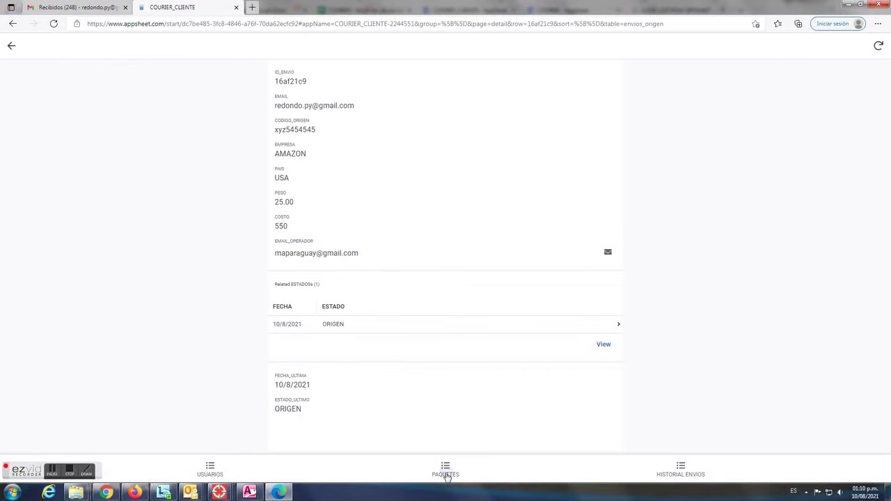
left_click(447, 472)
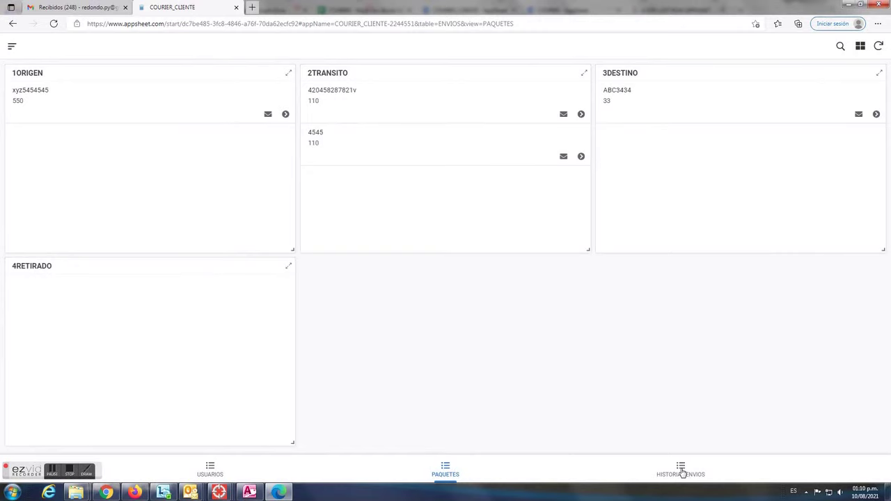
left_click(682, 472)
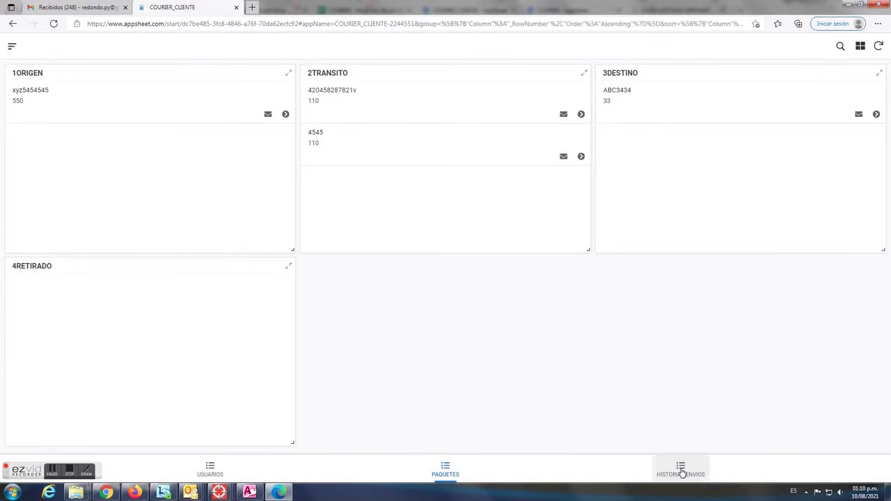